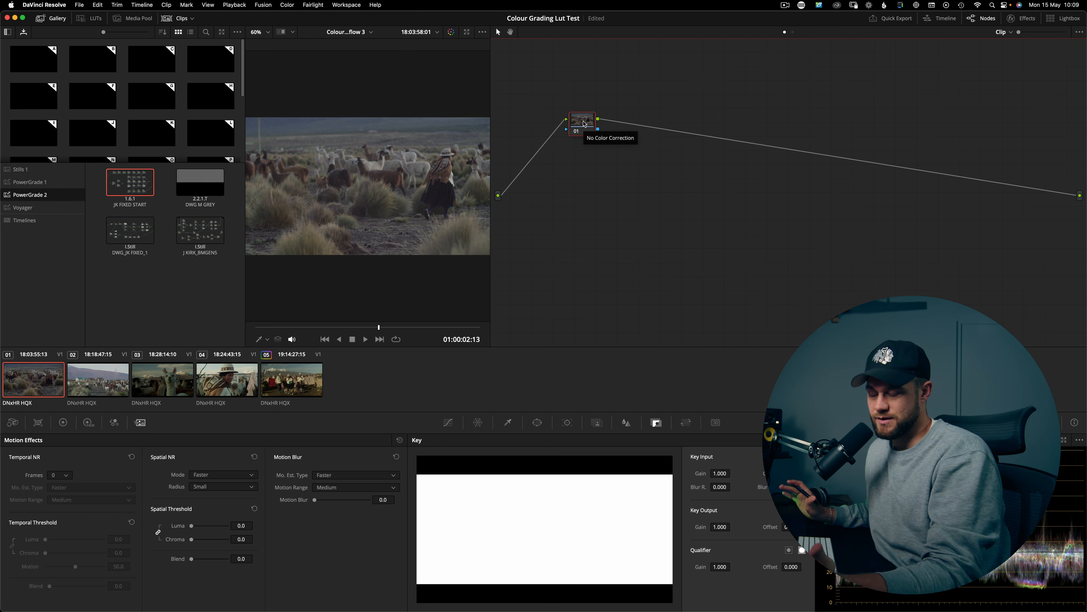
Select all five clips from clip 05 and open the project's color management settings.
left_click(283, 377)
key("super+a")
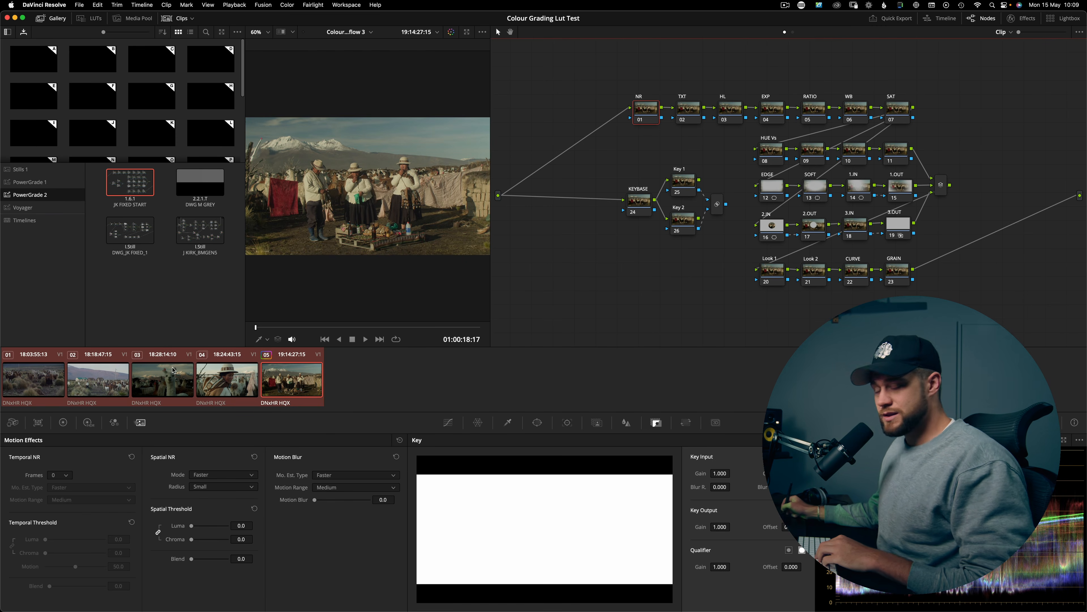
key("shift+9")
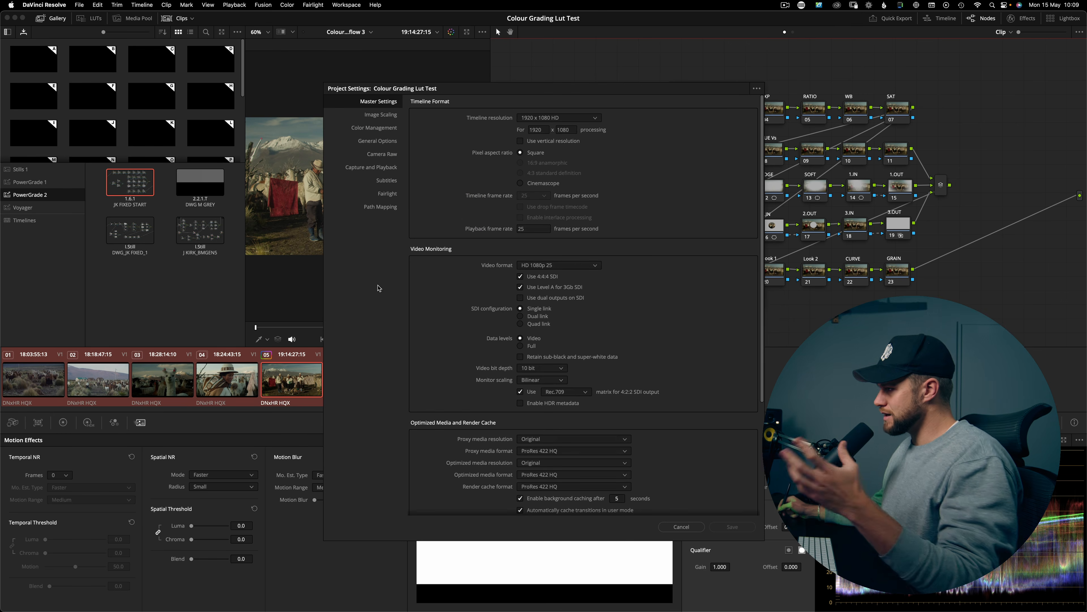
left_click(368, 128)
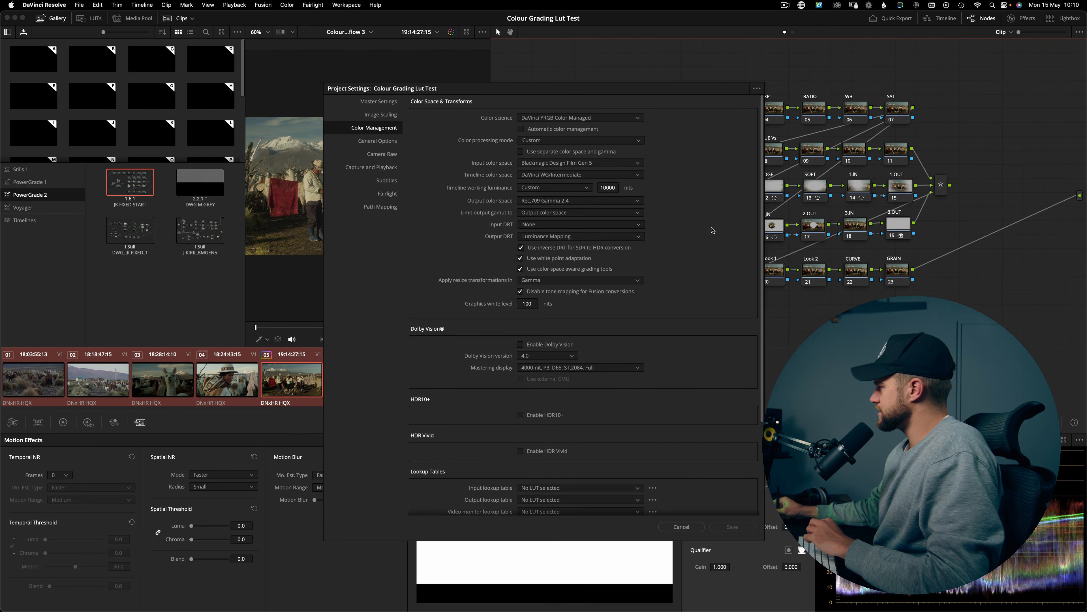
Set the 3D lookup table interpolation to Tetrahedral and save the project settings.
scroll(712, 230, "down", 5)
left_click(561, 430)
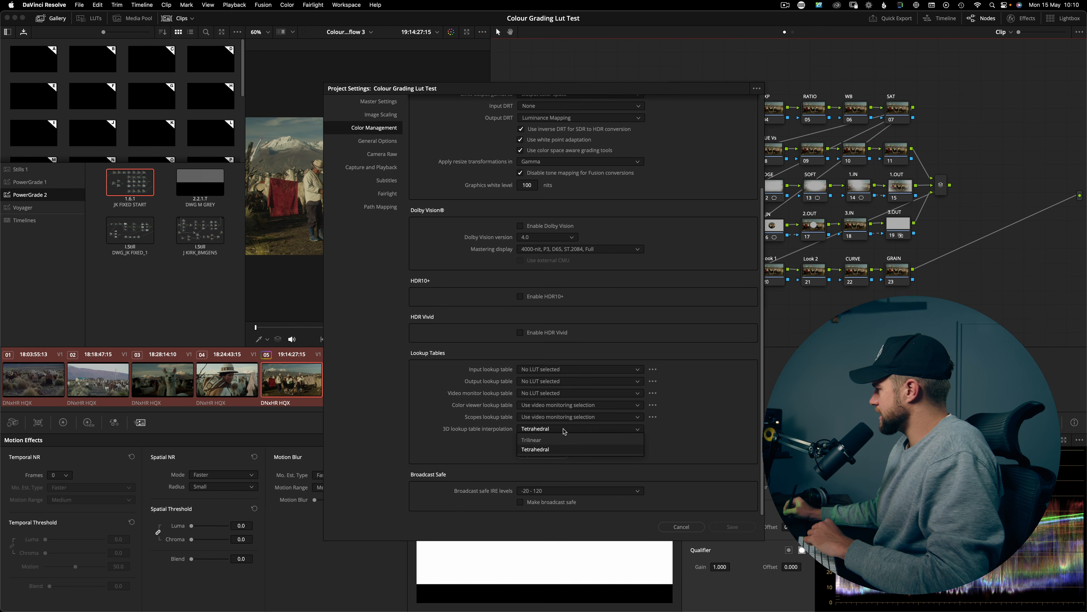
left_click(535, 450)
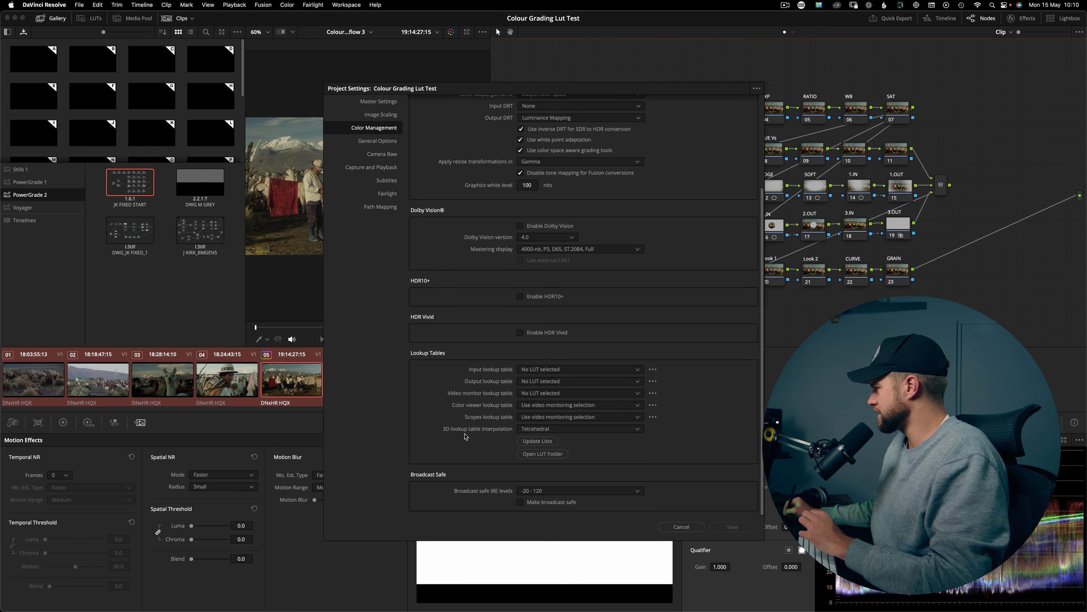
left_click(731, 526)
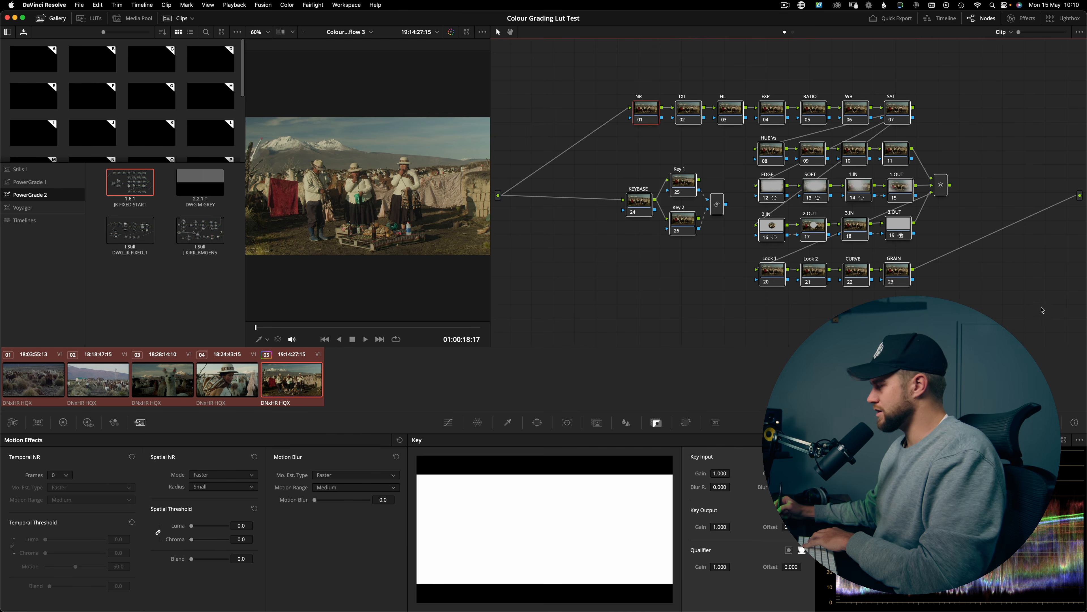
Delete clip 05's existing node tree and reset all grades and nodes.
key("Delete")
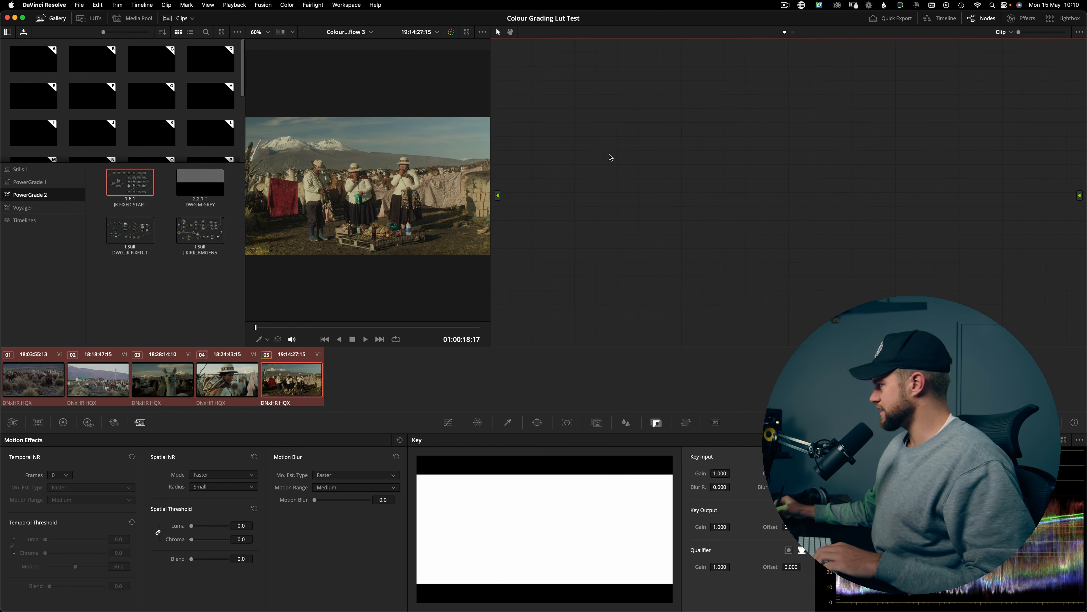
right_click(747, 112)
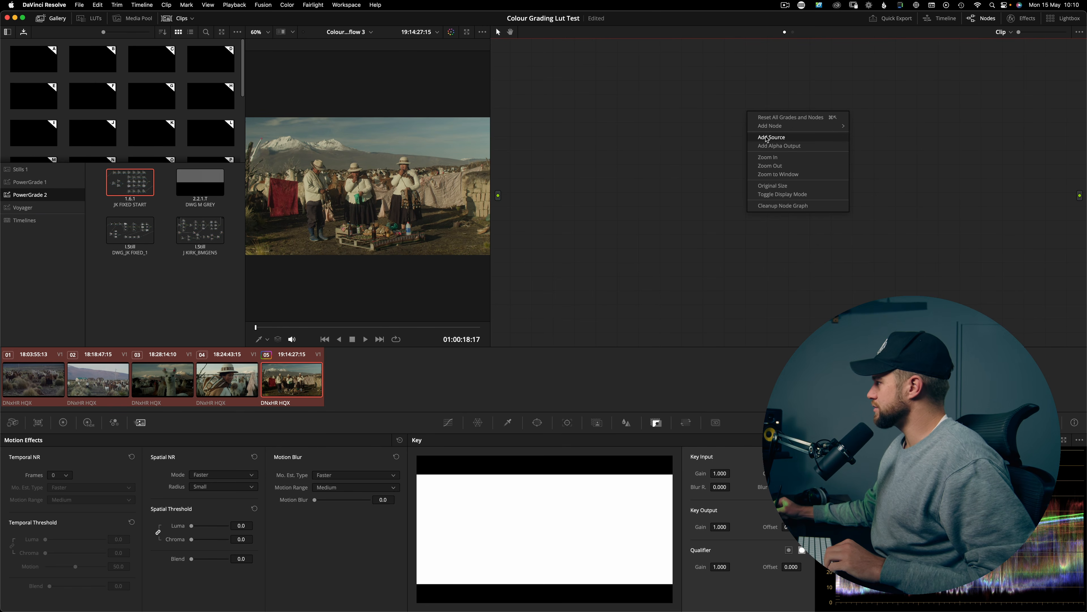
left_click(787, 118)
Select clips 01 through 04 and reposition the single node in clip 04's node graph.
key("Up")
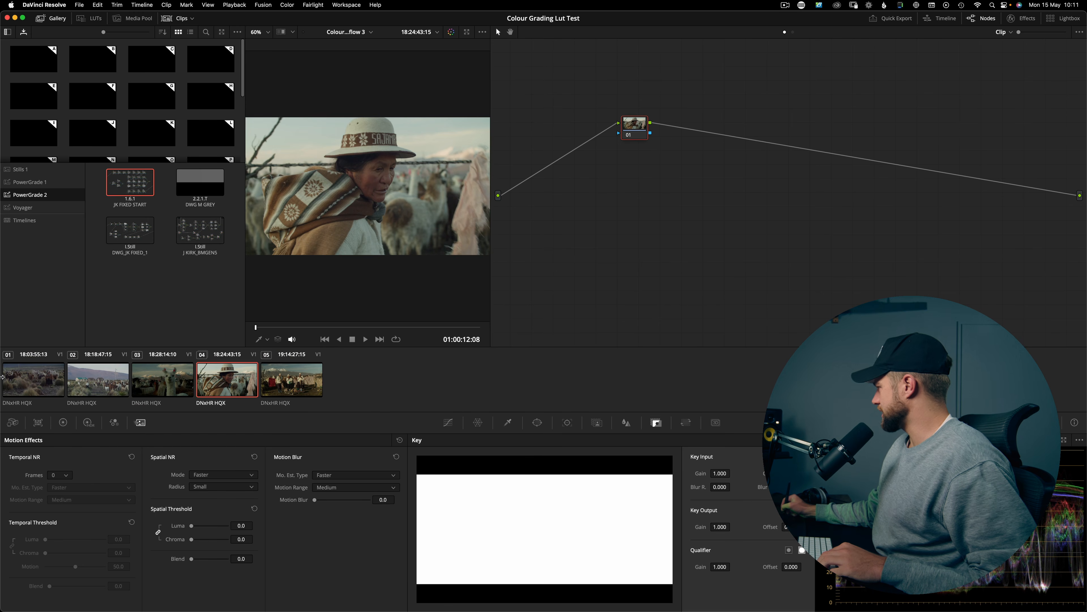
left_click(45, 381, "shift")
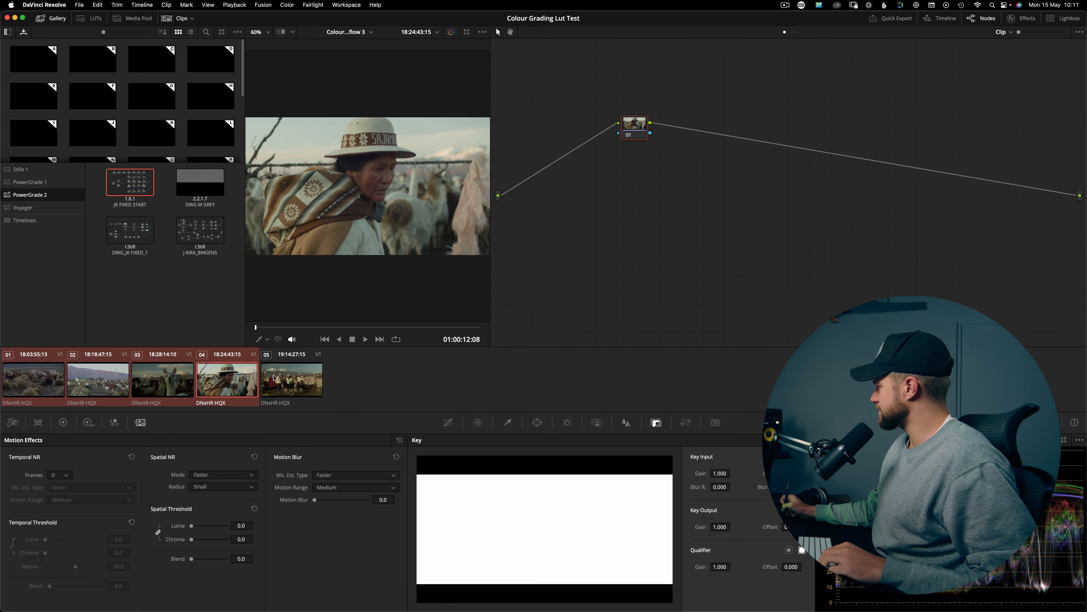
left_click(706, 218)
left_click_drag(635, 126, 651, 173)
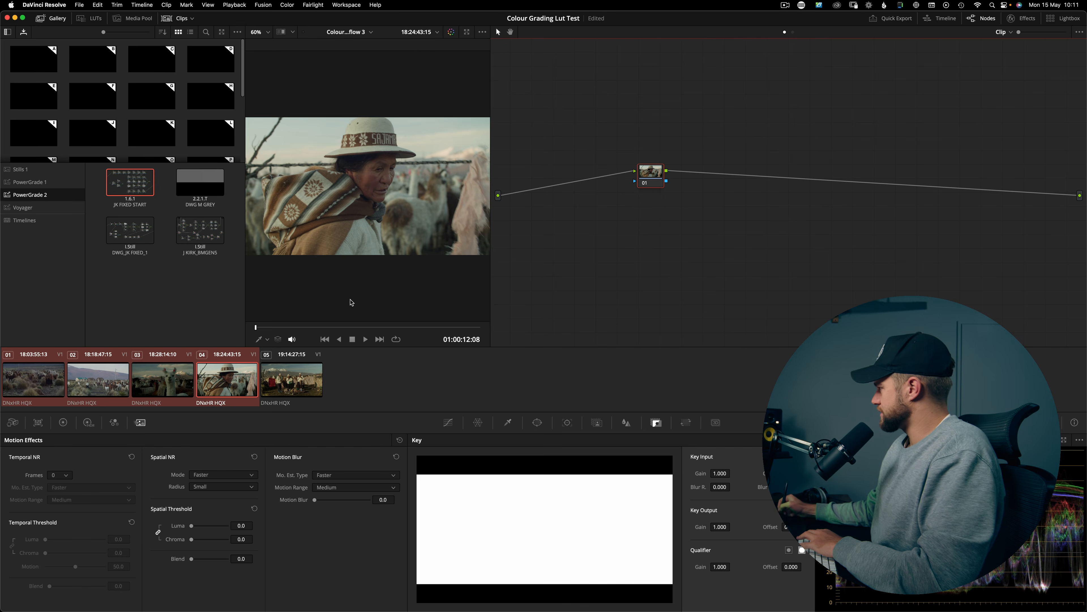
Apply the JK FIXED START grade from PowerGrade 2 to clip 05's node graph.
left_click(39, 381)
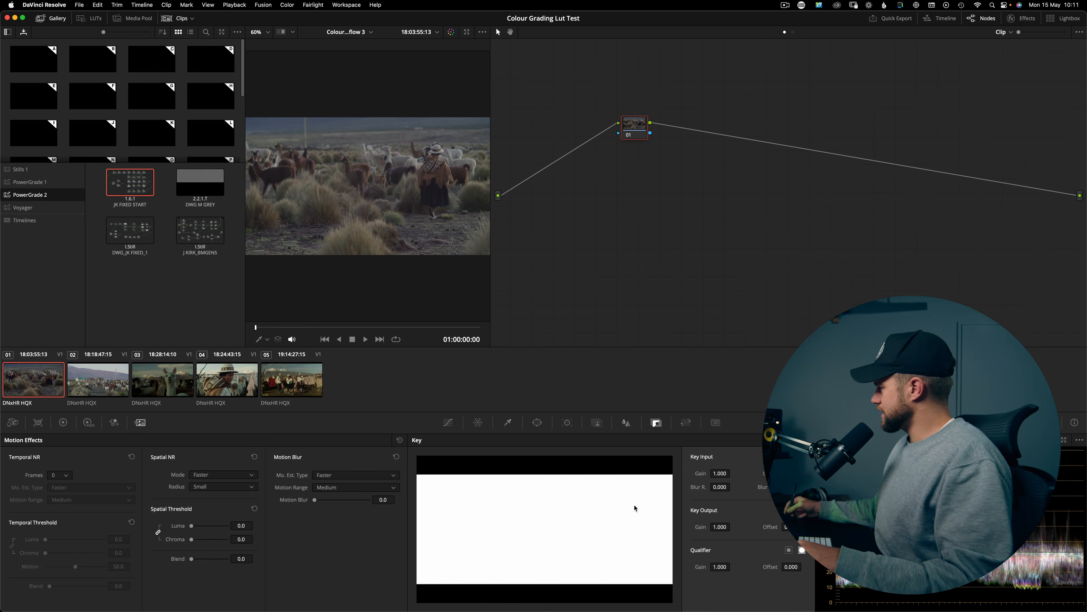
left_click(286, 390)
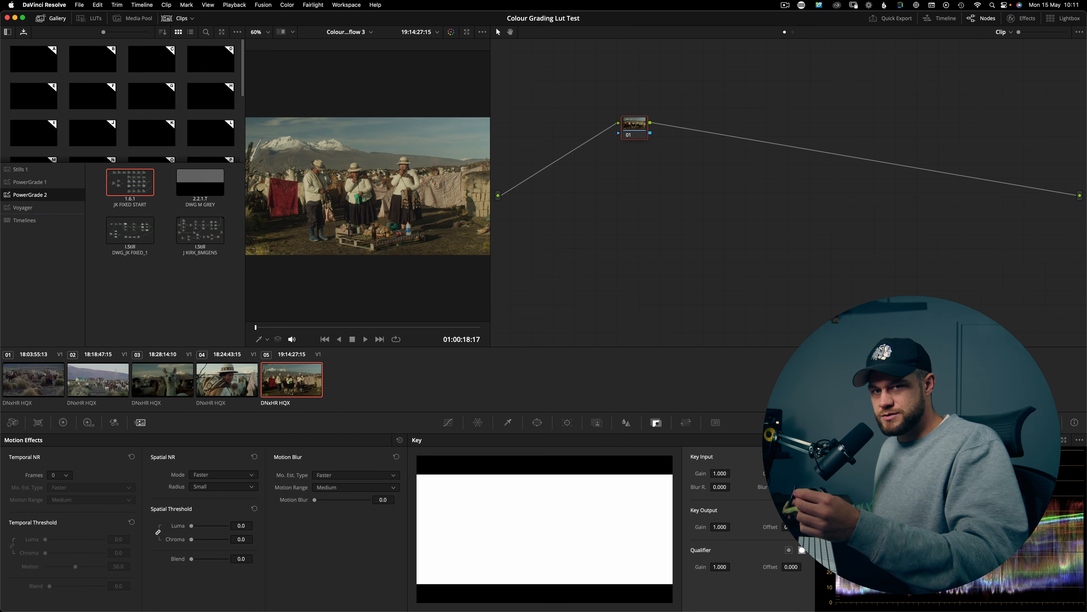
left_click_drag(112, 189, 704, 128)
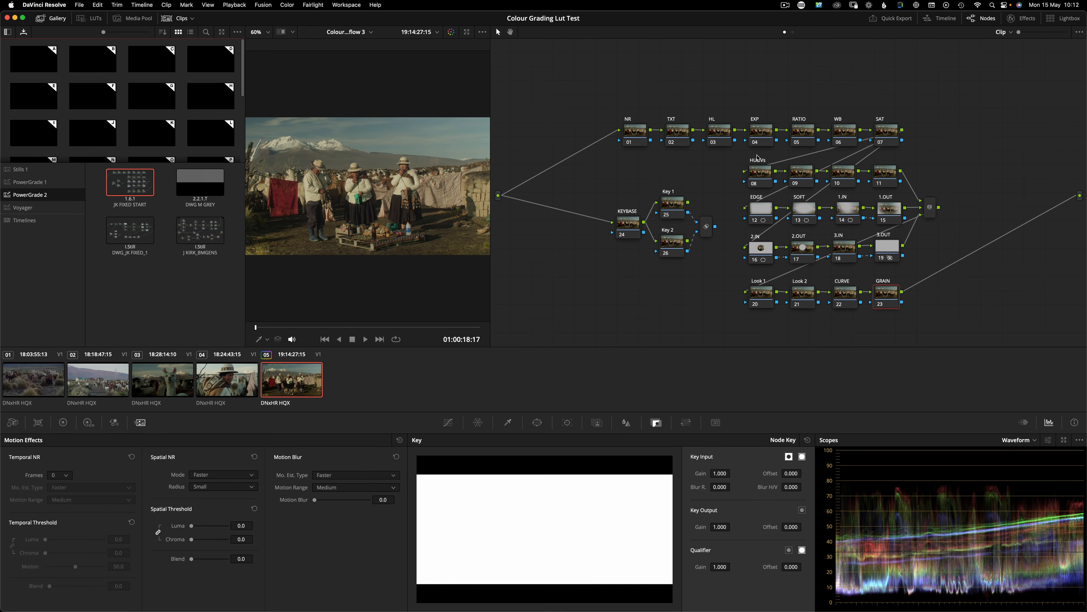
Select the whole node tree on clip 05 and move it slightly up and right in the graph.
left_click(770, 131)
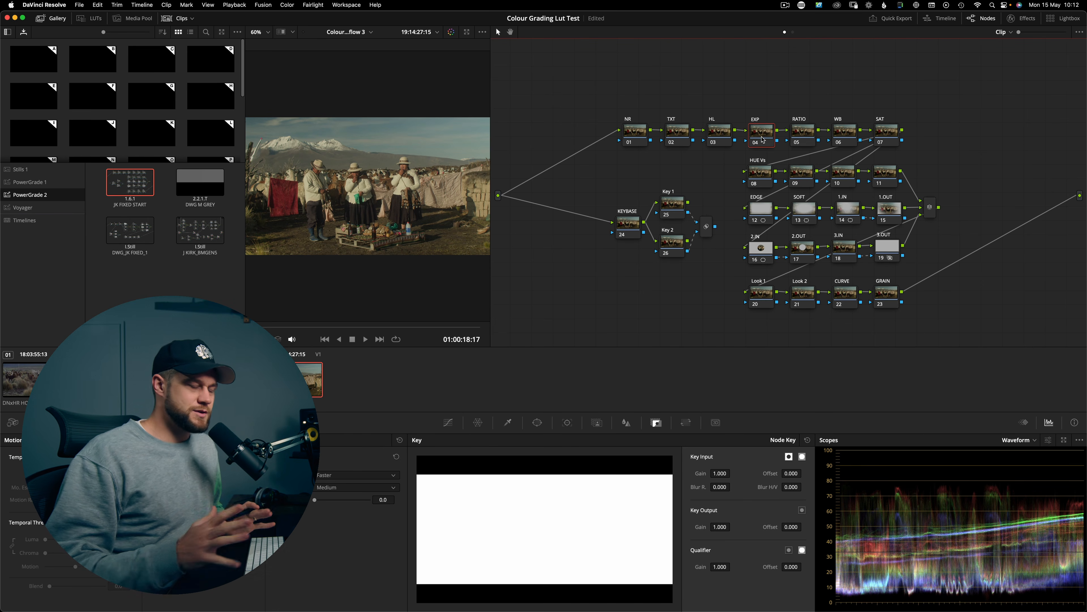
left_click_drag(945, 325, 570, 93)
left_click_drag(635, 132, 654, 111)
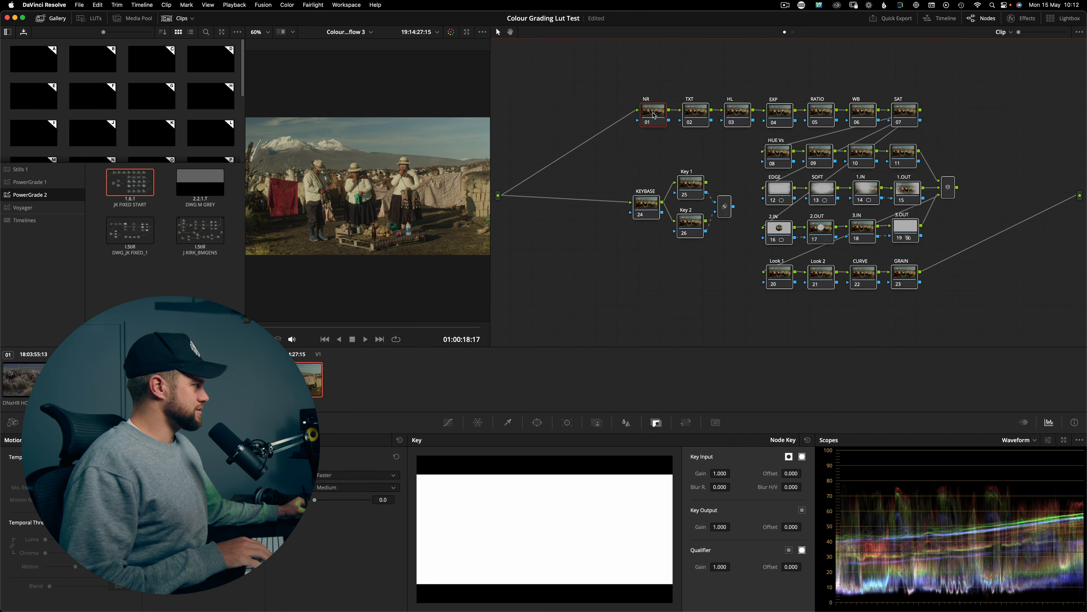
left_click(723, 247)
Copy clip 05's node tree to clips 01 through 04 and return to clip 01.
left_click(42, 380)
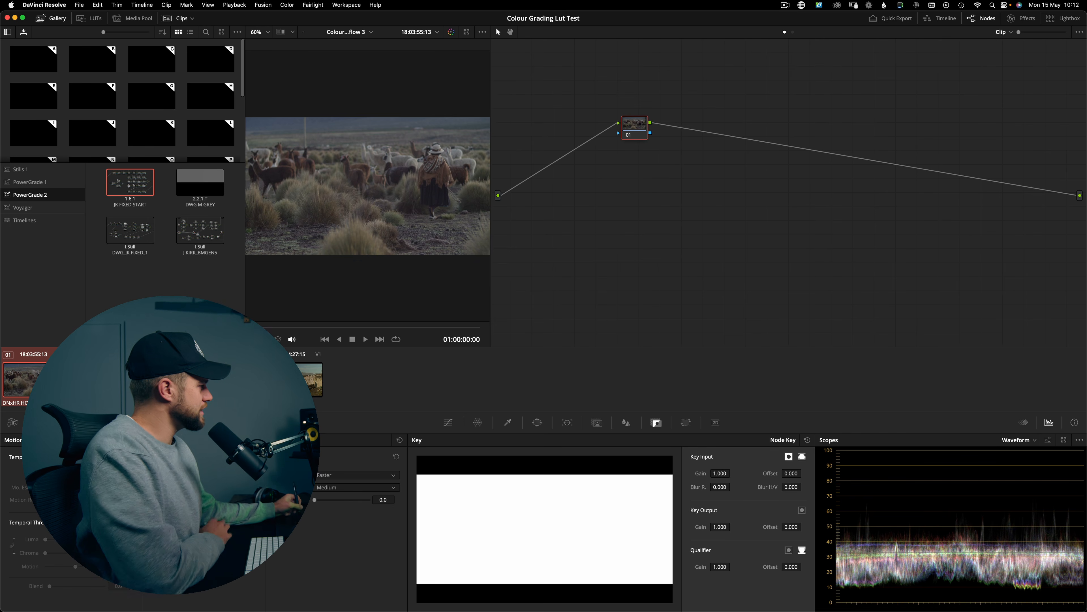
key("Down")
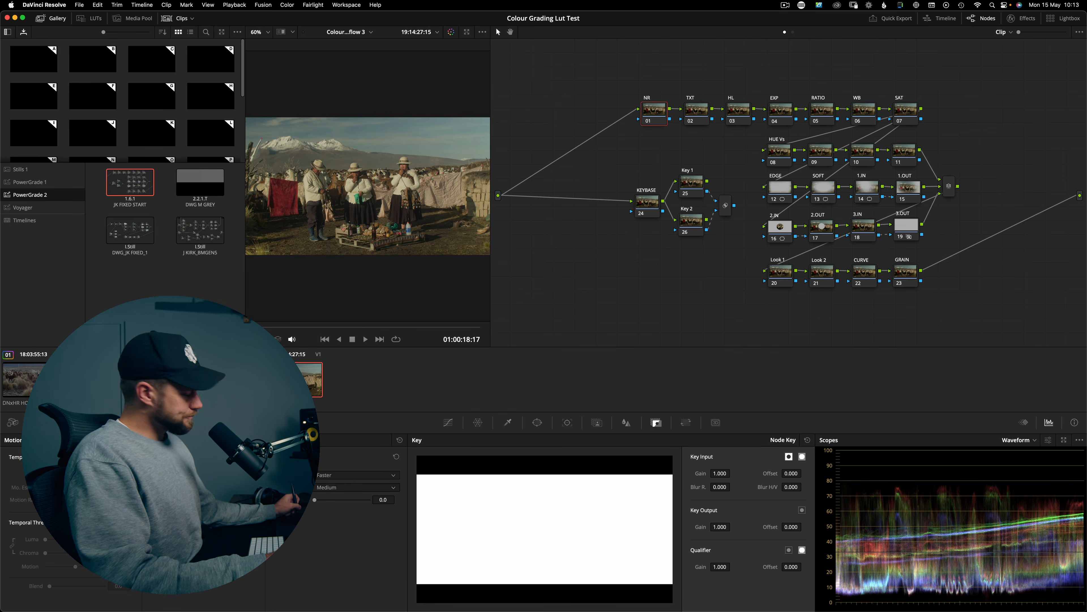
key("Up")
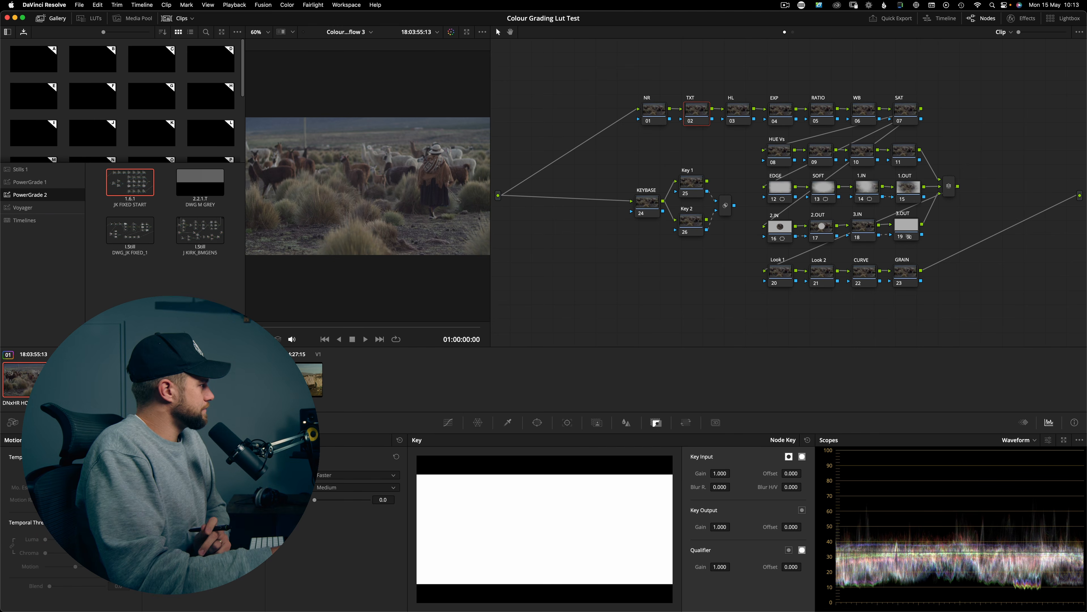
Step through clip 01's nodes in order, from TXT to Key 2.
key("alt+shift+apostrophe")
key("alt+shift+apostrophe")
key("alt+shift+apostrophe")
key("alt+shift+apostrophe")
key("alt+shift+apostrophe")
key("alt+shift+apostrophe")
key("alt+shift+apostrophe")
key("alt+shift+apostrophe")
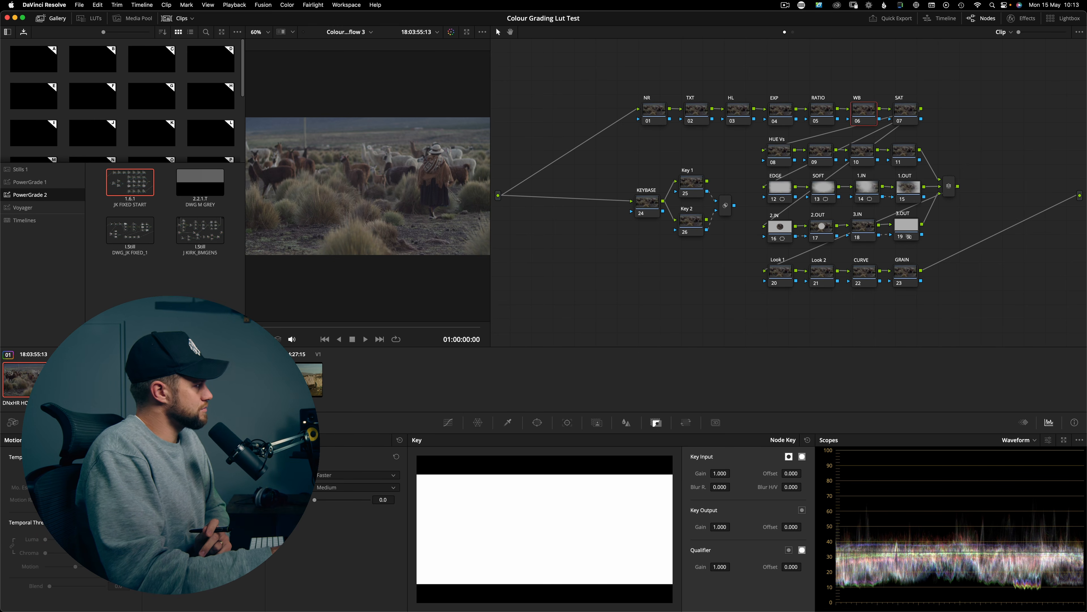
key("alt+shift+apostrophe")
key("alt+shift+apostrophe")
key("alt+shift+apostrophe")
key("alt+shift+apostrophe")
key("alt+shift+apostrophe")
key("alt+shift+apostrophe")
key("alt+shift+apostrophe")
key("alt+shift+apostrophe")
key("alt+shift+apostrophe")
key("alt+shift+apostrophe")
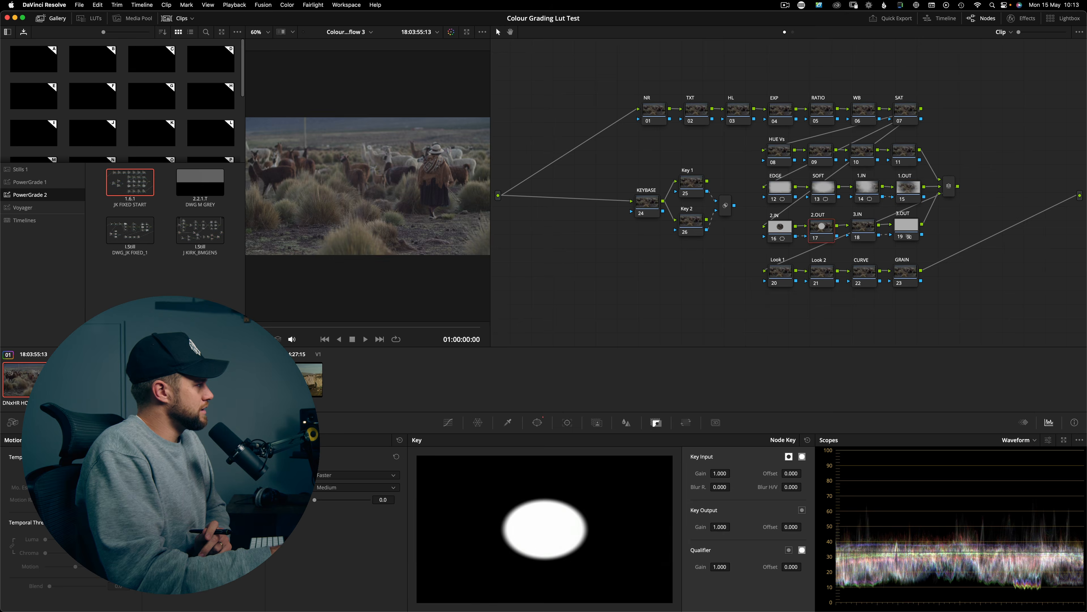
key("alt+shift+apostrophe")
key("alt+shift+apostrophe")
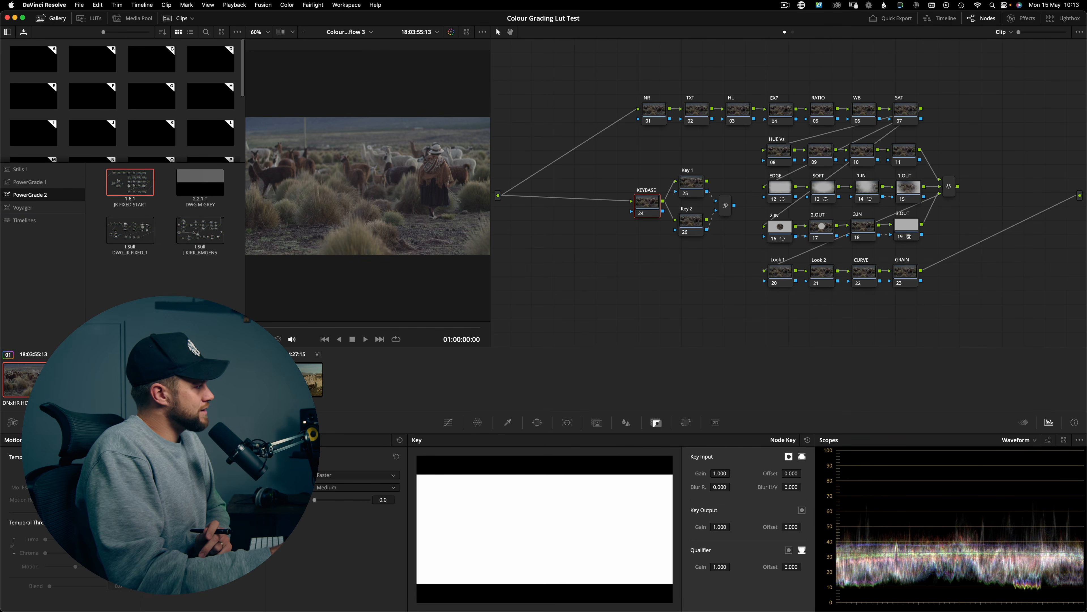
key("alt+shift+apostrophe")
key("alt+shift+apostrophe")
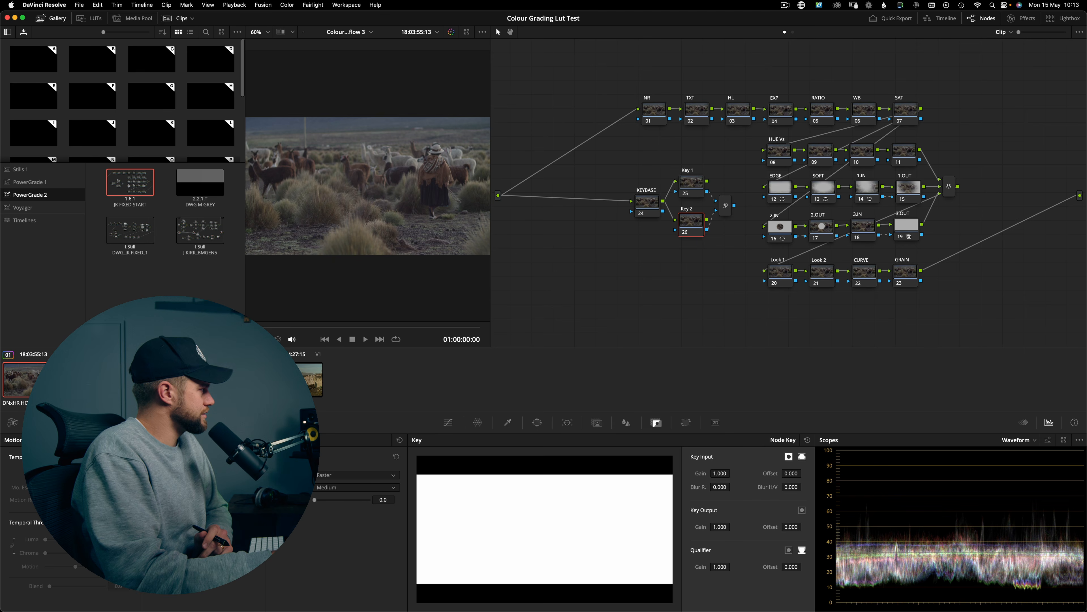
Move through the other clips to examine the node tree on each one.
key("Down")
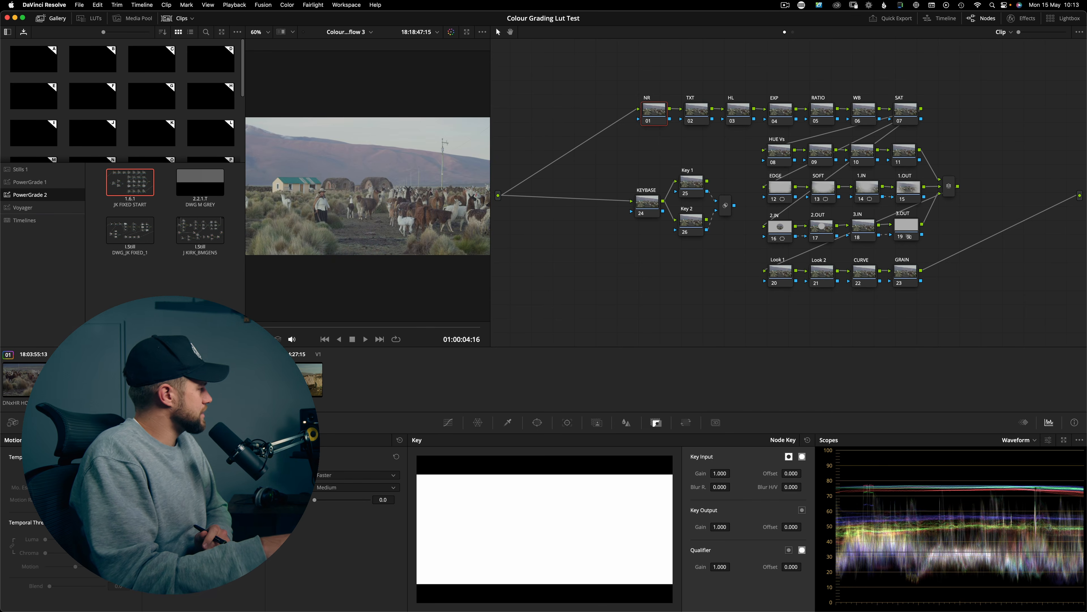
key("Down")
key("Down")
key("Down")
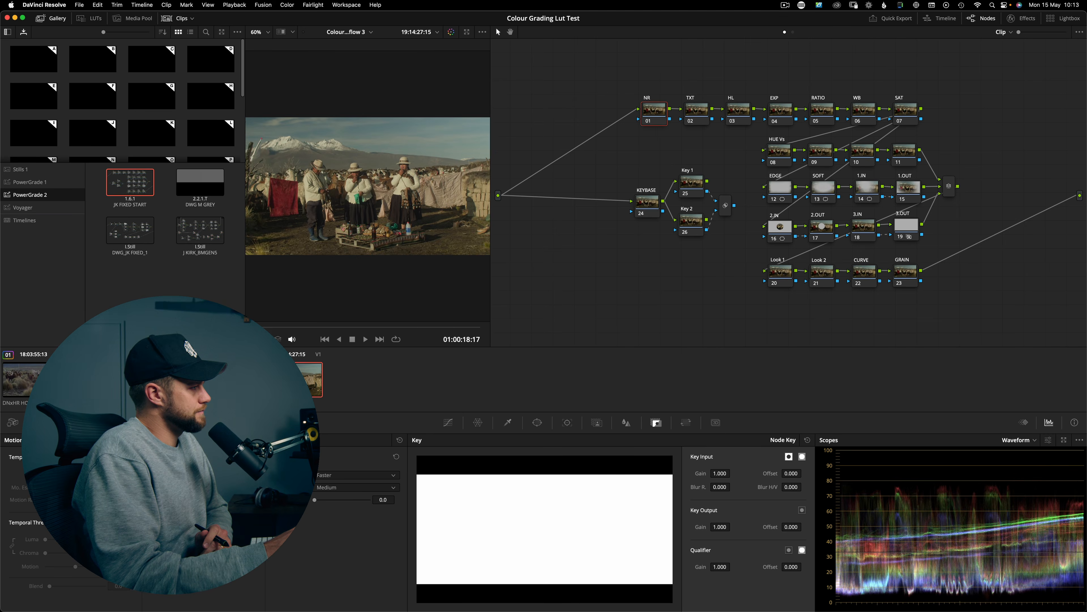
key("Up")
key("Up")
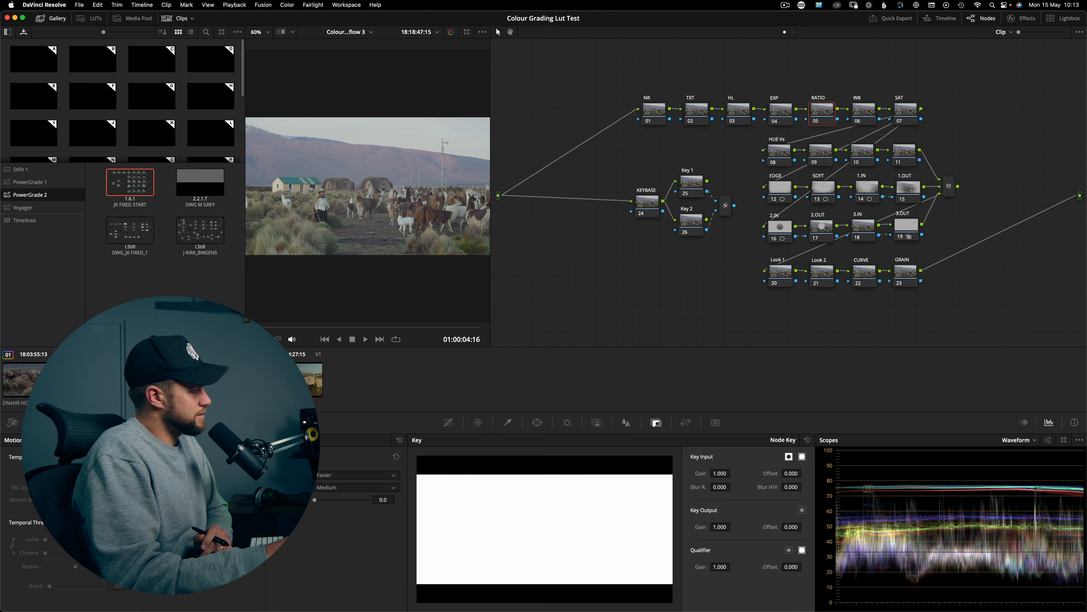
Switch between clips with the RATIO node active to compare the node selection on each.
key("Down")
key("Down")
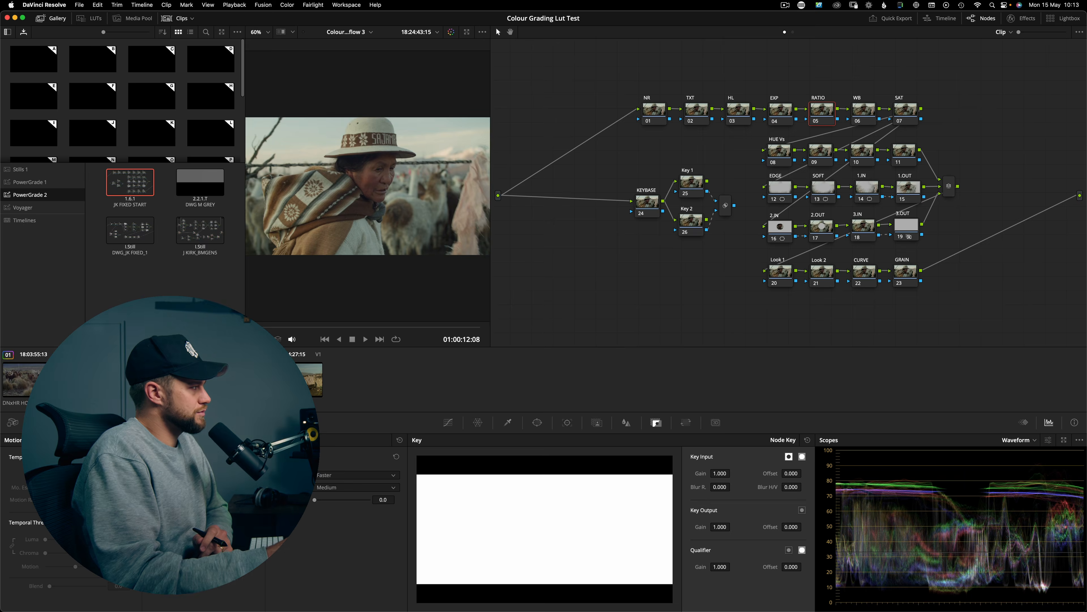
key("Down")
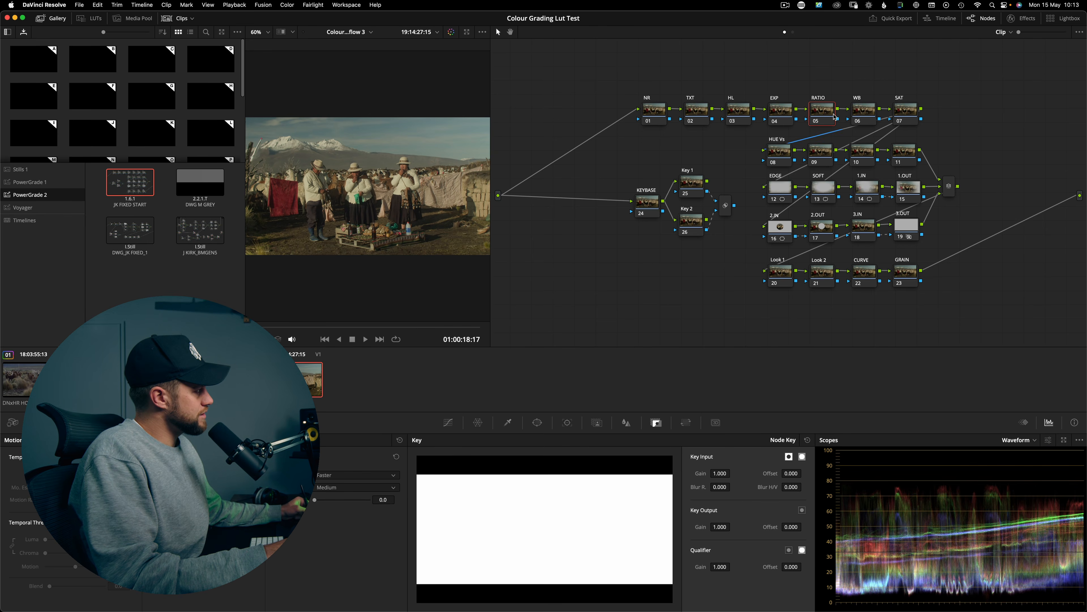
key("Up")
key("Up")
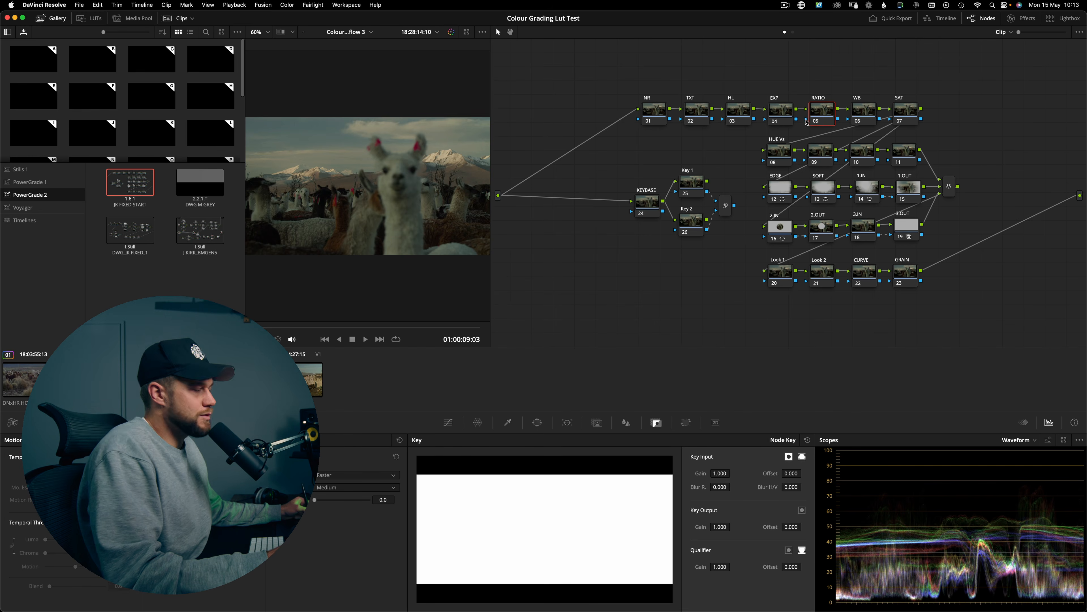
key("Up")
key("Down")
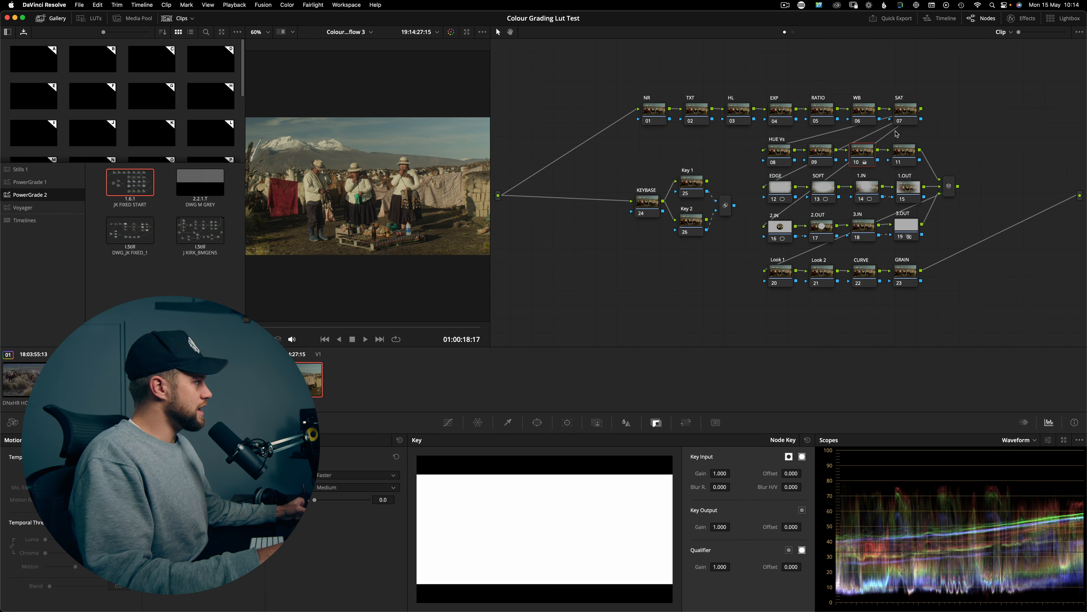
Set the node graph's Switching Clips Selects option to Same Node, and test it from clip 05's EXP node to clip 04.
left_click(984, 90)
left_click(1079, 32)
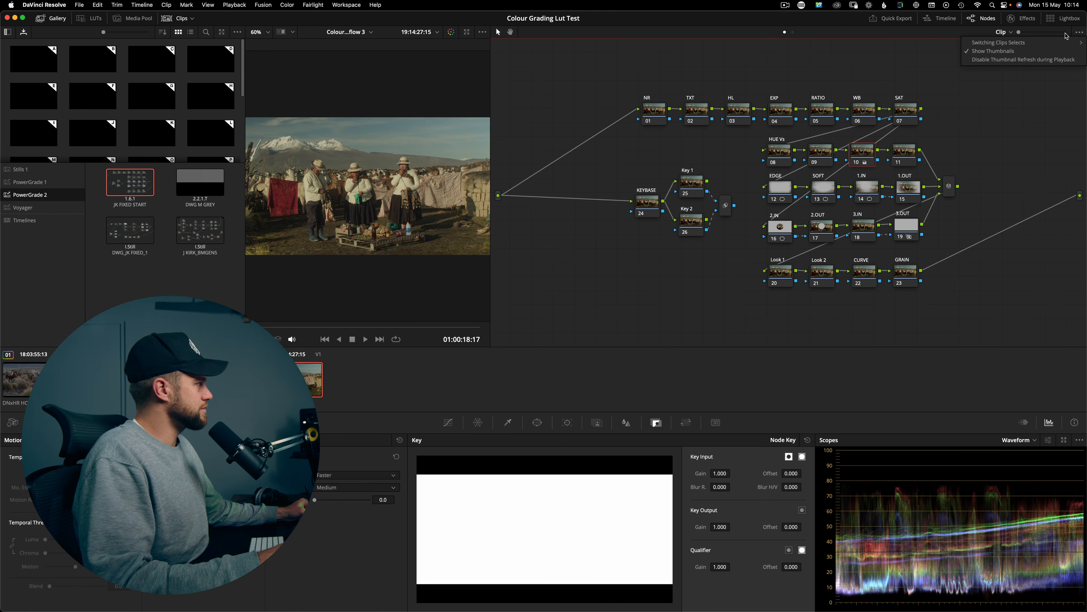
mouse_move(981, 43)
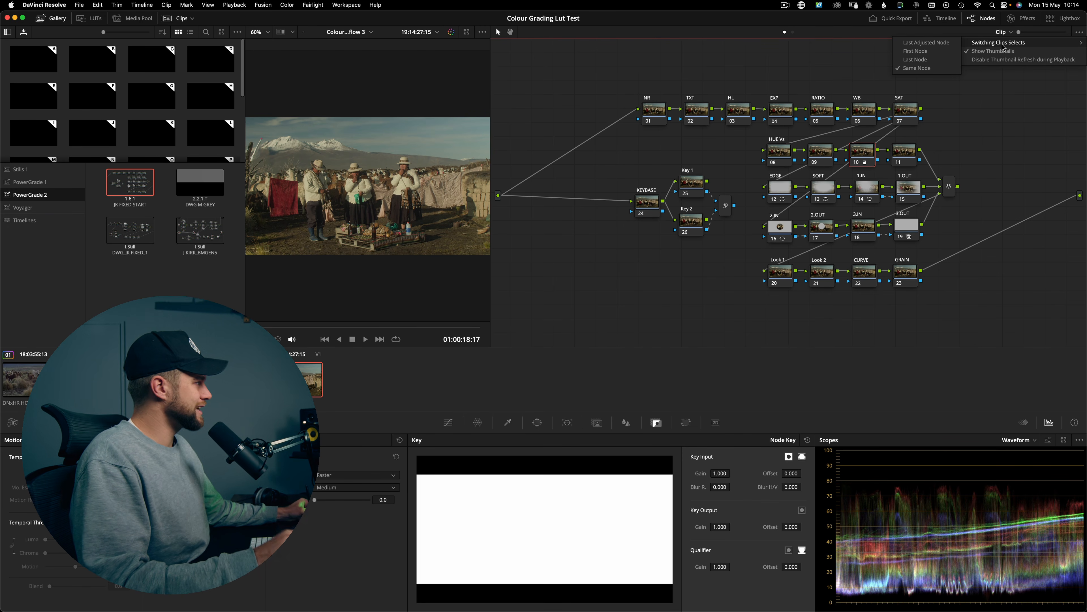
left_click(921, 69)
left_click(778, 109)
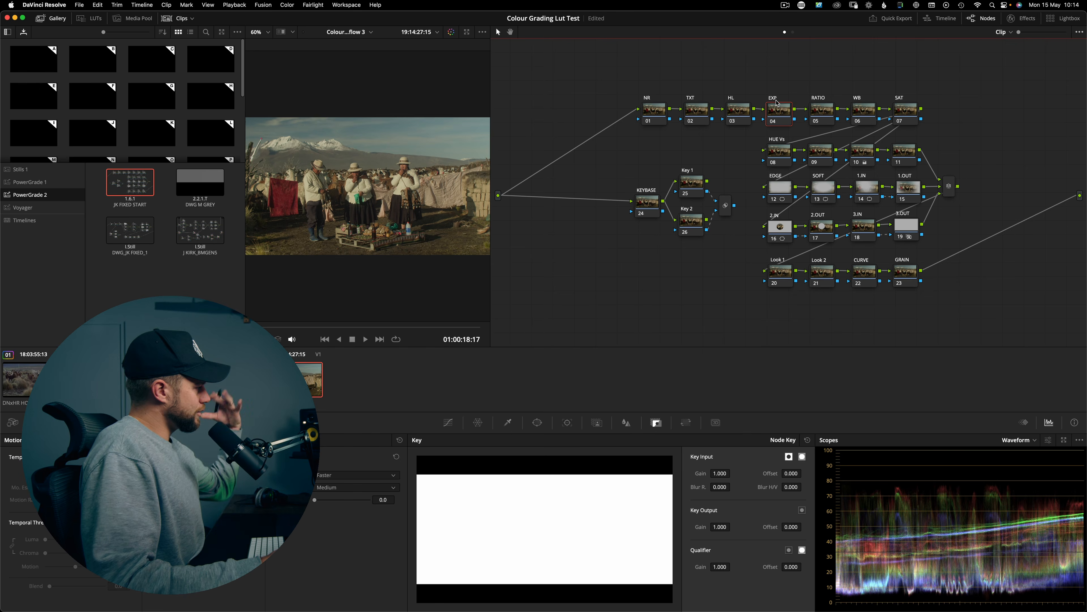
key("Up")
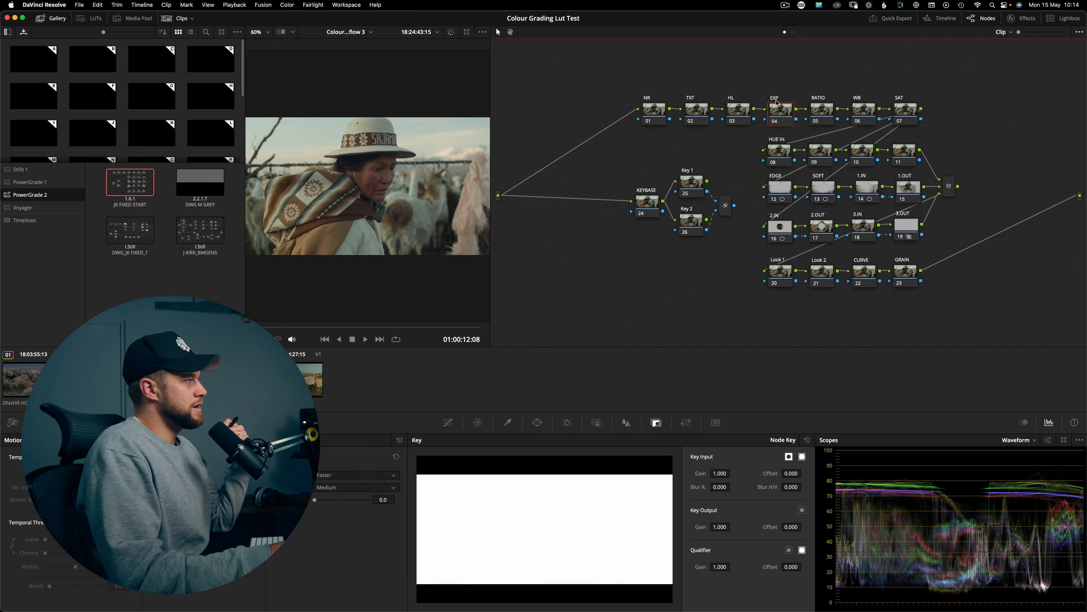
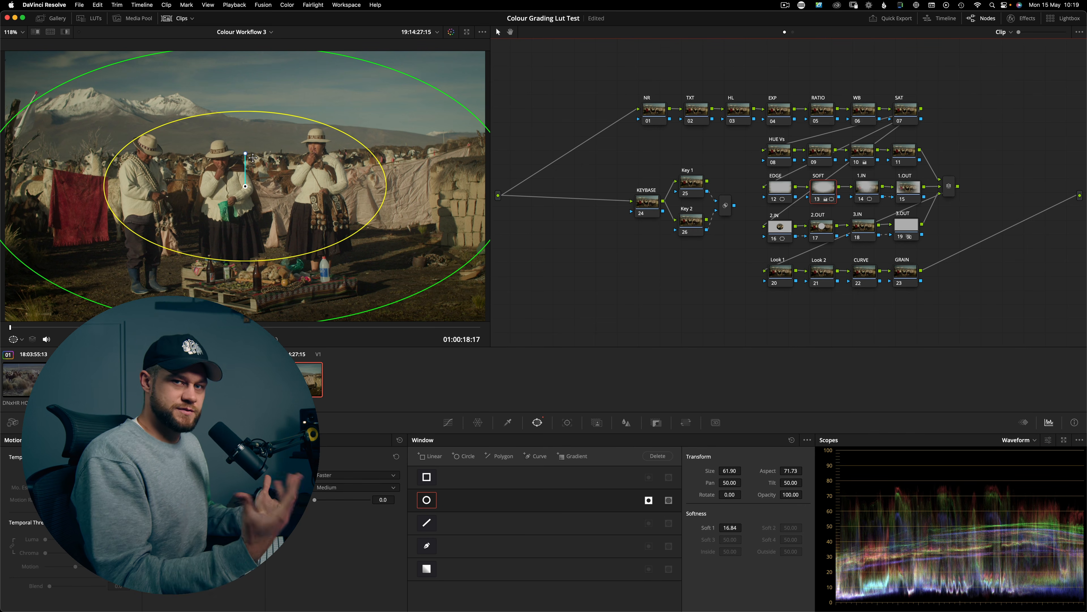
Step through clip 05's window nodes in order, from EDGE on to 2.OUT and the nodes after it.
key("super+z")
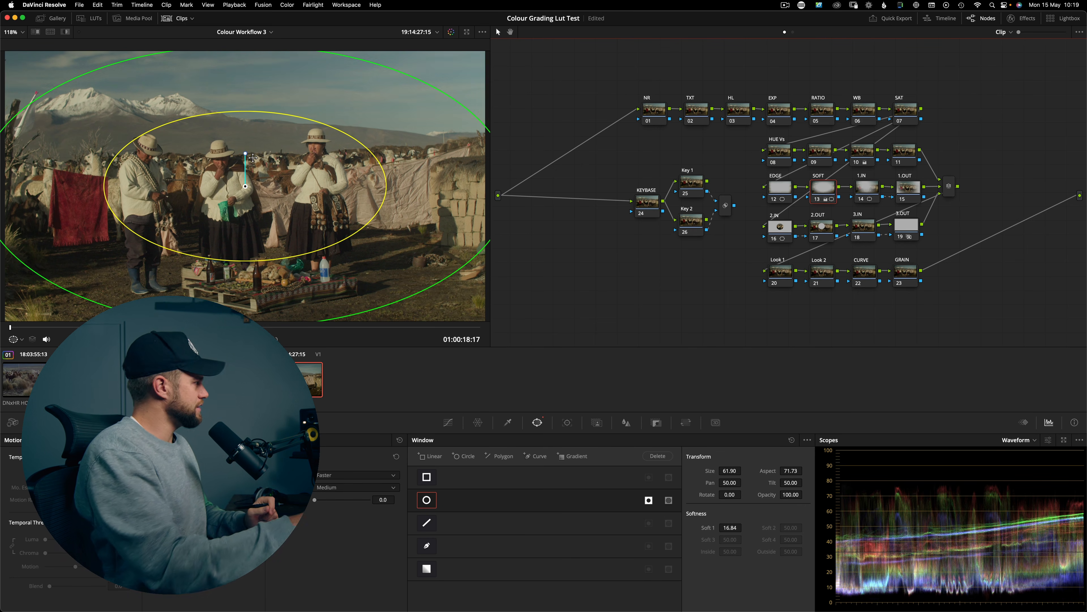
key("shift+semicolon")
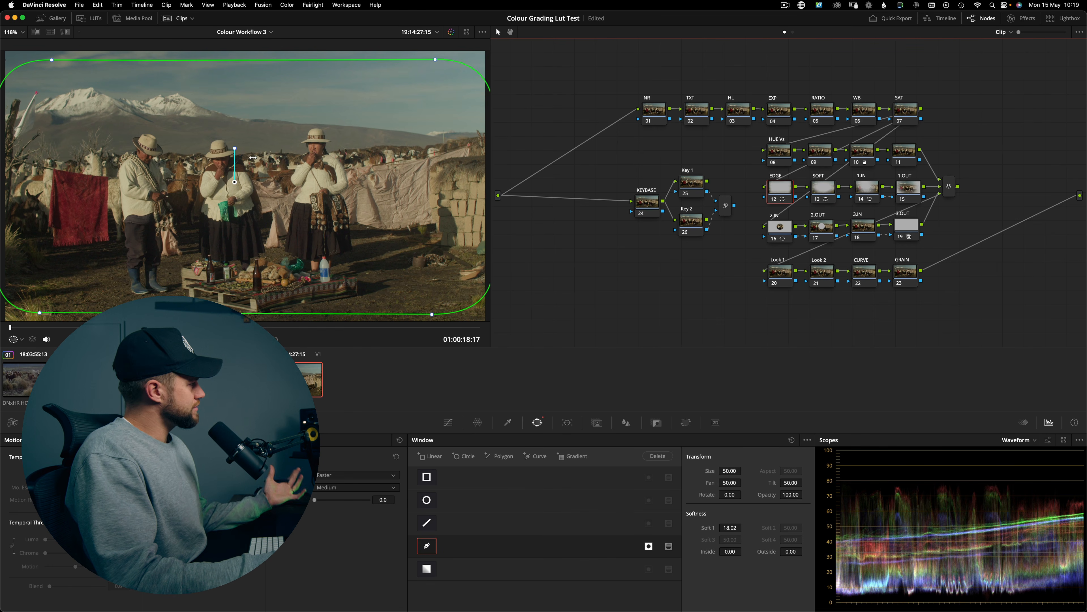
key("shift+apostrophe")
key("shift+apostrophe")
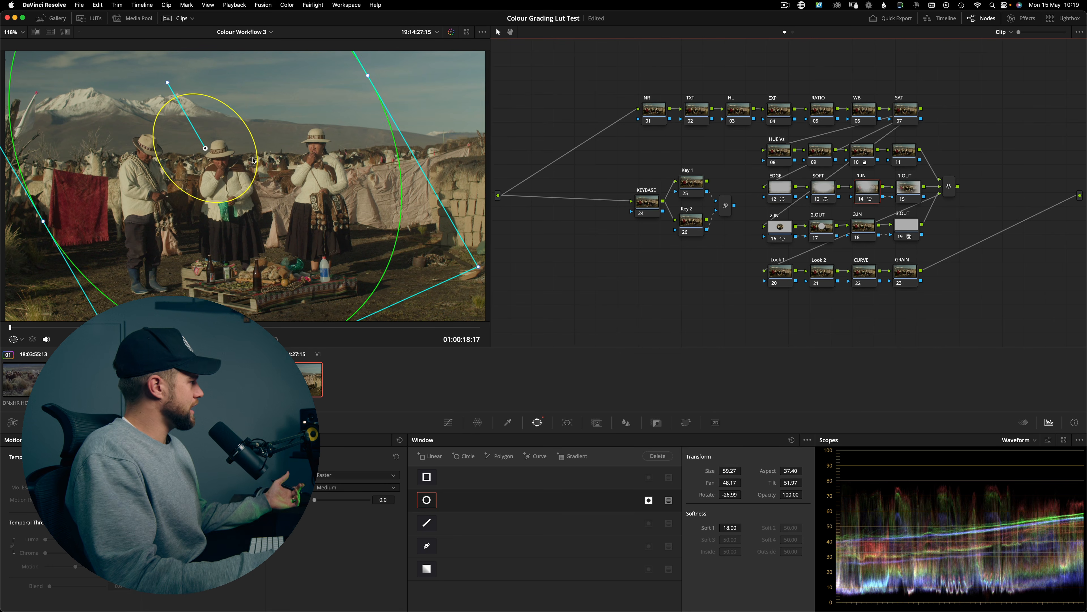
key("shift+apostrophe")
key("shift+apostrophe")
key("shift+apostrophe")
key("shift+apostrophe")
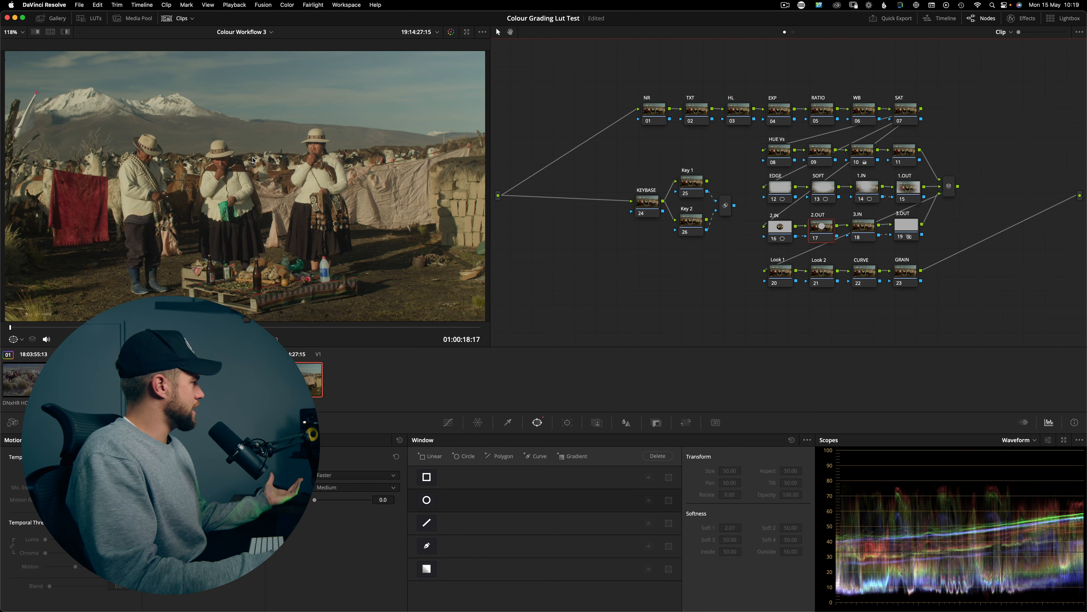
key("shift+apostrophe")
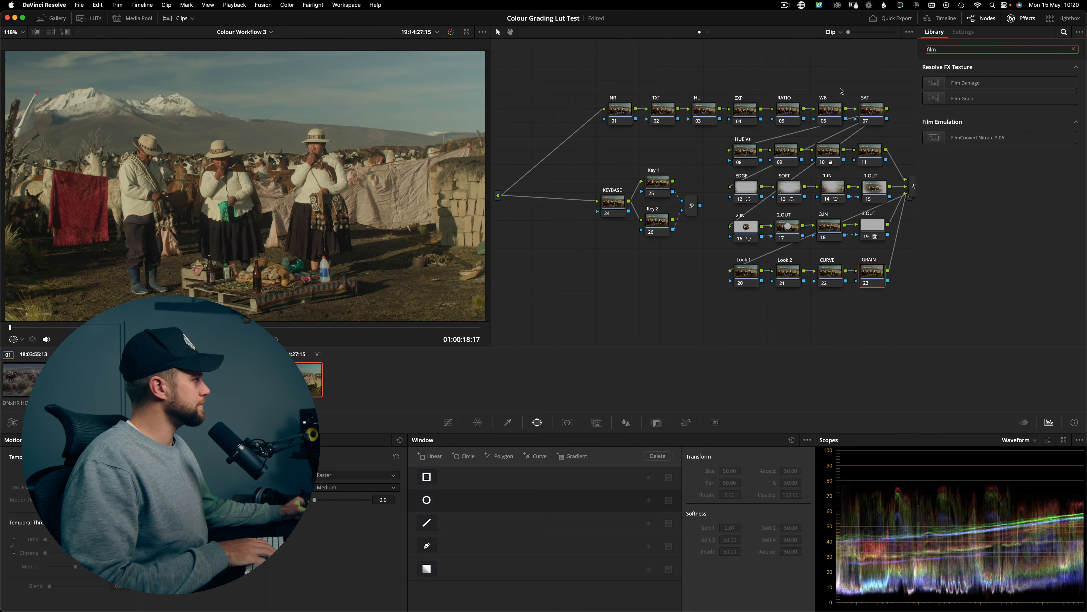
Apply FilmConvert Nitrate 3.06 to the GRAIN node with film chroma, film luma and grain strength at 0 and grain size at 1.0.
left_click_drag(985, 138, 870, 277)
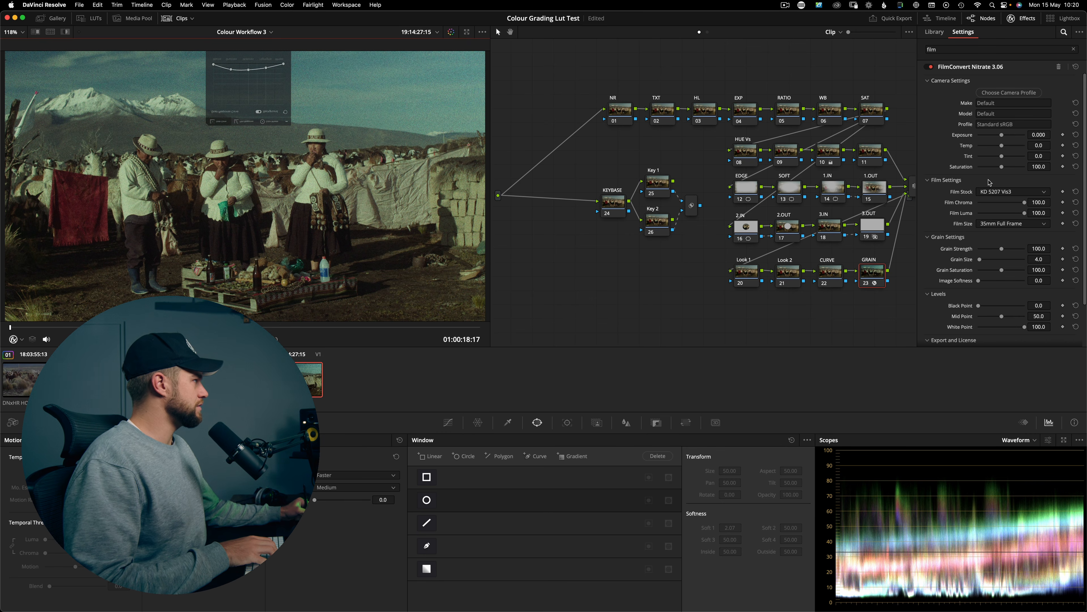
left_click_drag(1024, 202, 936, 210)
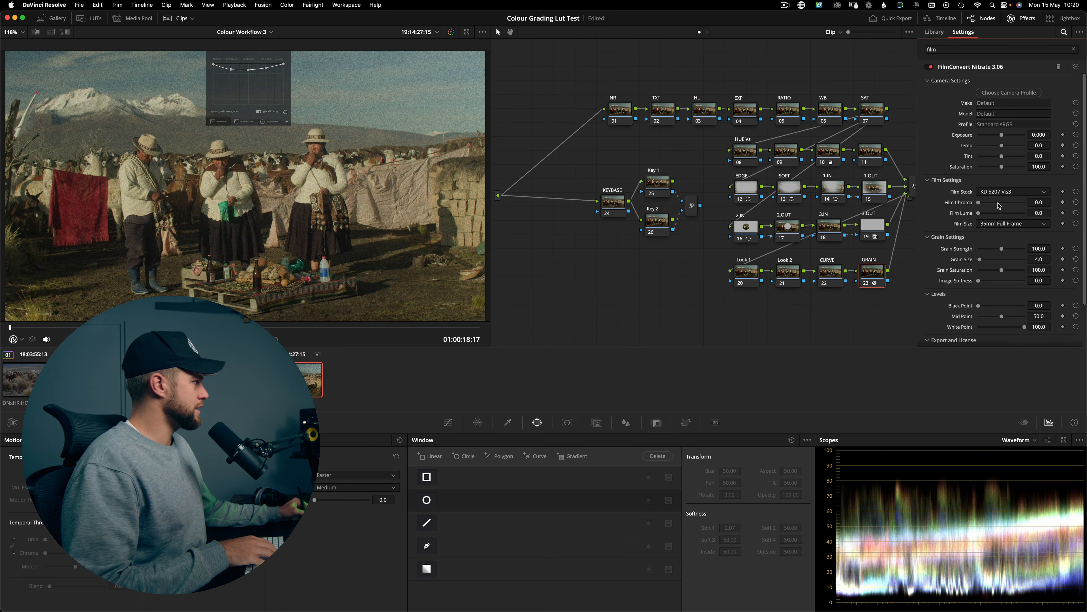
left_click_drag(993, 251, 937, 261)
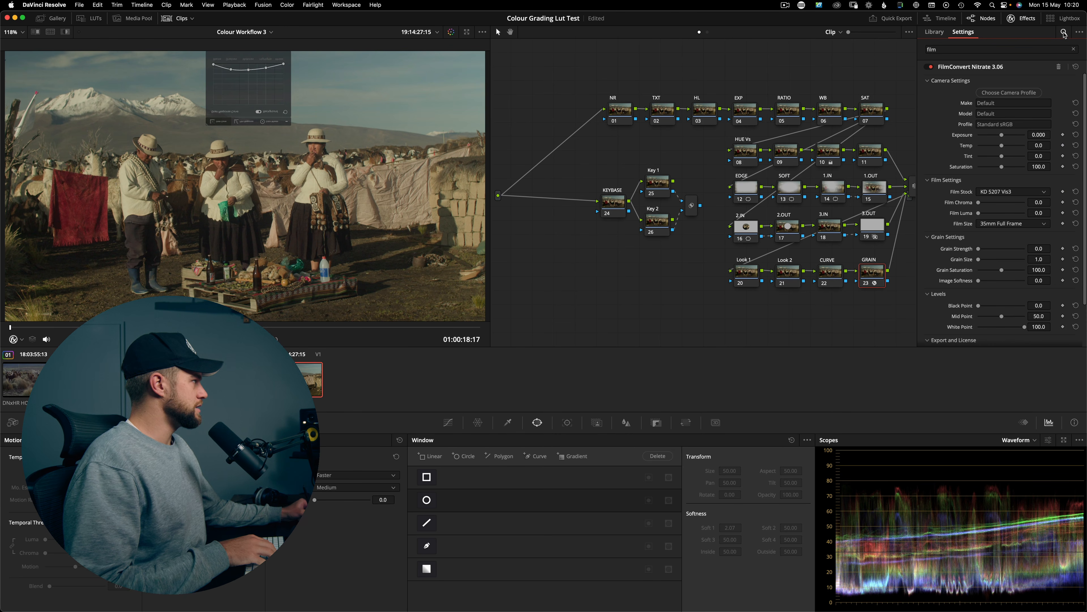
left_click(1022, 18)
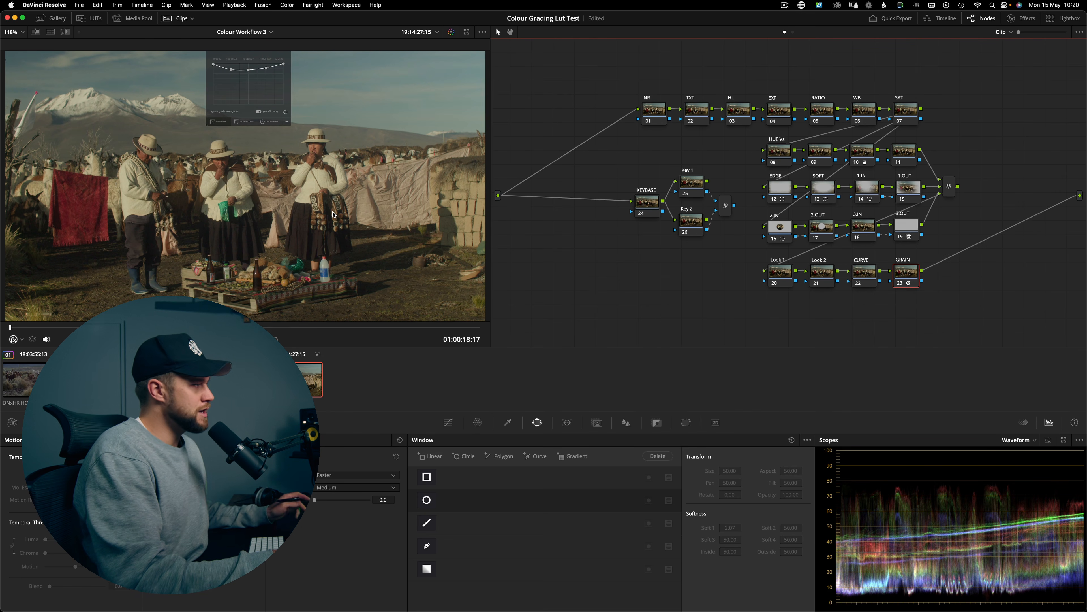
Reopen the GRAIN node's FilmConvert settings and set the grain strength to 22.5.
double_click(899, 264)
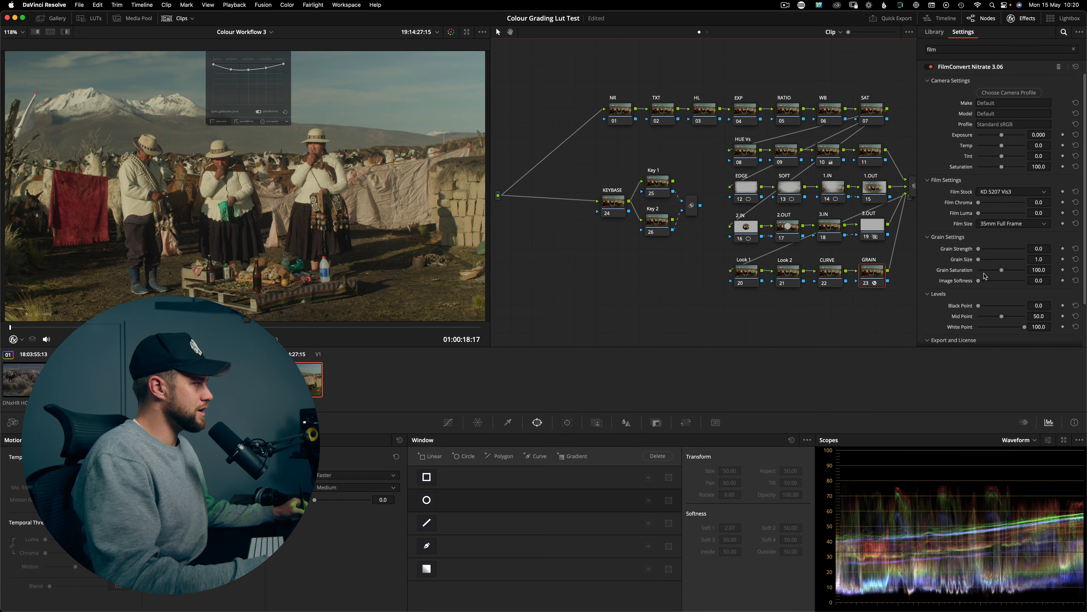
left_click_drag(1035, 249, 1053, 248)
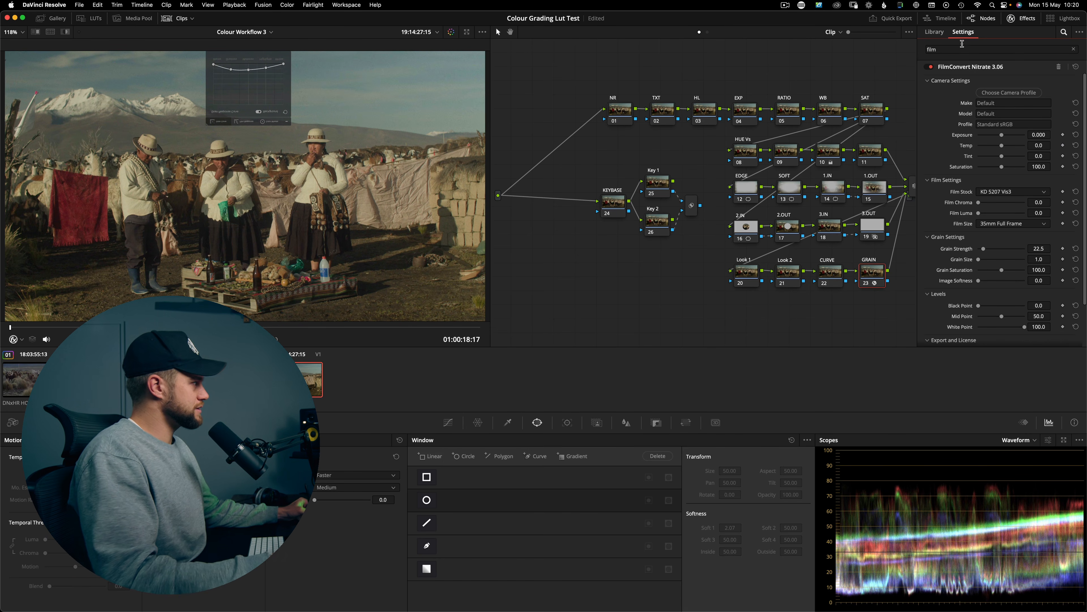
left_click(947, 47)
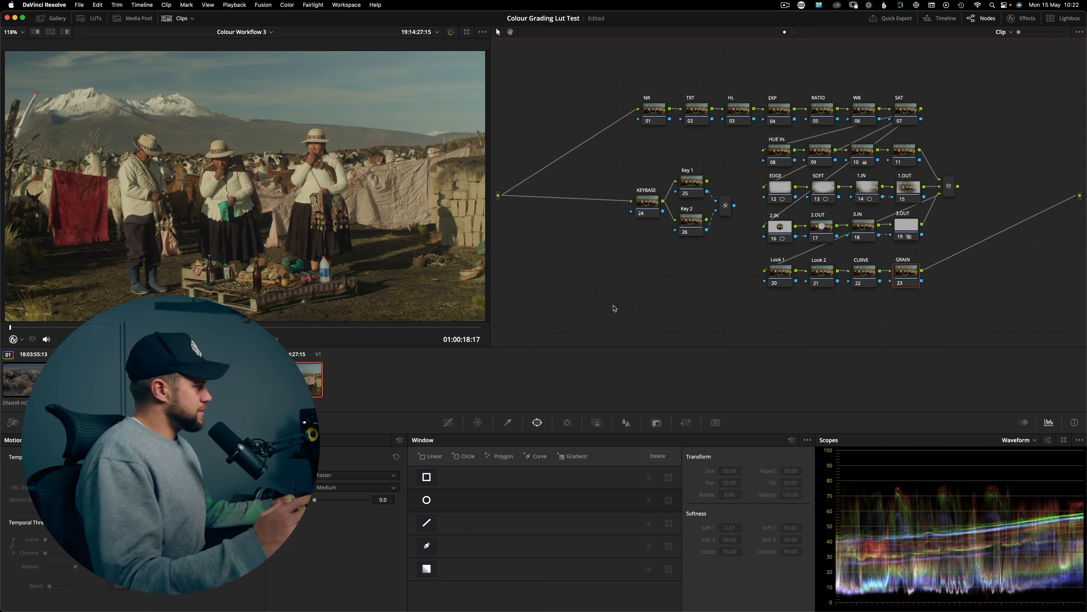
Add all the timeline clips into a new group named Footage.
key("super+a")
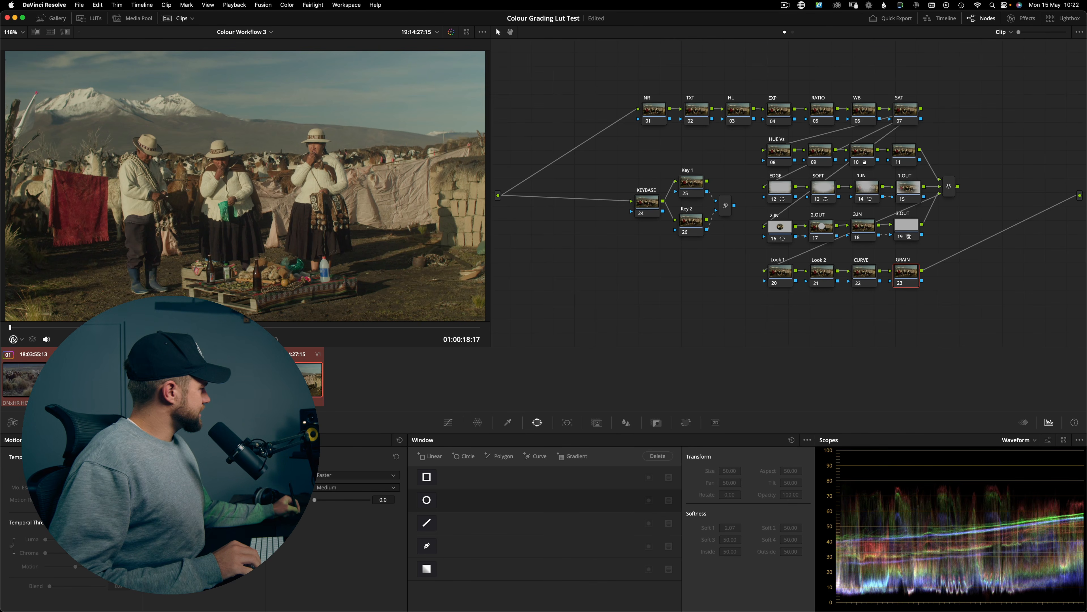
right_click(317, 379)
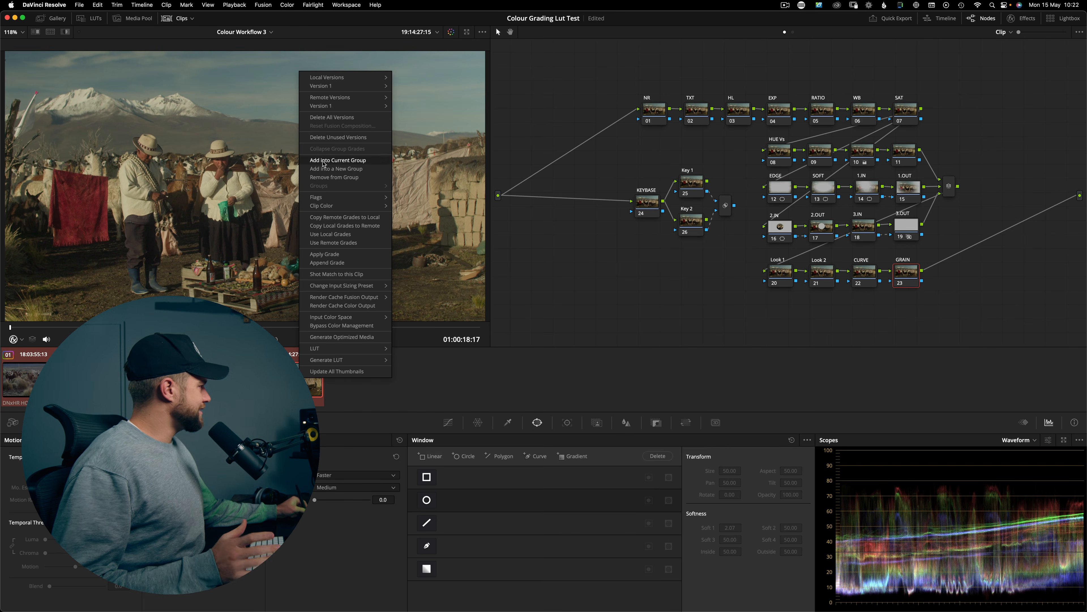
left_click(329, 169)
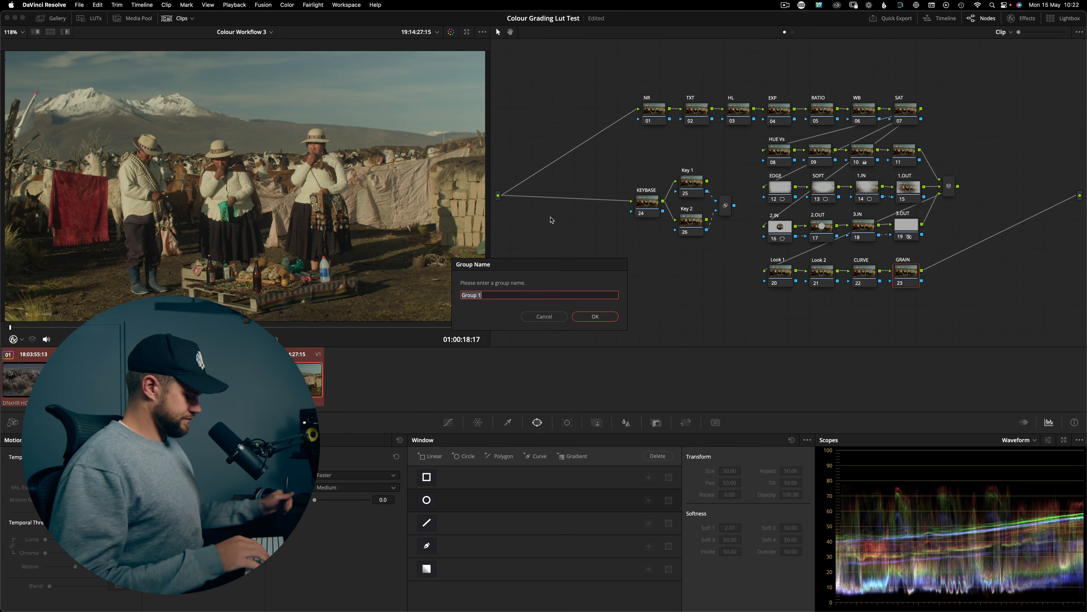
type("Footage")
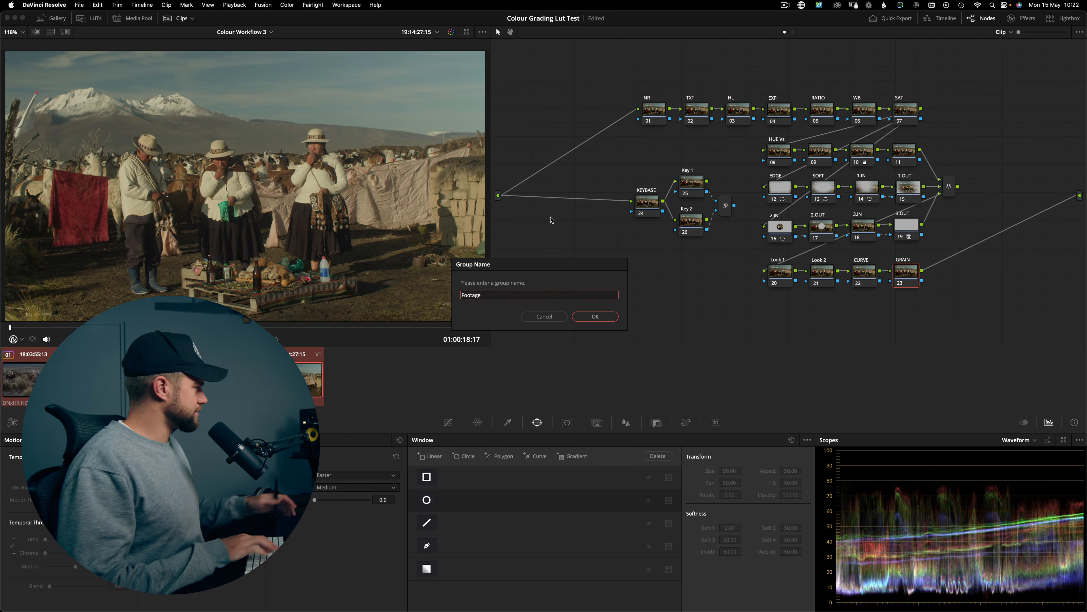
key("Return")
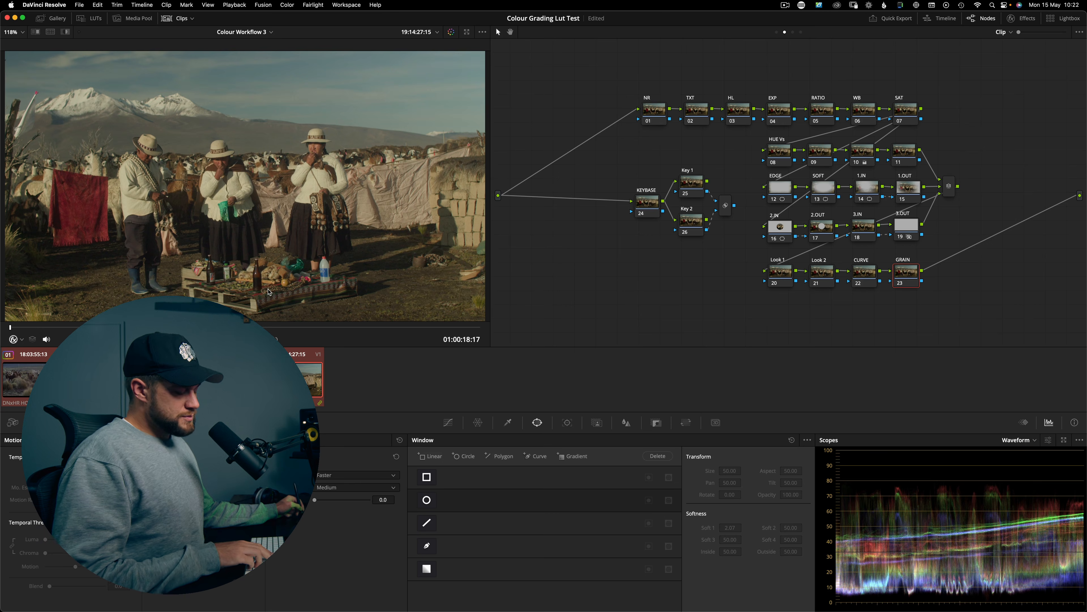
Filter the Lightbox by the Footage group to check its clips, and return the filter to All Clips.
left_click(1064, 18)
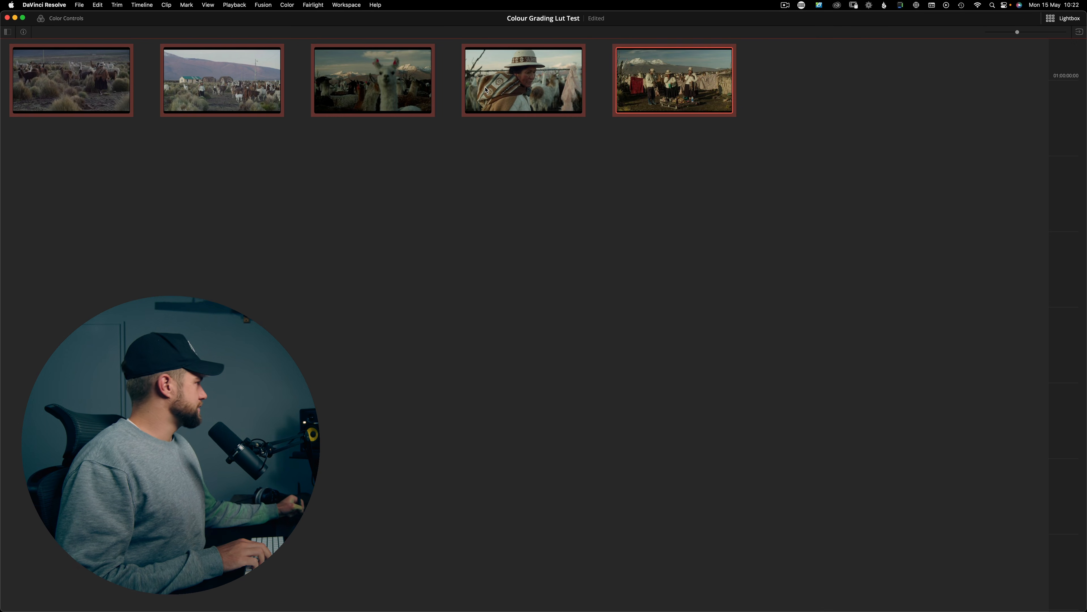
left_click(38, 60)
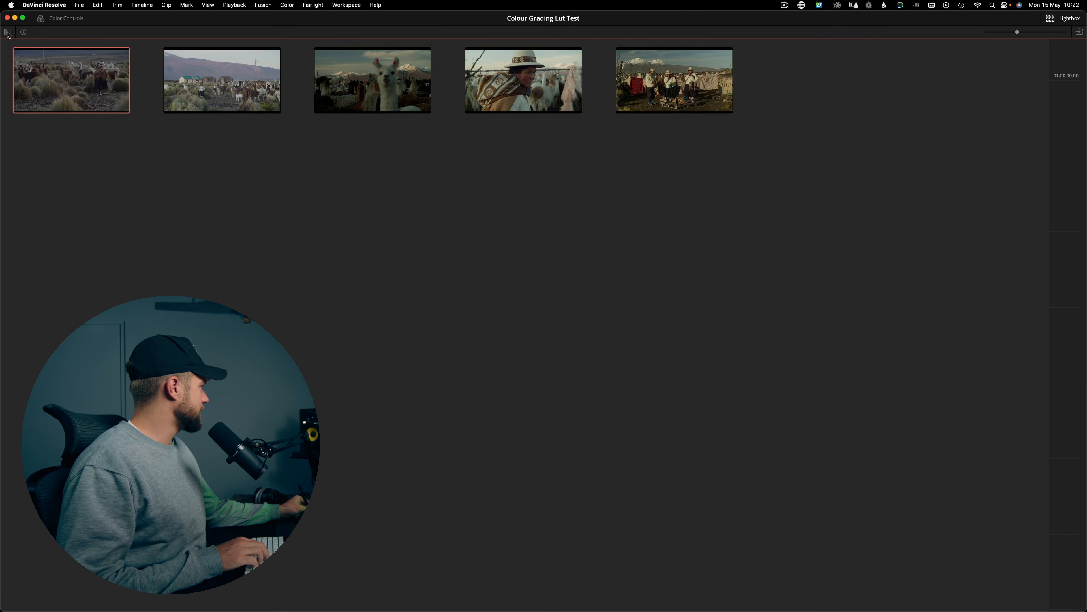
left_click(9, 31)
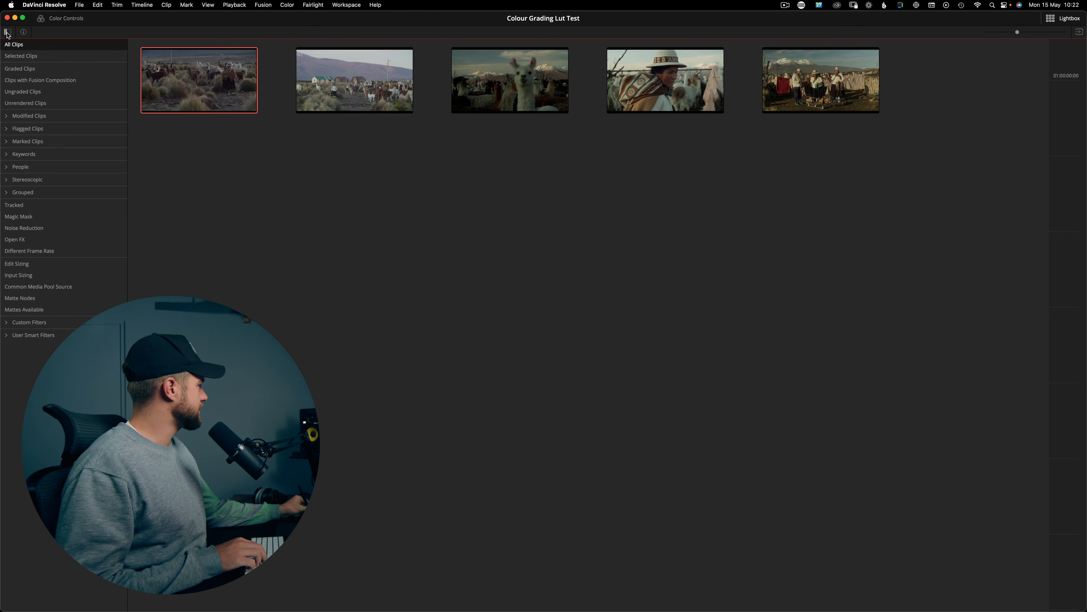
left_click(6, 192)
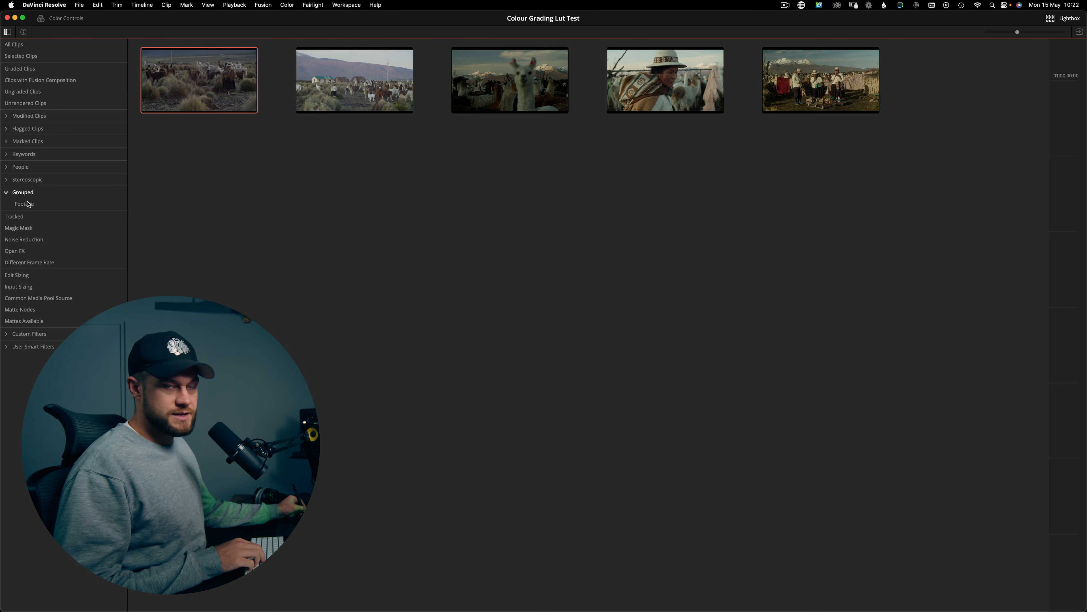
left_click(20, 205)
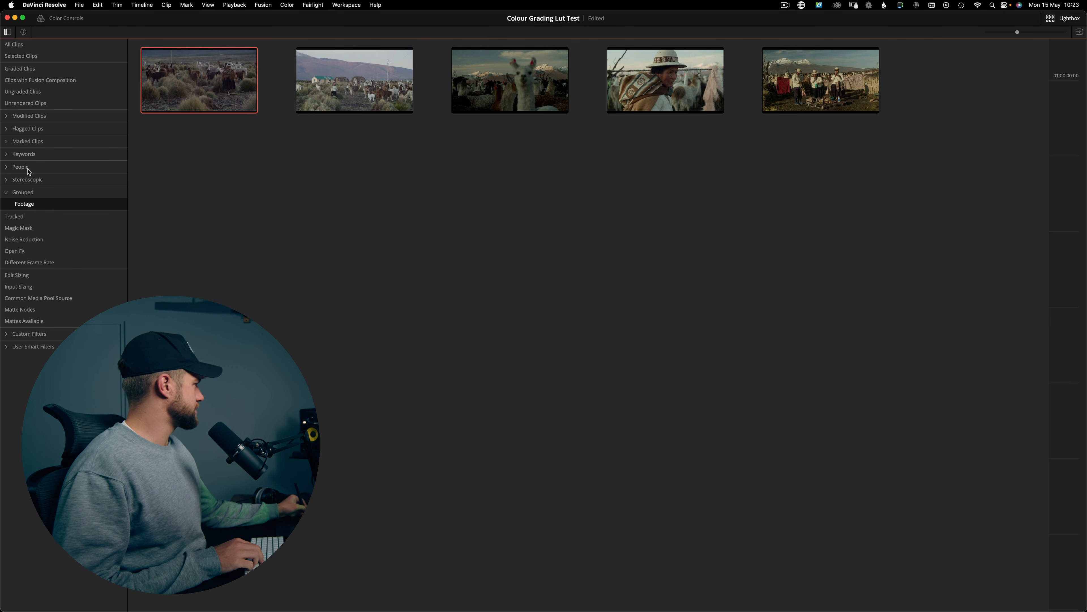
left_click(11, 45)
left_click(7, 32)
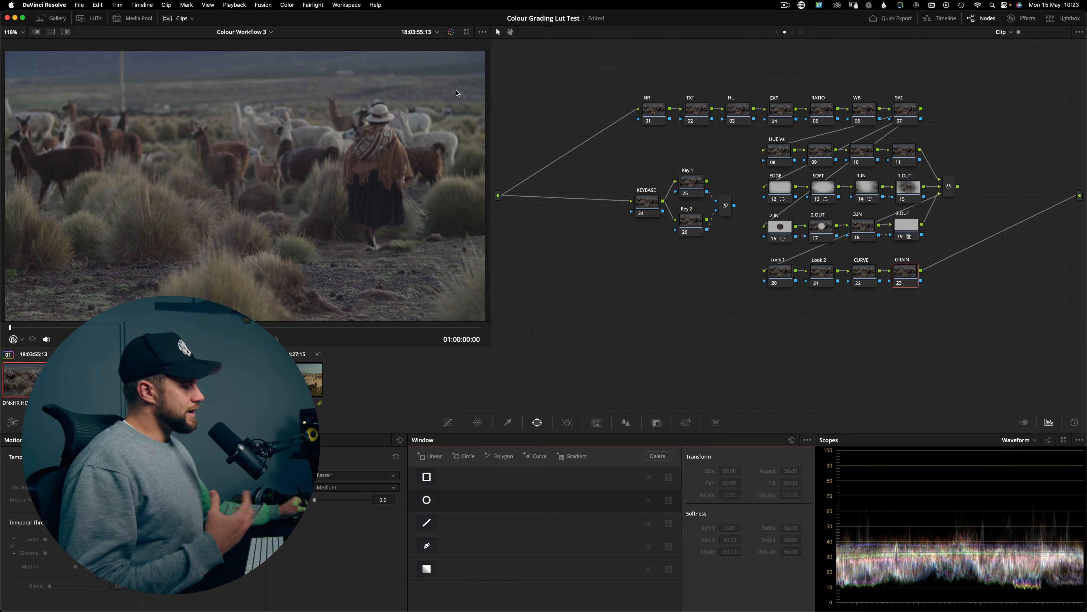
Show the Group Post-Clip node graph for clip 05 and reposition its single node.
left_click(317, 381)
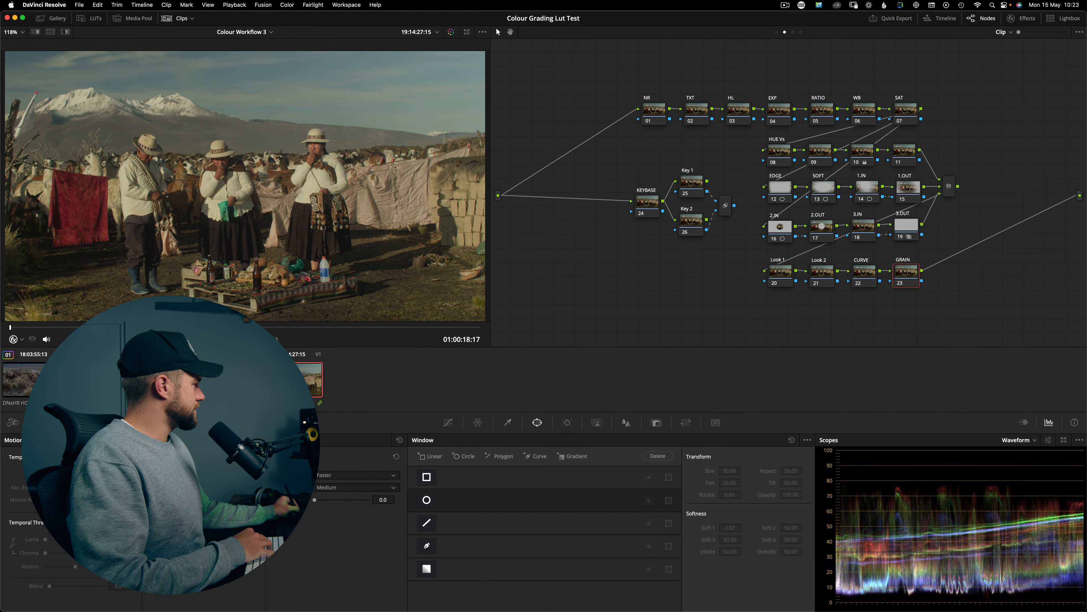
left_click(793, 32)
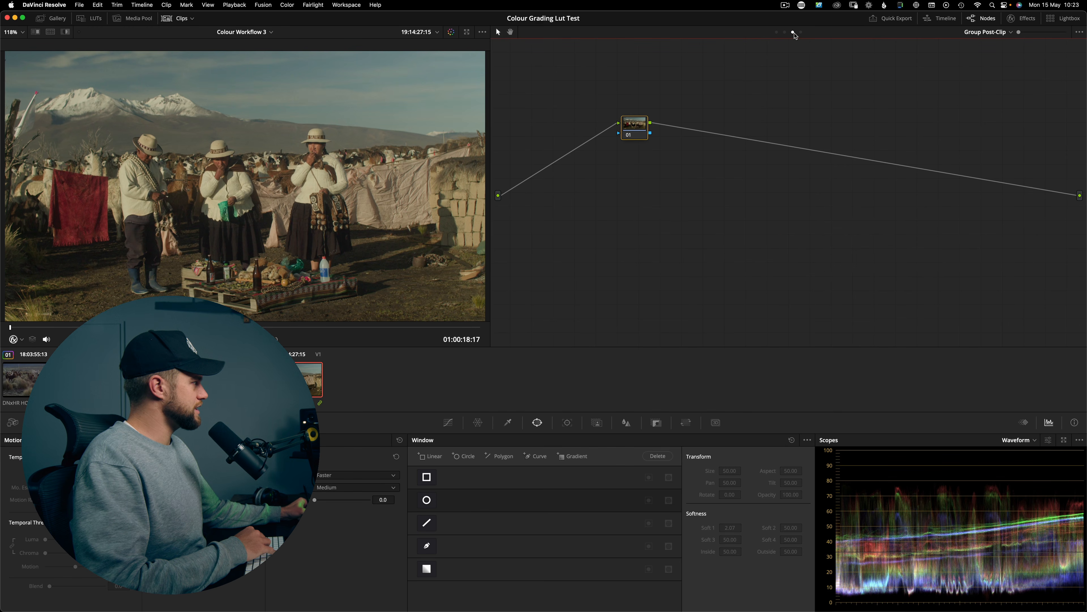
left_click_drag(643, 129, 788, 161)
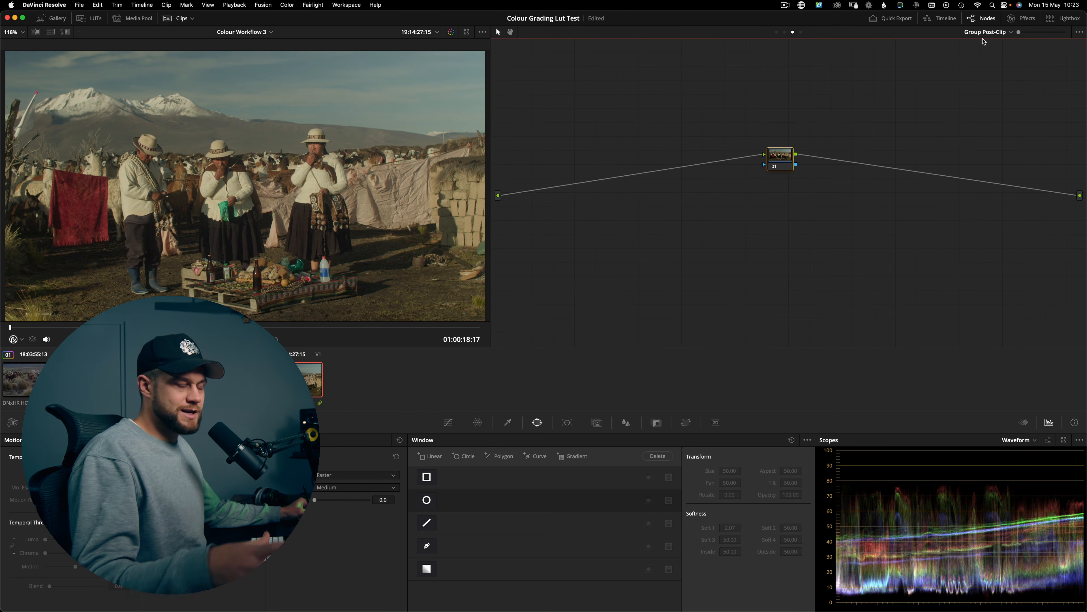
left_click_drag(784, 165, 686, 201)
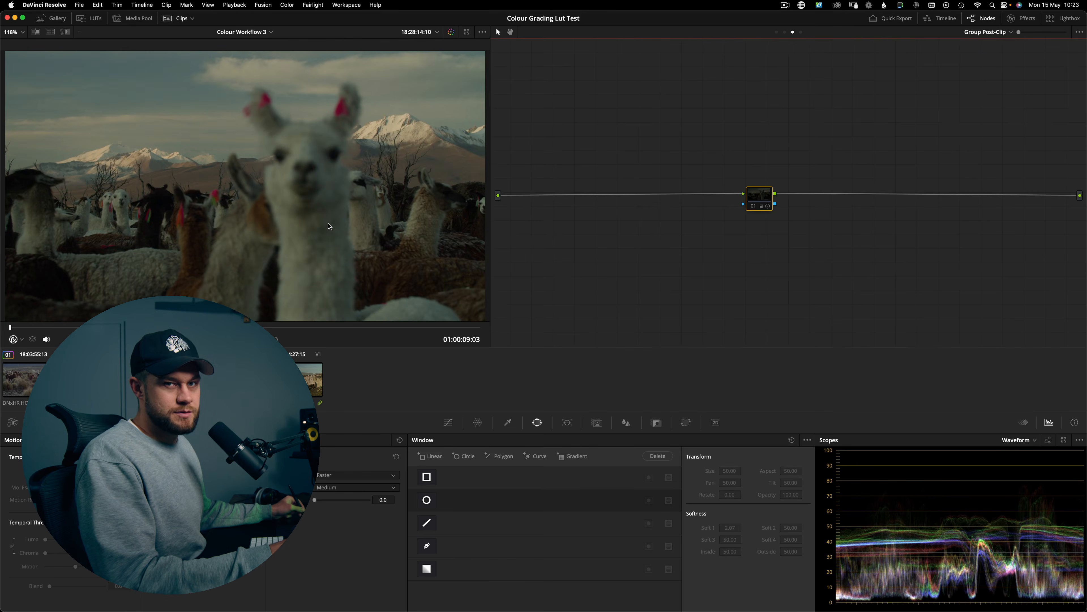
Move from the llama clip to clip 05 and compare its Clip node tree with the Group Post-Clip graph.
key("Down")
key("Down")
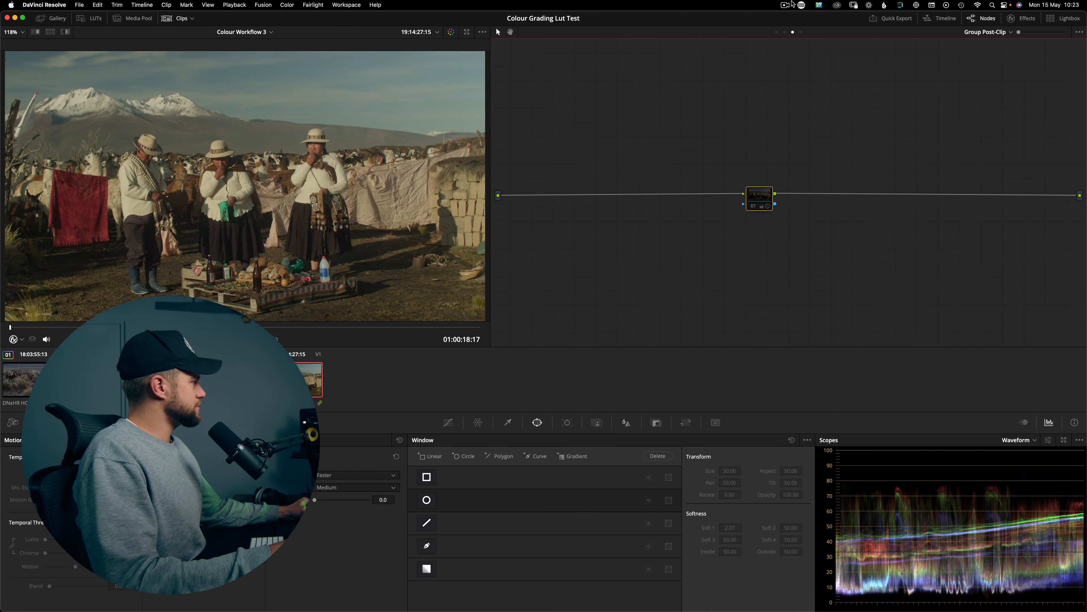
left_click(784, 33)
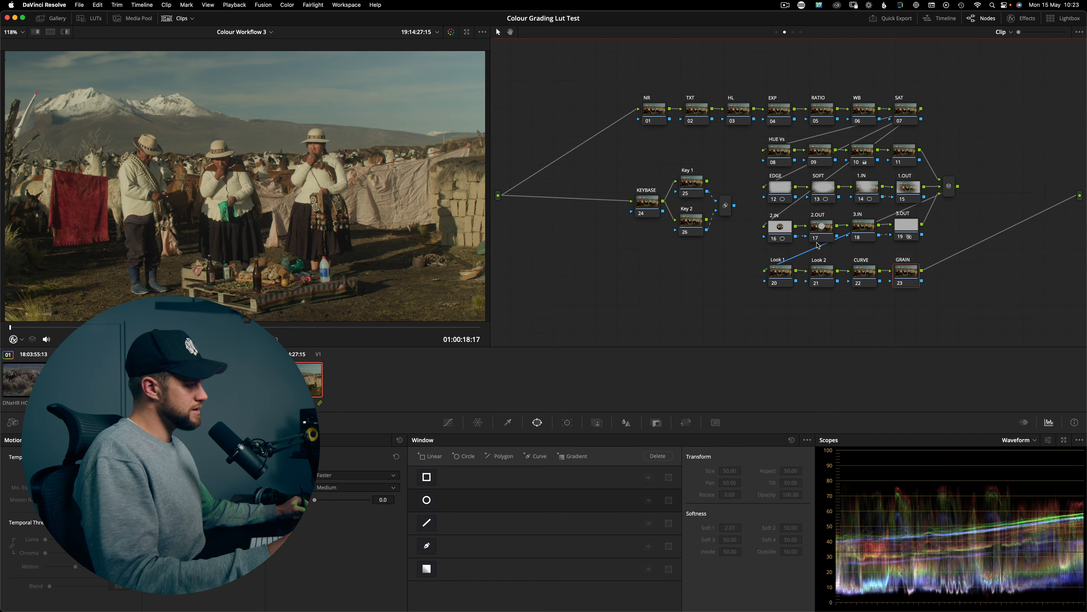
left_click(793, 32)
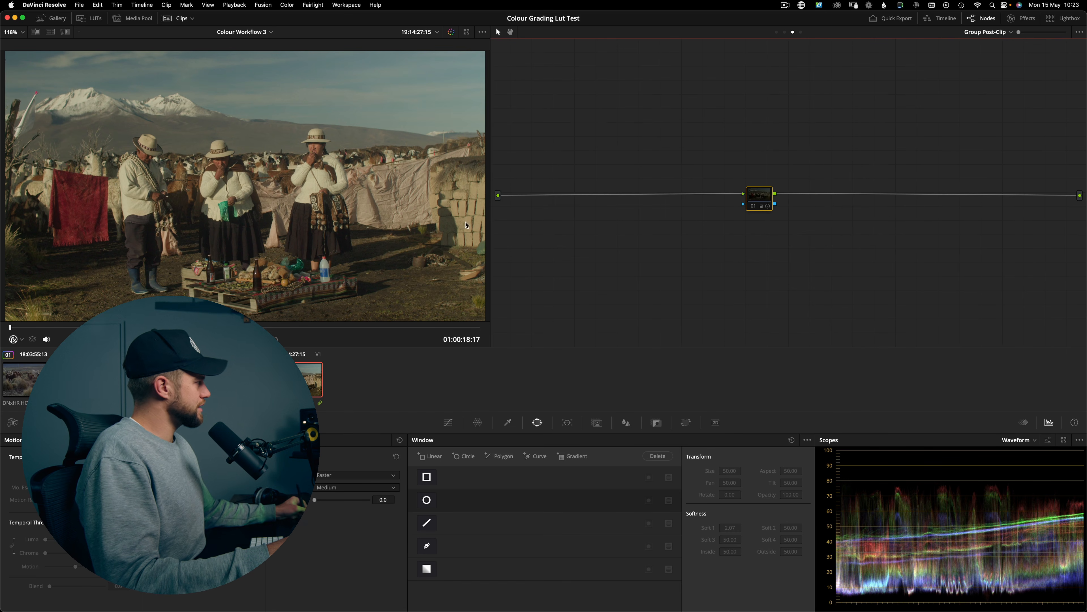
Enable the Group Post-Clip node to demonstrate its grade on the group, and view the Timeline node graph.
left_click_drag(775, 194, 775, 193)
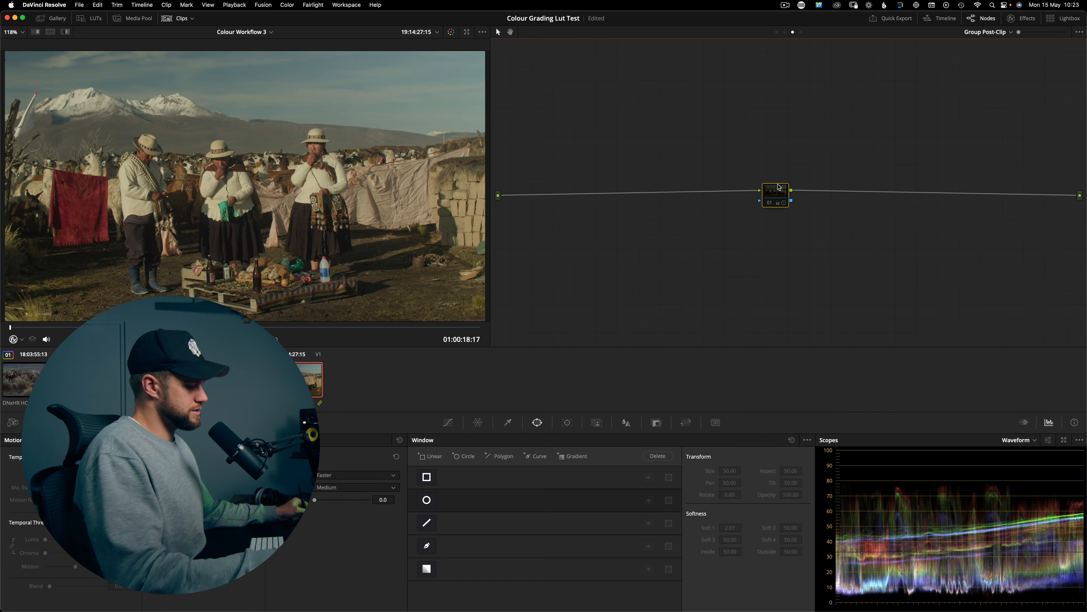
key("super+d")
left_click(801, 32)
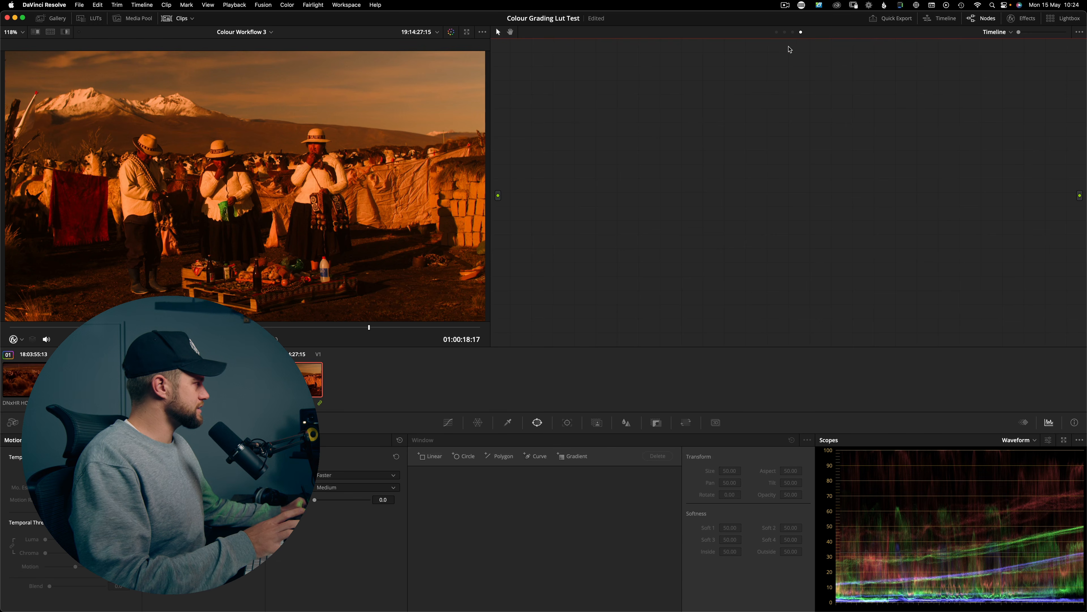
Return to the Group Post-Clip graph and delete its graded node.
left_click(794, 33)
left_click_drag(773, 194, 768, 196)
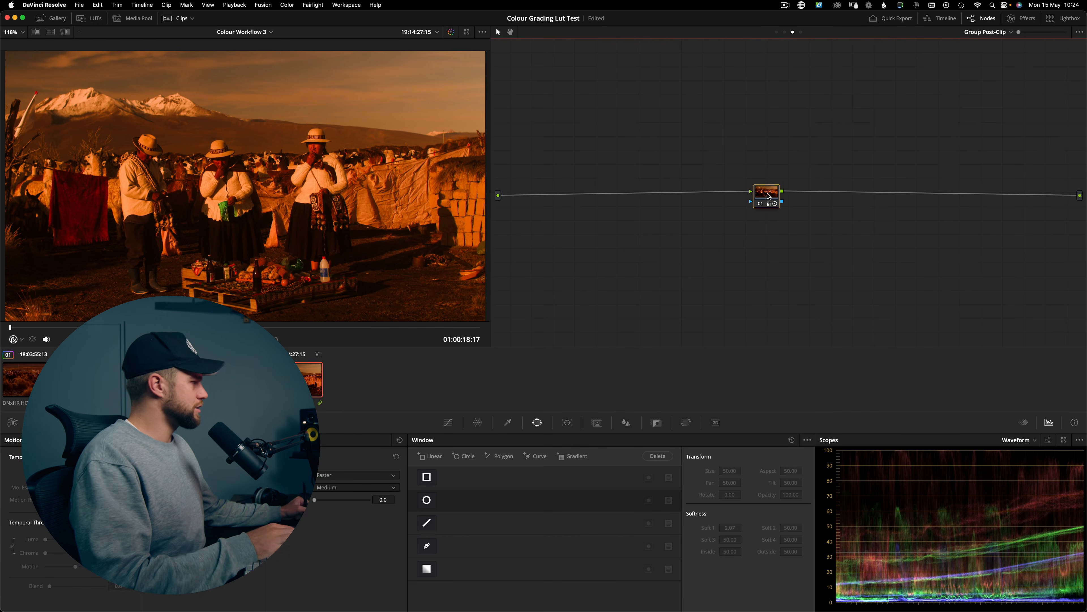
key("BackSpace")
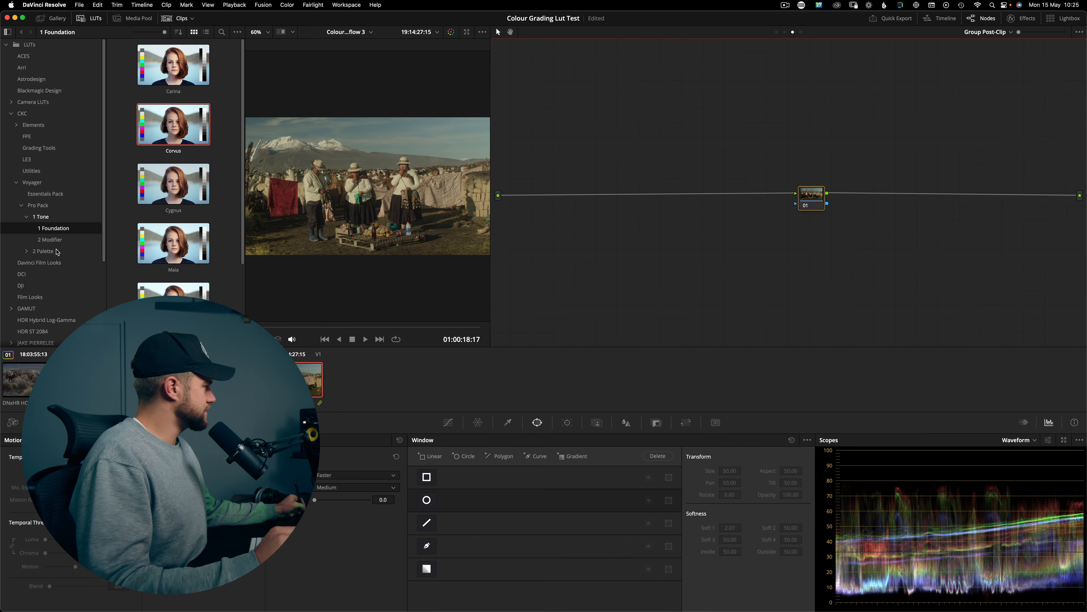
Apply the Cygnus LUT from Voyager Pro Pack's 1 Foundation folder to the Group Post-Clip node.
left_click_drag(173, 184, 809, 195)
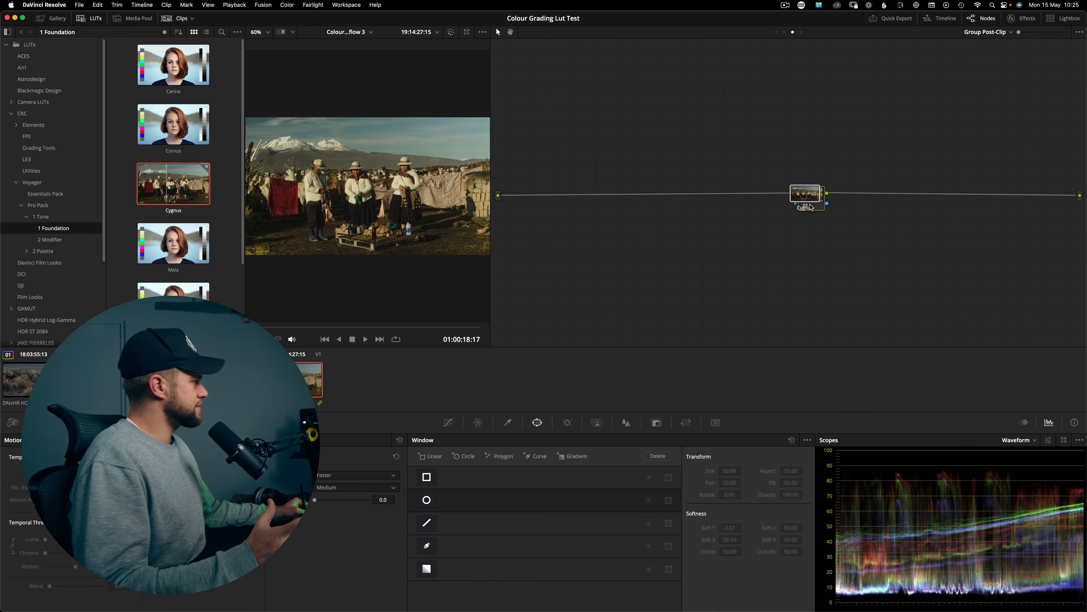
Add a second Group Post-Clip node before the Cygnus node and apply a LUT from 2 Palette's 1 Foundation folder.
left_click_drag(817, 194, 842, 196)
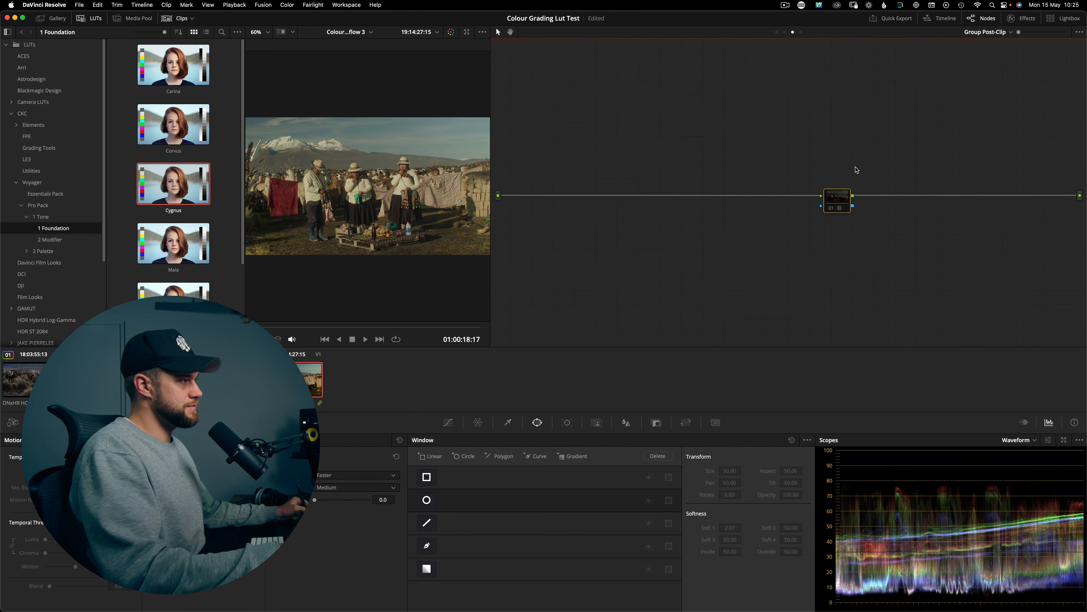
left_click(27, 251)
left_click(53, 262)
key("shift+s")
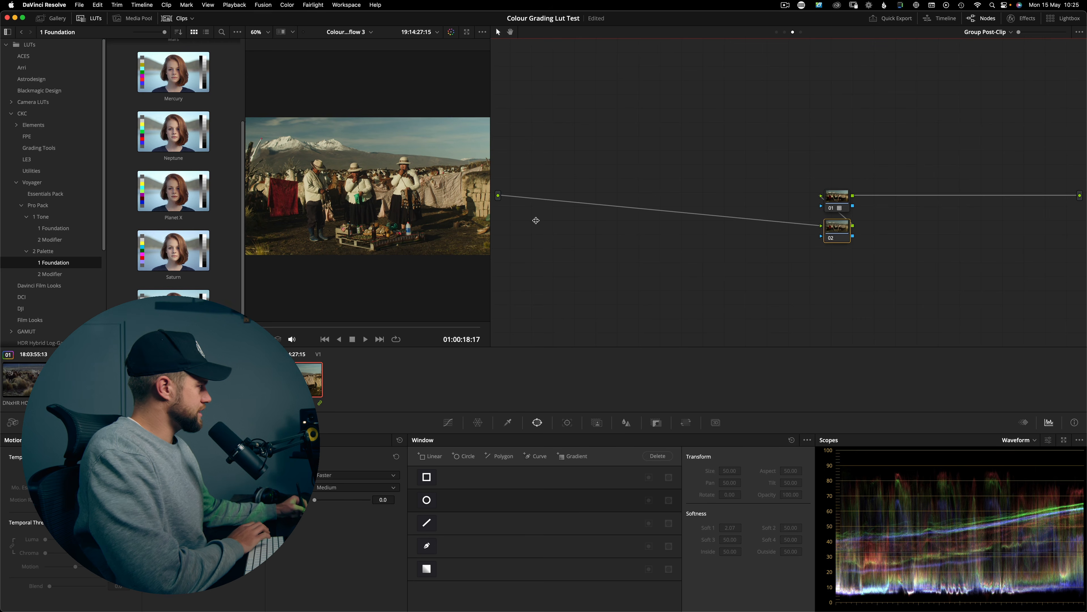
left_click_drag(834, 233, 767, 201)
left_click_drag(174, 296, 776, 202)
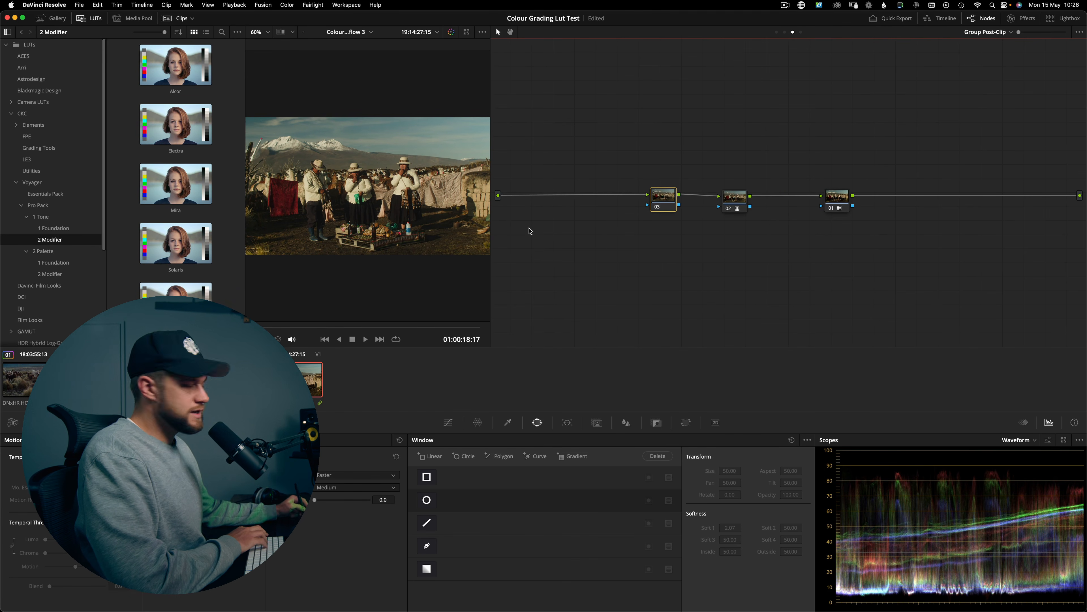
Apply a LUT from 1 Tone's 2 Modifier folder to a third node at the start of the Group Post-Clip chain.
left_click_drag(175, 291, 642, 195)
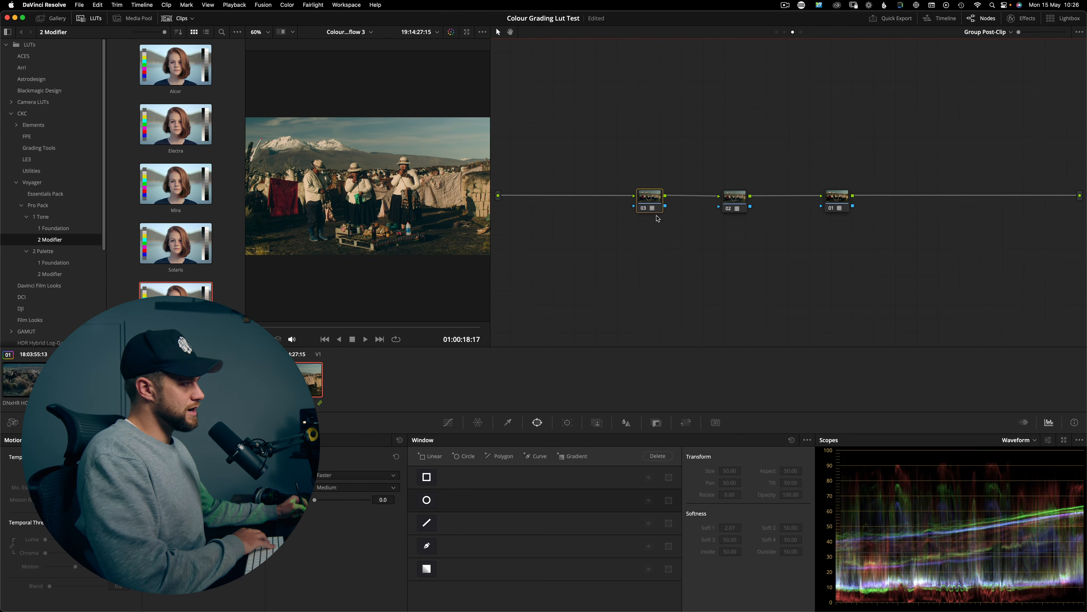
key("super+d")
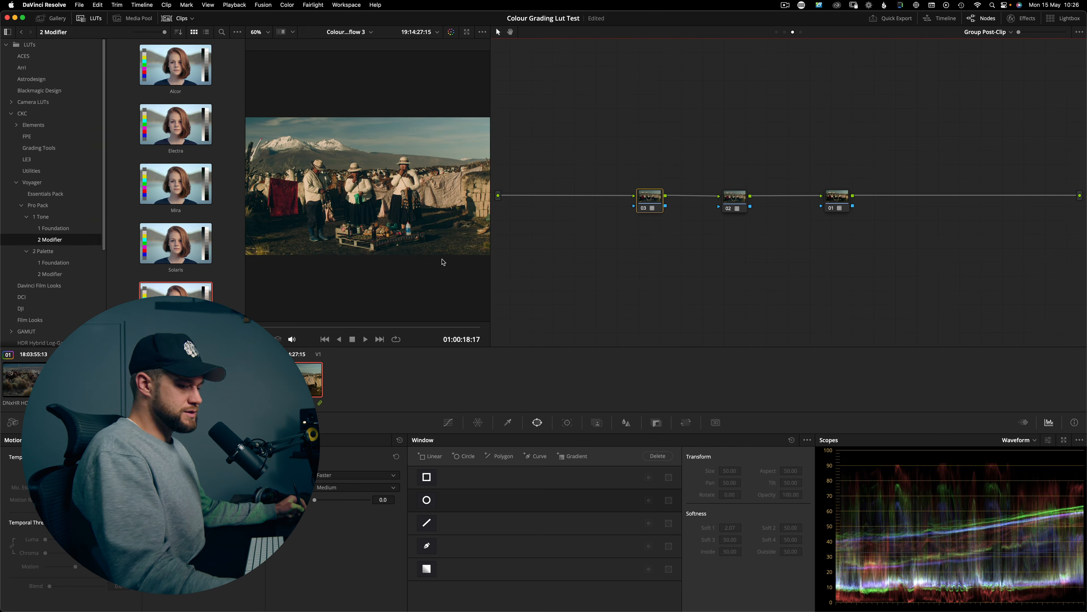
Select all three Group Post-Clip nodes and compare the full-screen image with them disabled and enabled.
key("alt+f")
left_click_drag(596, 138, 978, 261)
key("super+d")
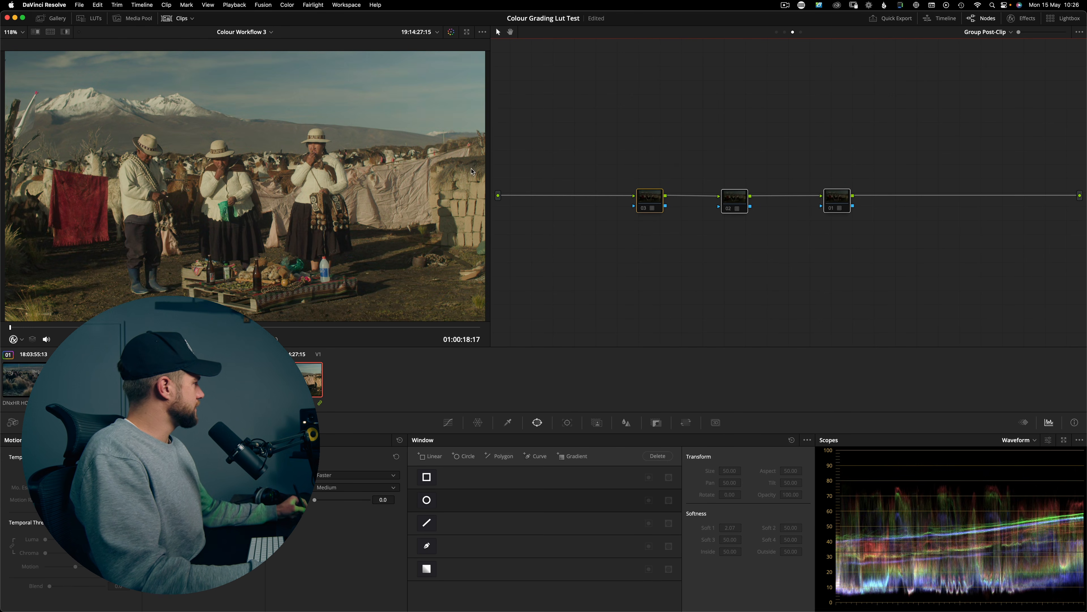
key("super+f")
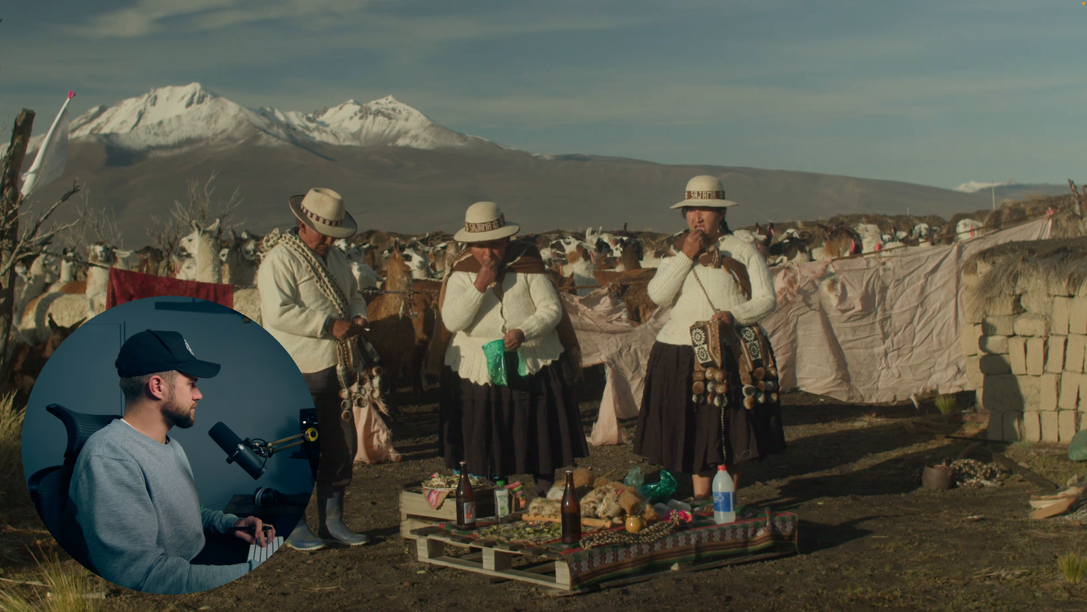
key("super+d")
key("super+d")
key("super+d")
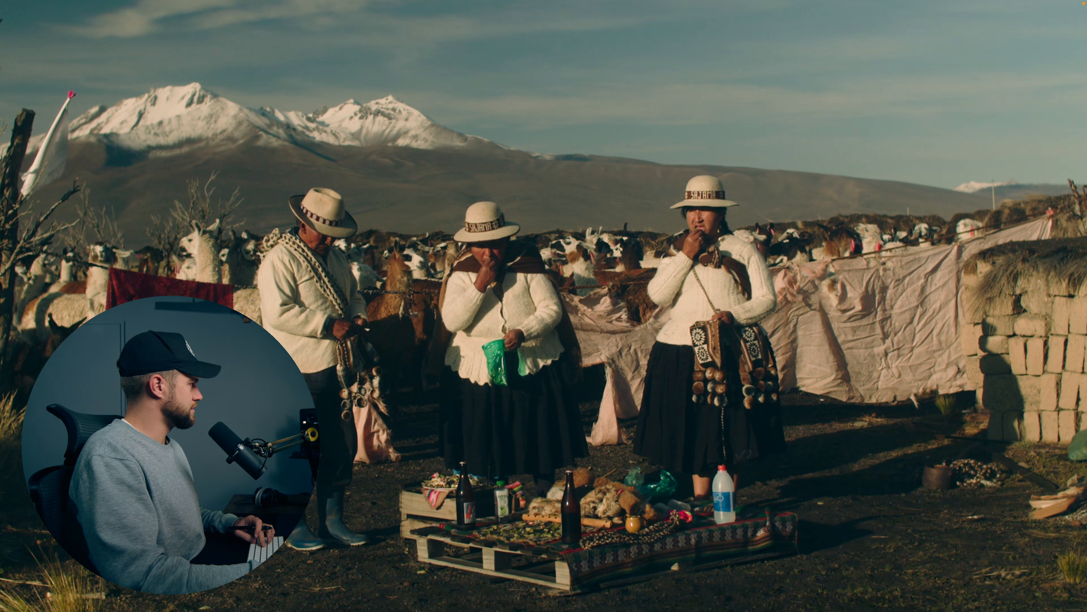
key("super+f")
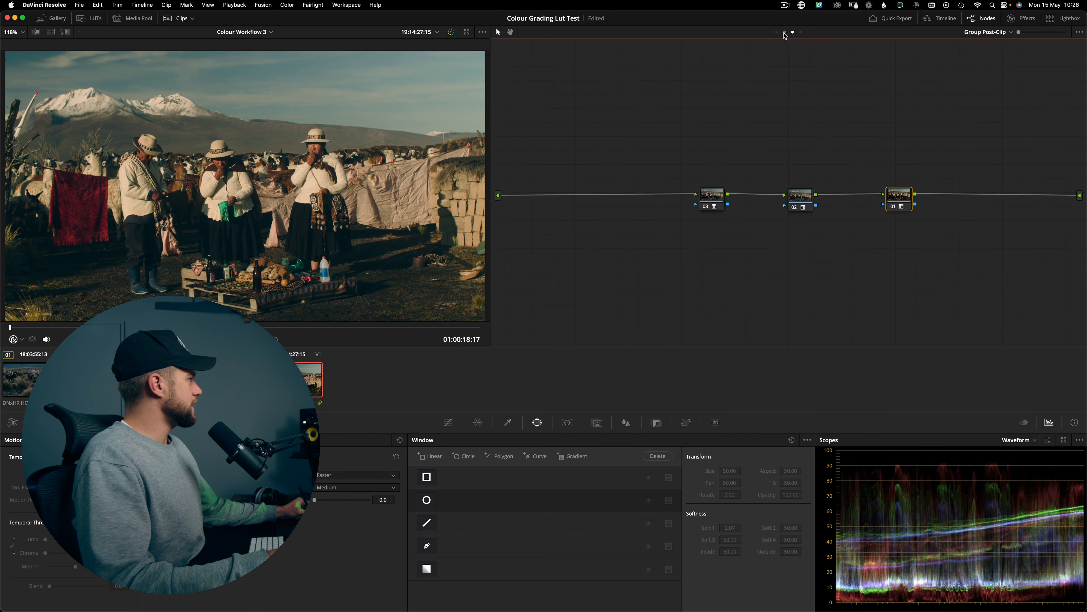
Return to the Clip node graph of clip 05 and examine the primary row from NR to SAT.
left_click(777, 32)
left_click(785, 33)
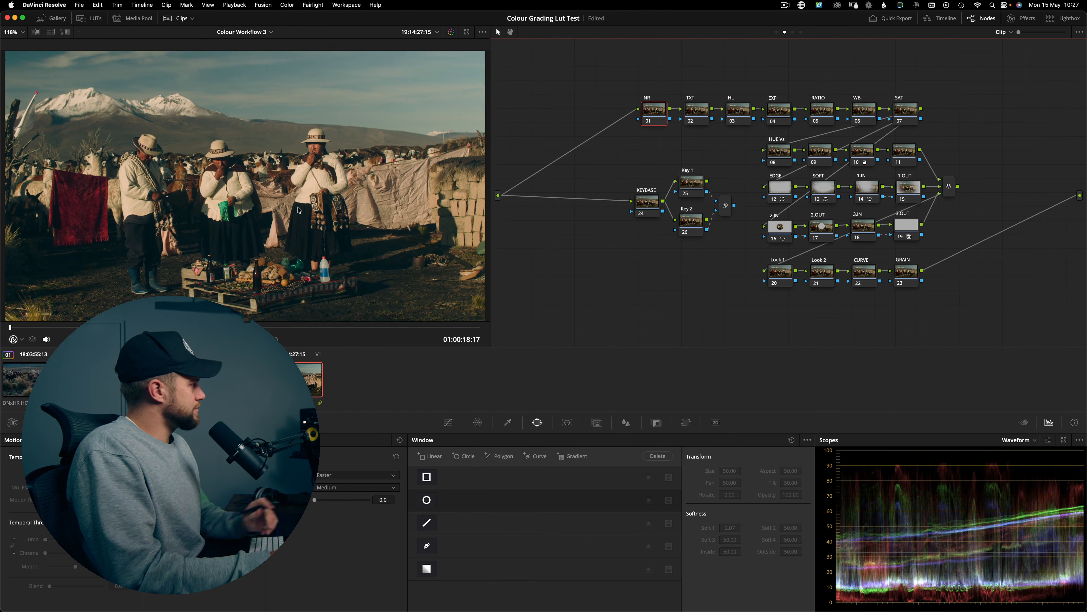
left_click_drag(565, 66, 1010, 143)
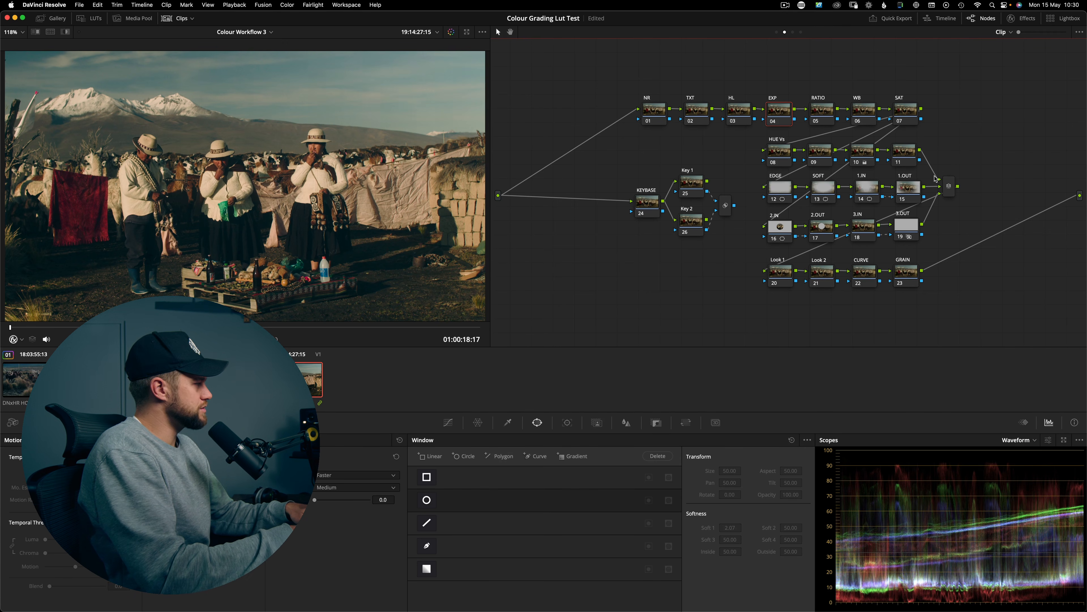
Undo the last adjustments on the EXP node, set its gamma to Linear and check the setting.
key("super+z")
key("super+z")
key("super+z")
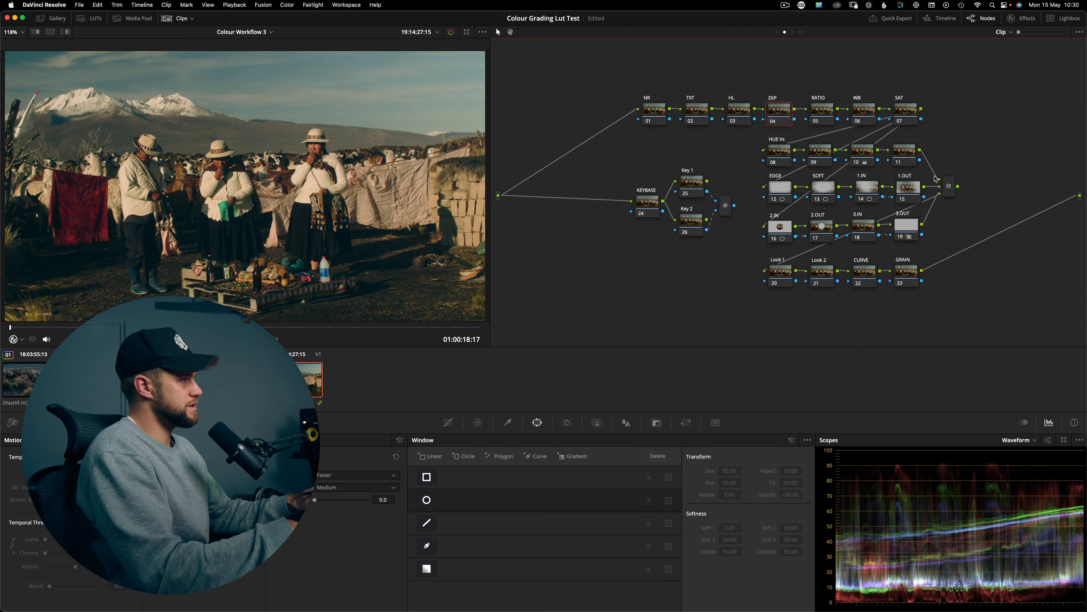
right_click(782, 116)
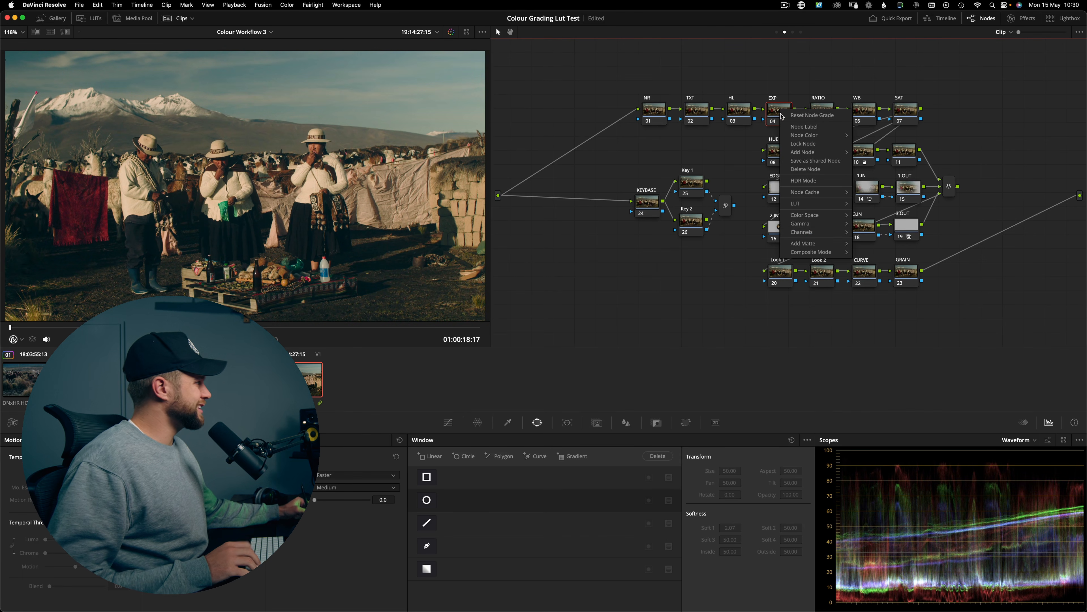
mouse_move(800, 225)
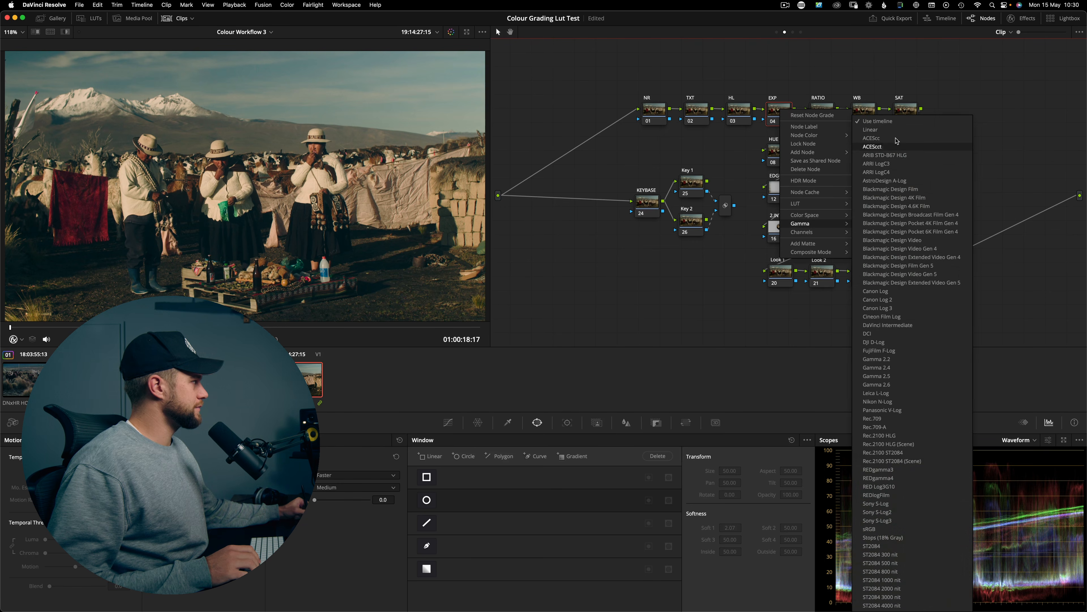
left_click(868, 129)
right_click(773, 111)
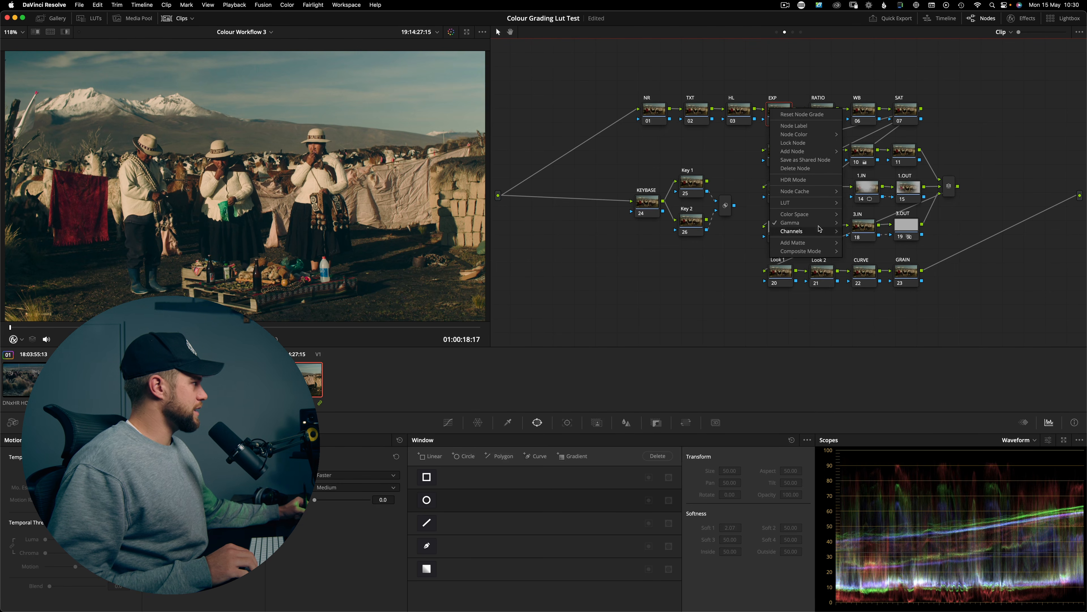
mouse_move(799, 224)
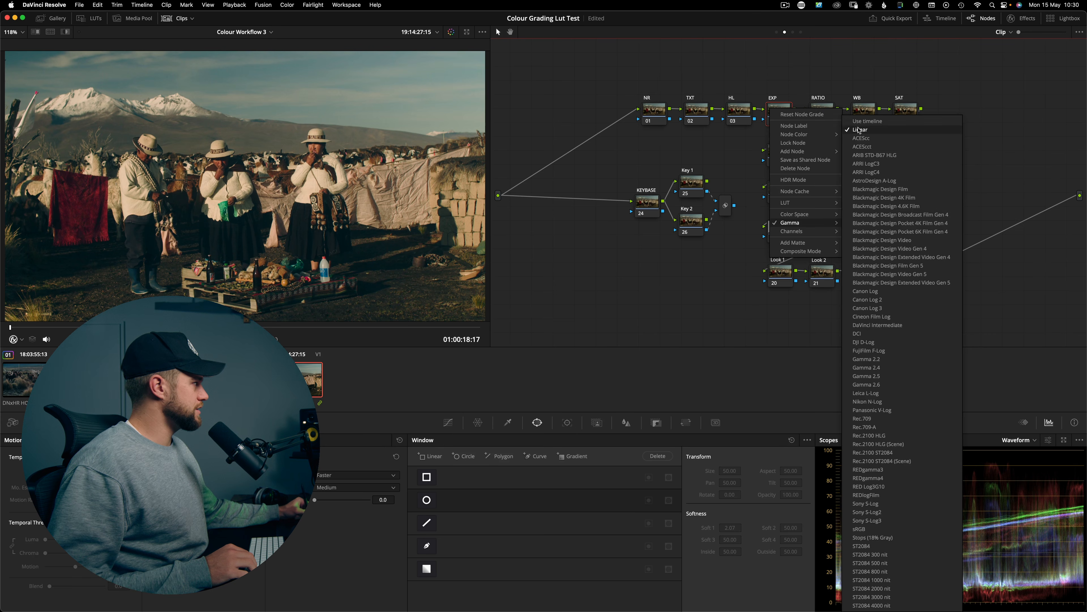
left_click(788, 80)
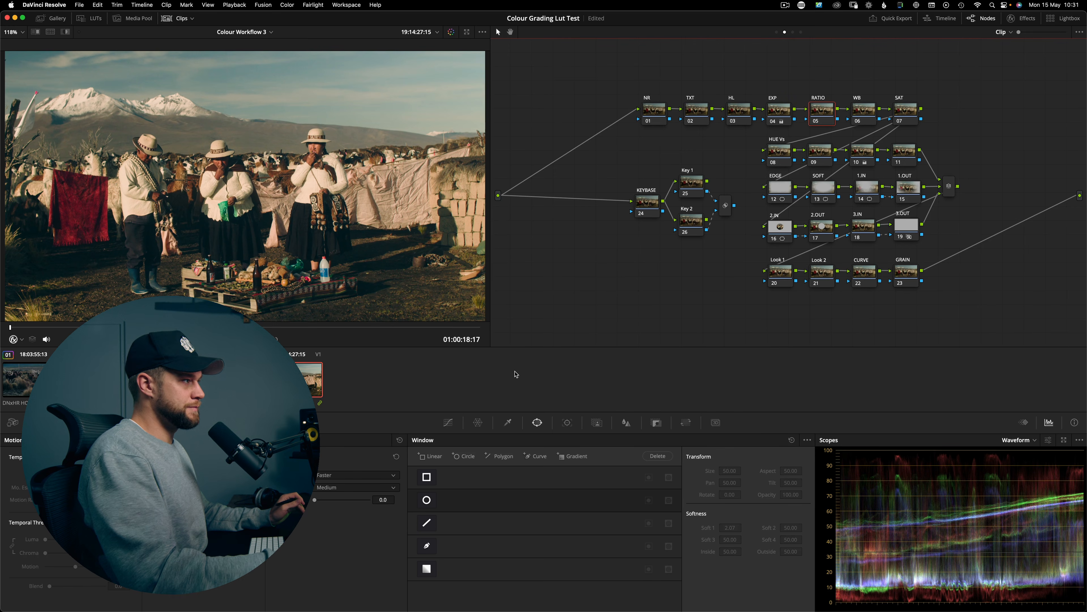
Move to clip 01, play it briefly and compare it with the reference shot of the three people in a wipe.
key("Up")
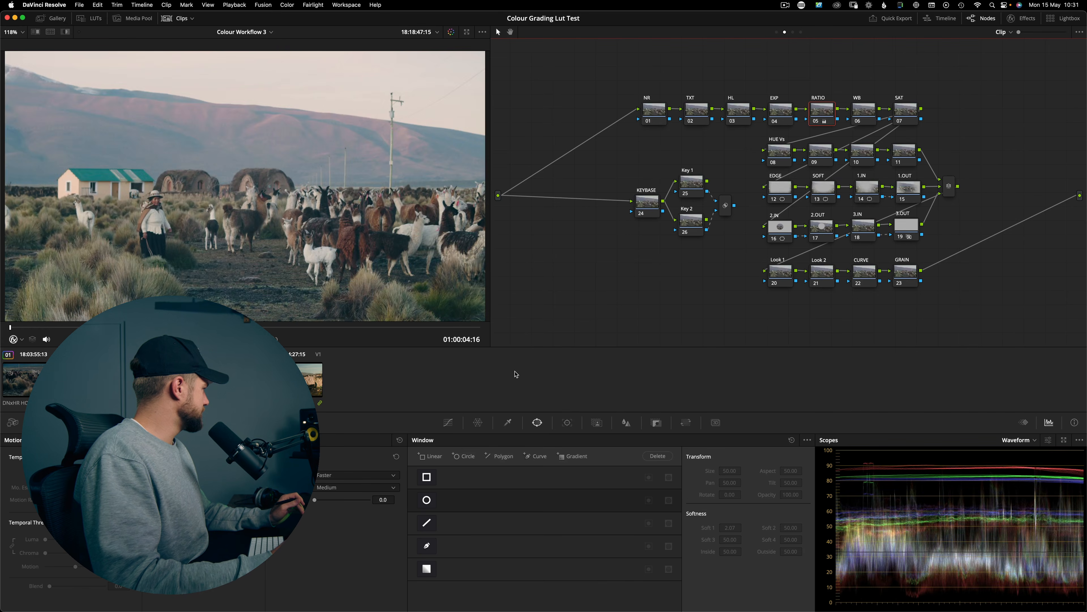
key("space")
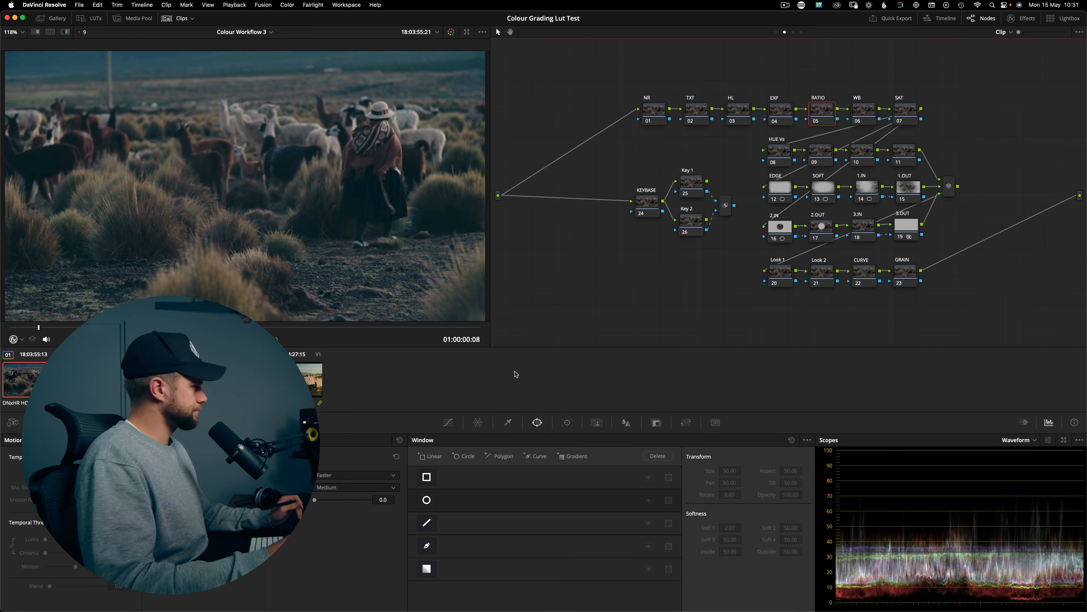
key("space")
key("super+w")
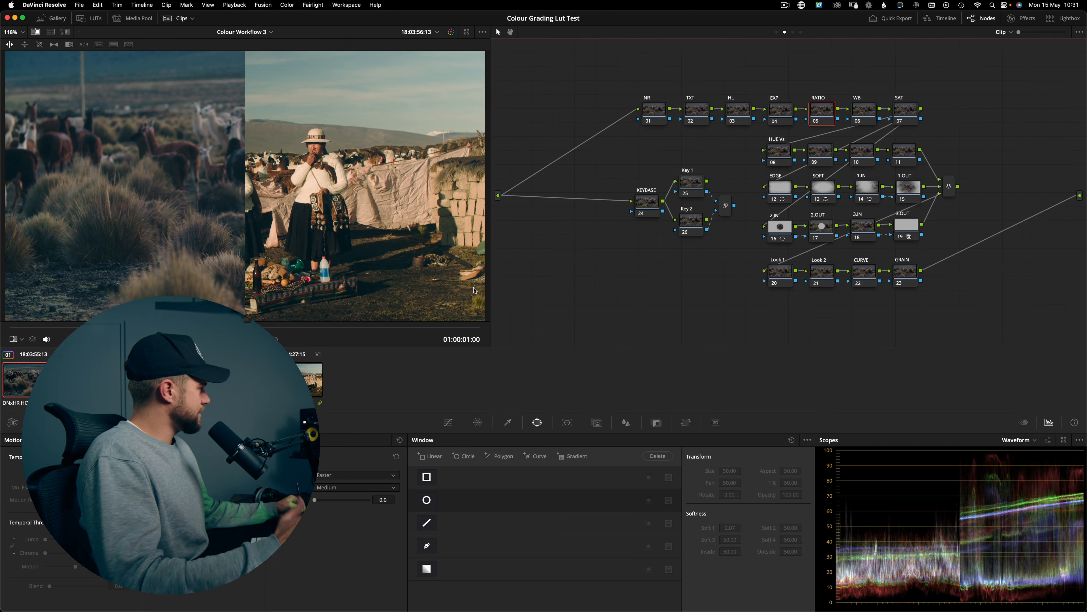
Try raising clip 01's exposure on the EXP node against the reference wipe, and undo the last exposure change.
left_click_drag(774, 118, 773, 118)
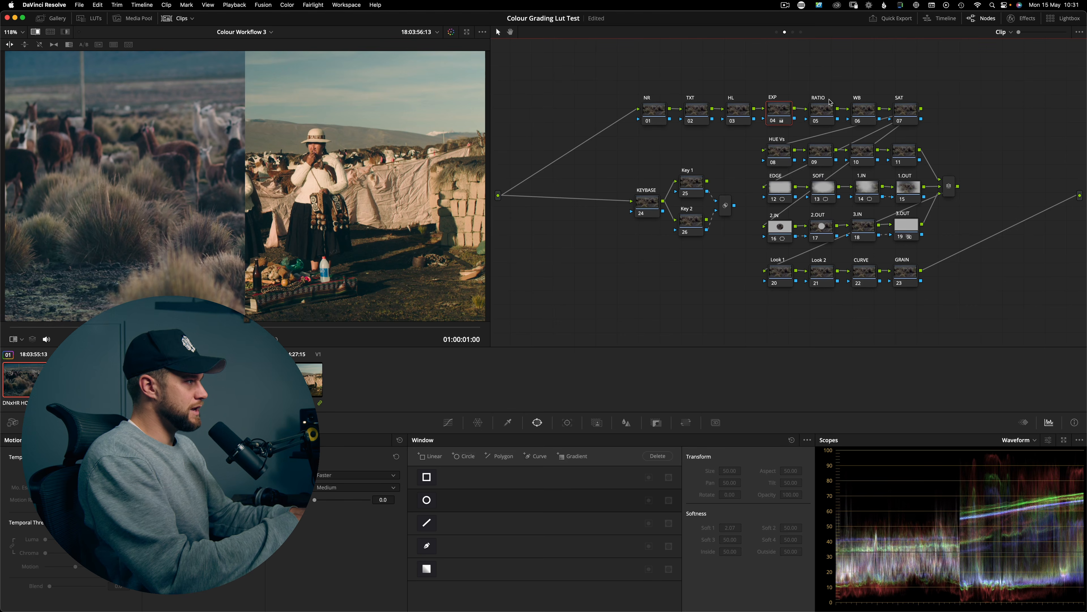
key("super+w")
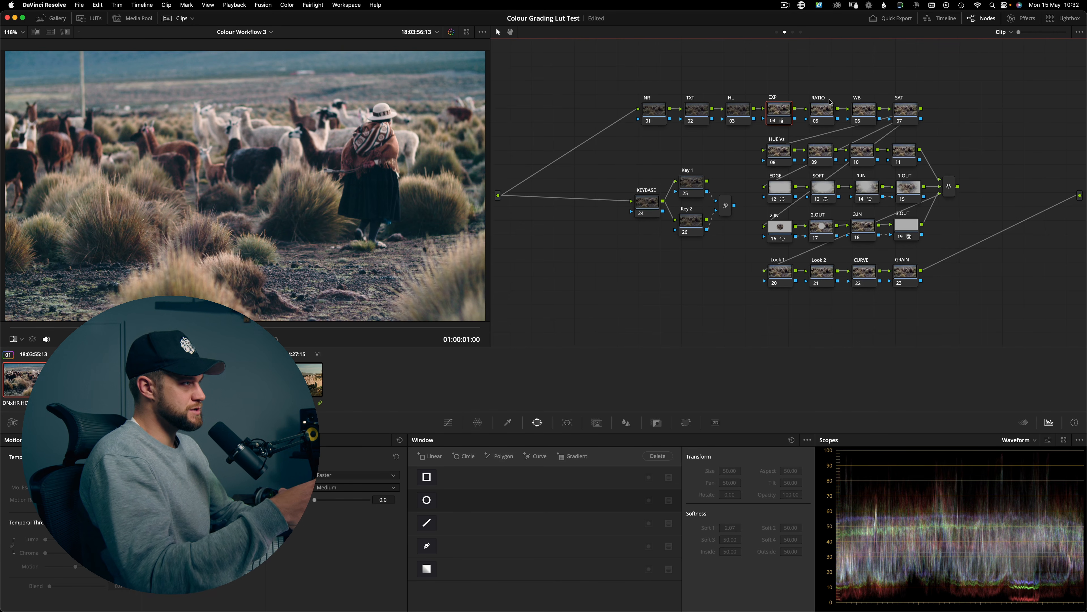
key("super+z")
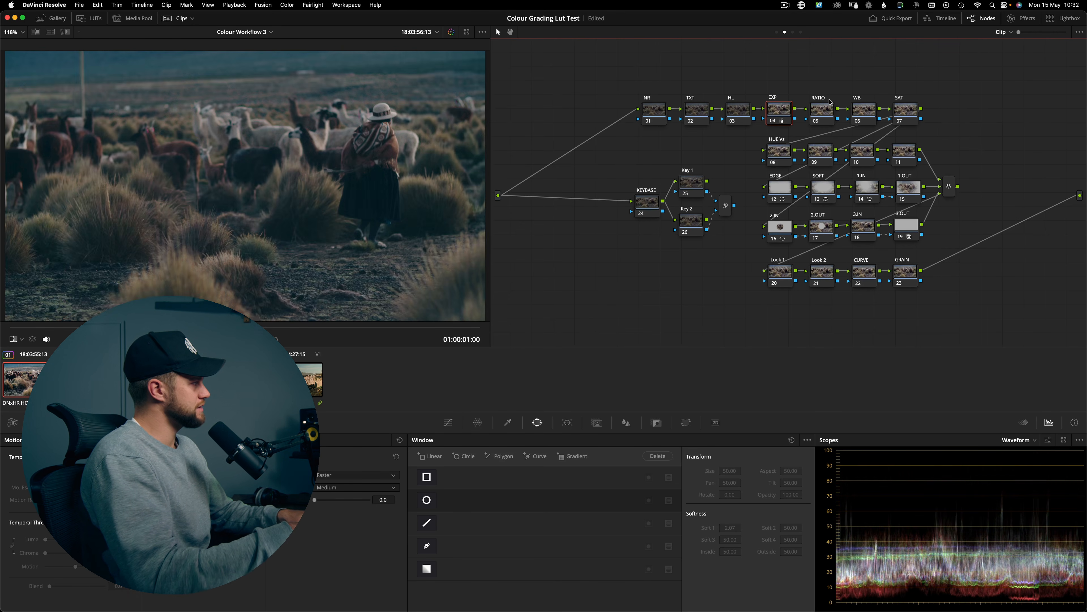
Adjust clip 01's contrast on the RATIO node and brighten its exposure on the EXP node, comparing with EXP disabled.
left_click(830, 103)
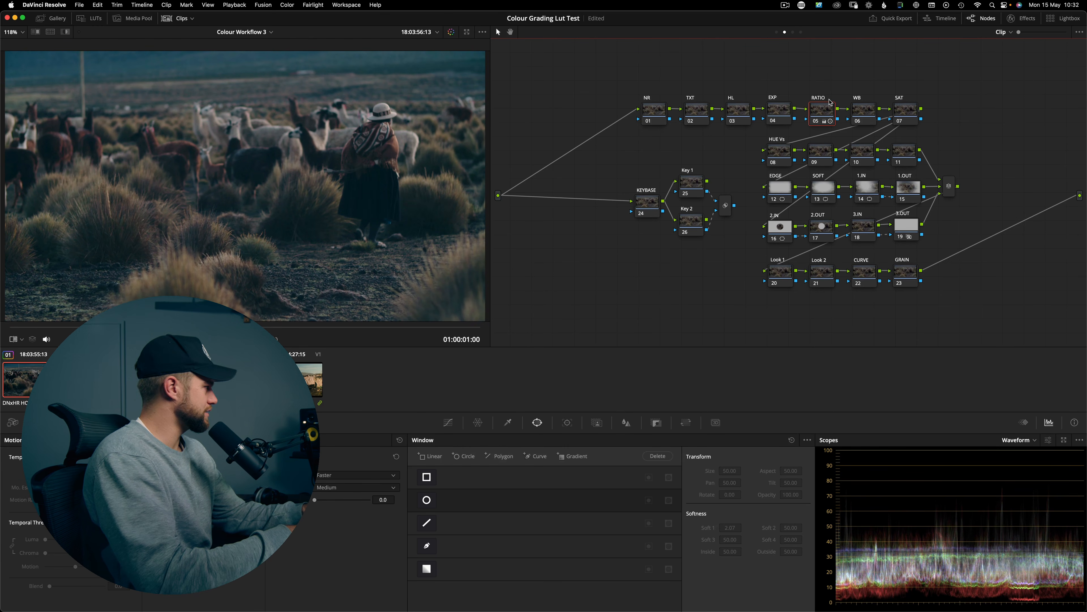
key("shift+semicolon")
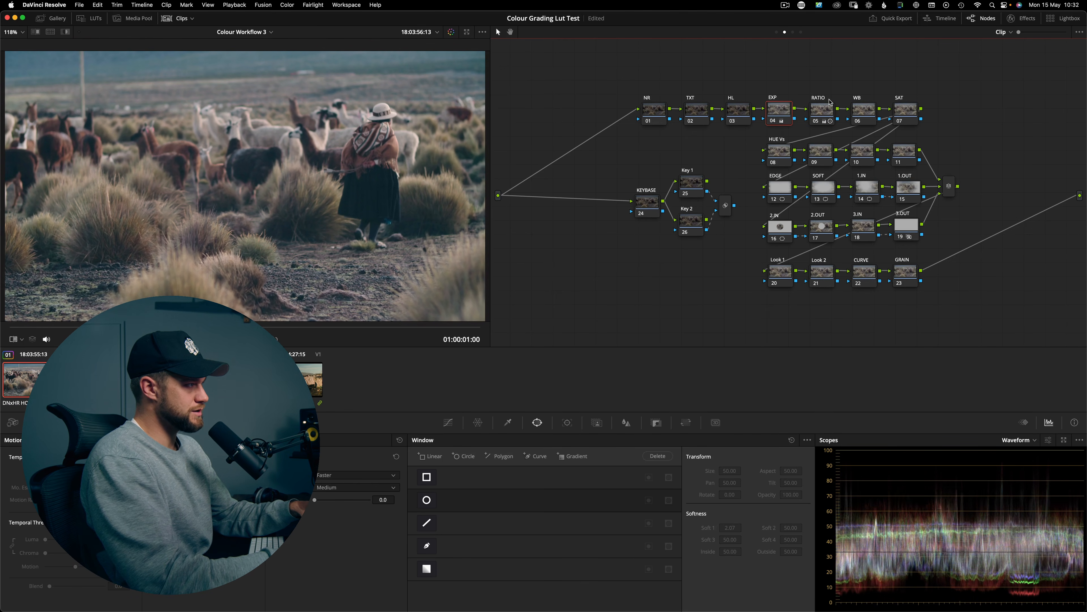
key("super+d")
key("super+d")
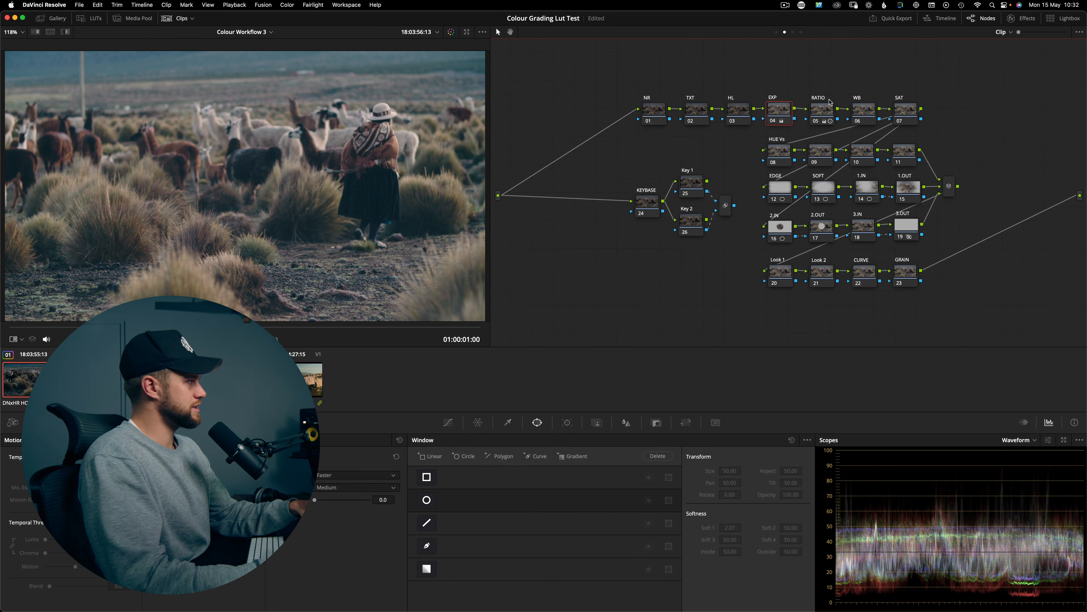
Compare clip 01 with the RATIO node disabled and enabled.
key("shift+apostrophe")
key("super+d")
key("super+d")
key("super+d")
key("super+d")
key("shift+semicolon")
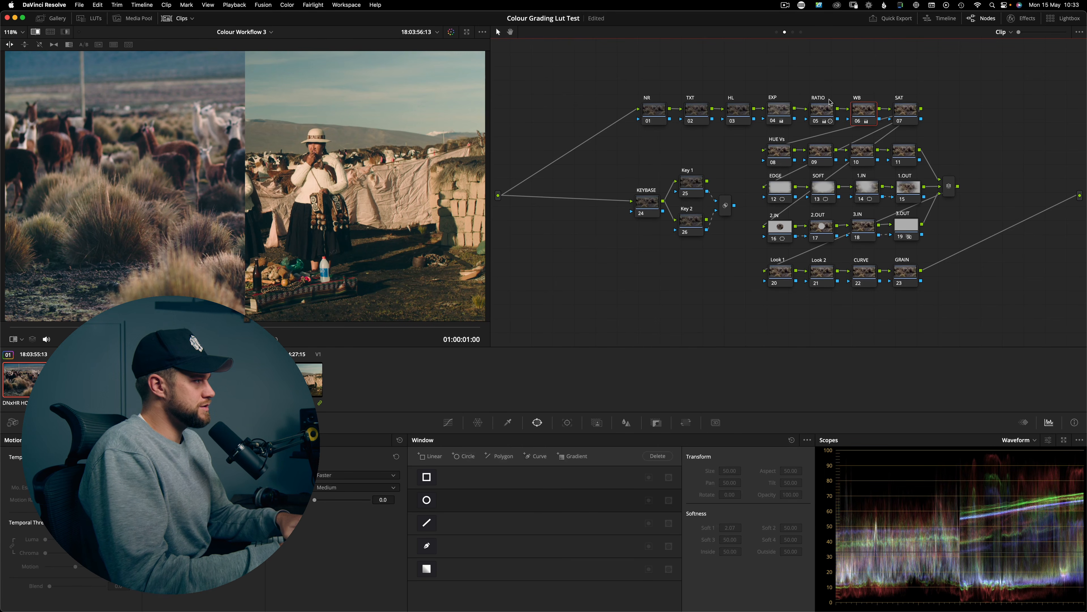
Warm clip 01's white balance on the WB node to match the reference wipe, and move on to the SAT node.
key("super+w")
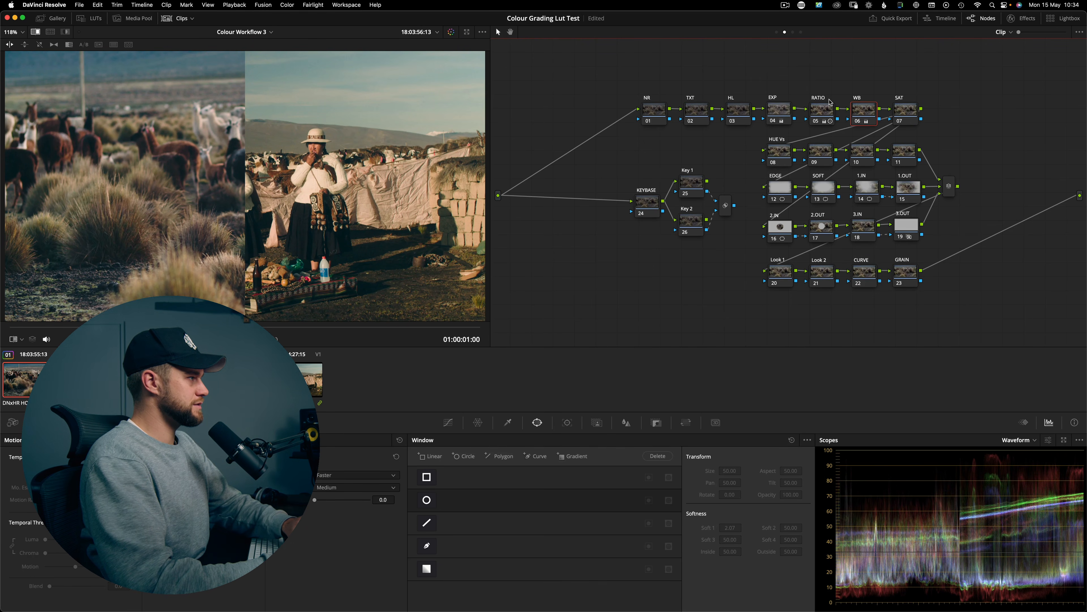
key("super+w")
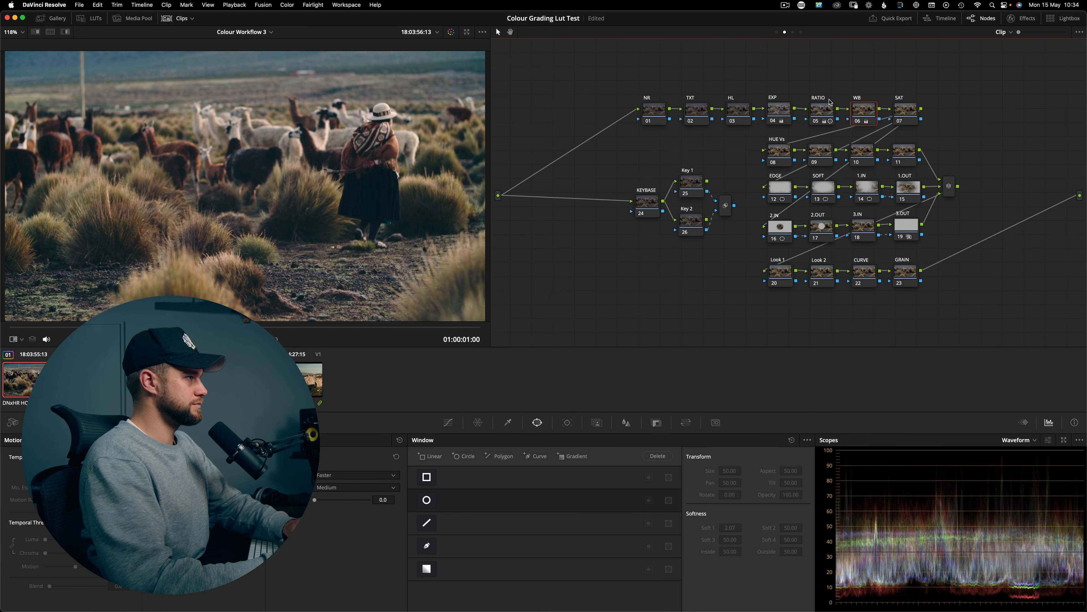
key("super+w")
key("super+w")
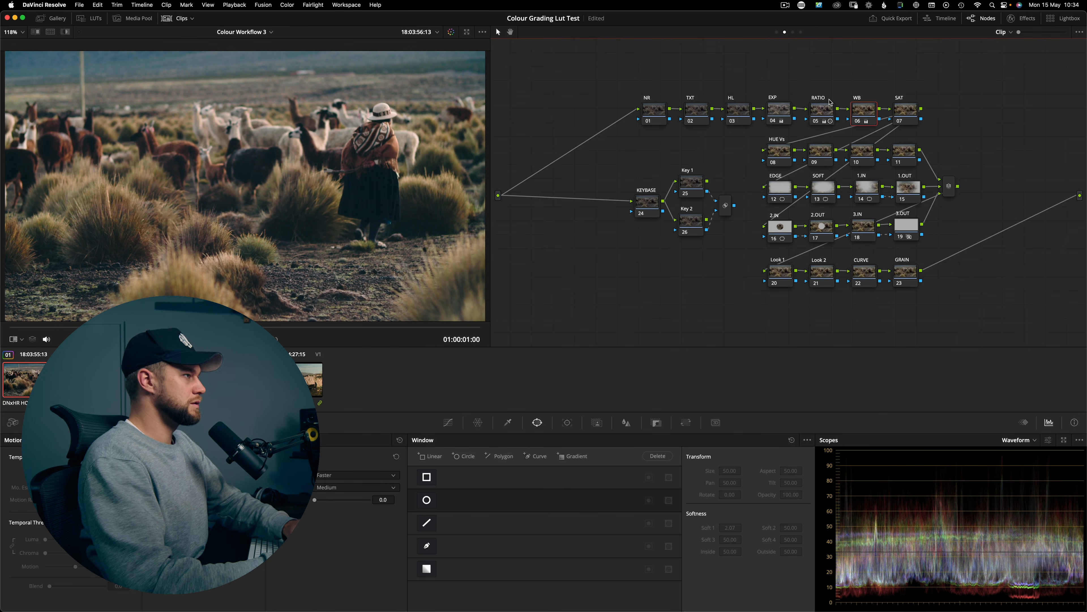
key("super+w")
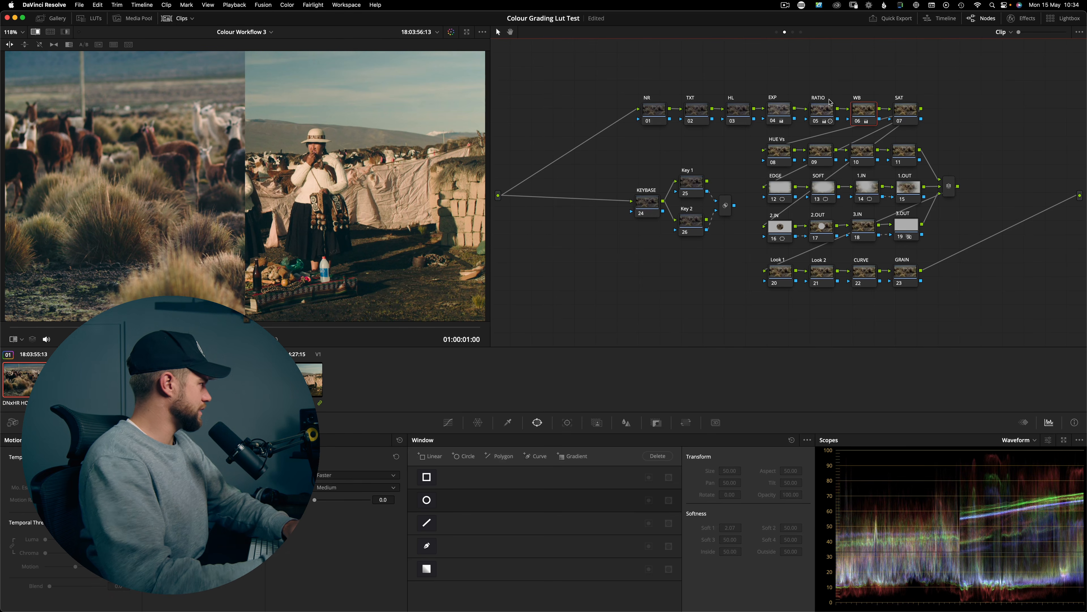
key("alt+shift+apostrophe")
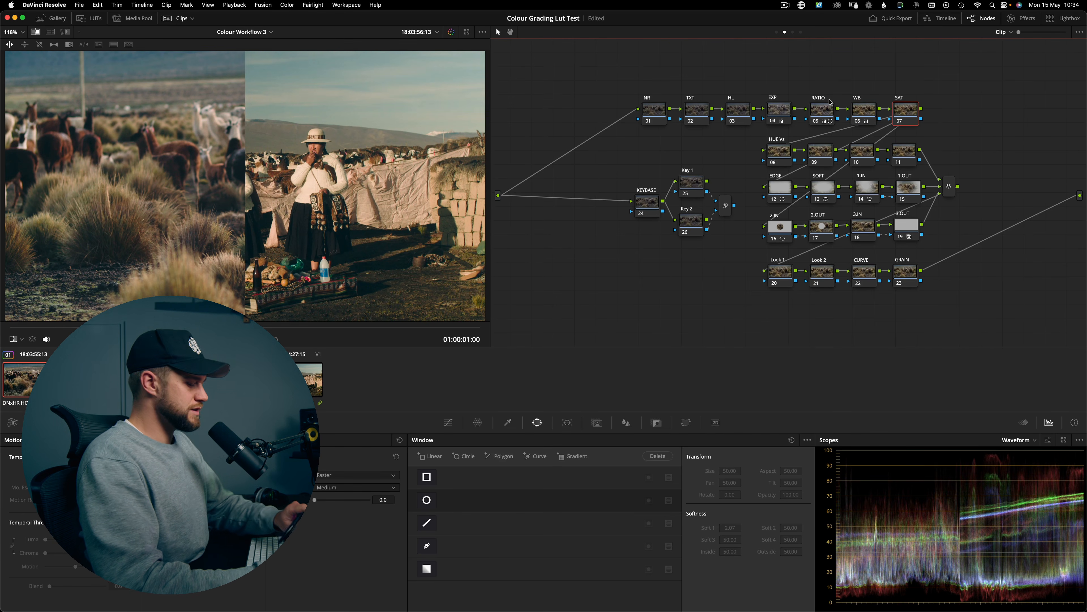
key("super+w")
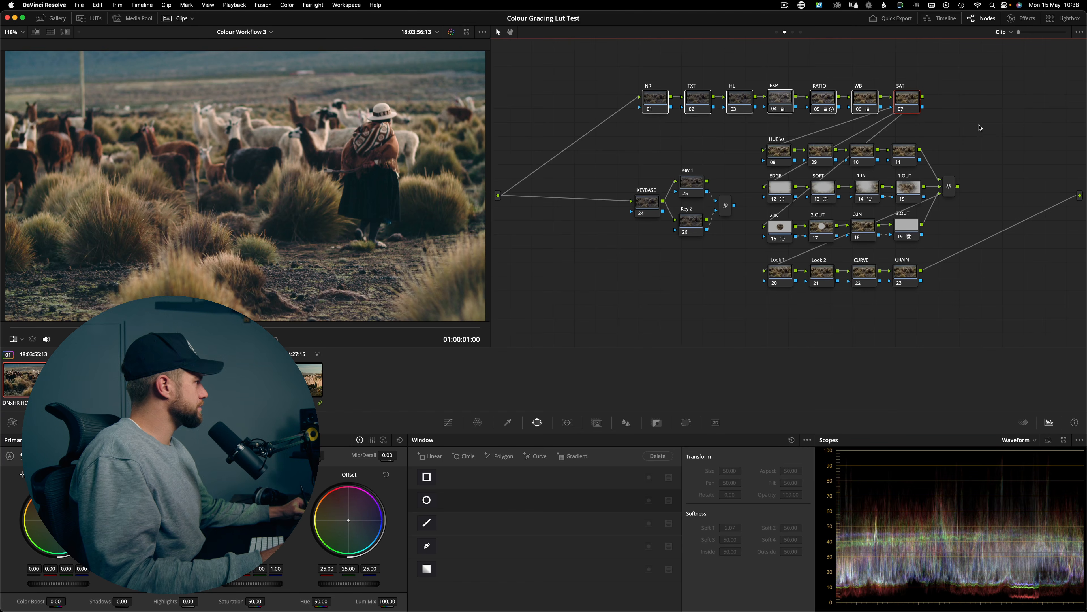
Examine the primary row from NR to SAT and the secondary nodes from HUE Vs to 3.OUT.
left_click_drag(622, 69, 959, 138)
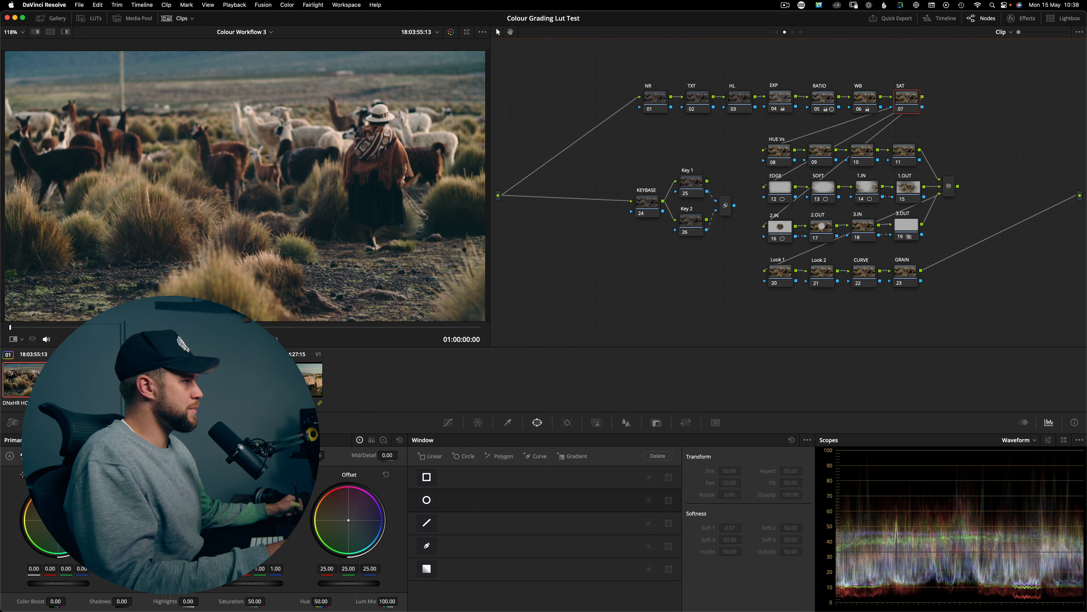
left_click_drag(737, 126, 971, 258)
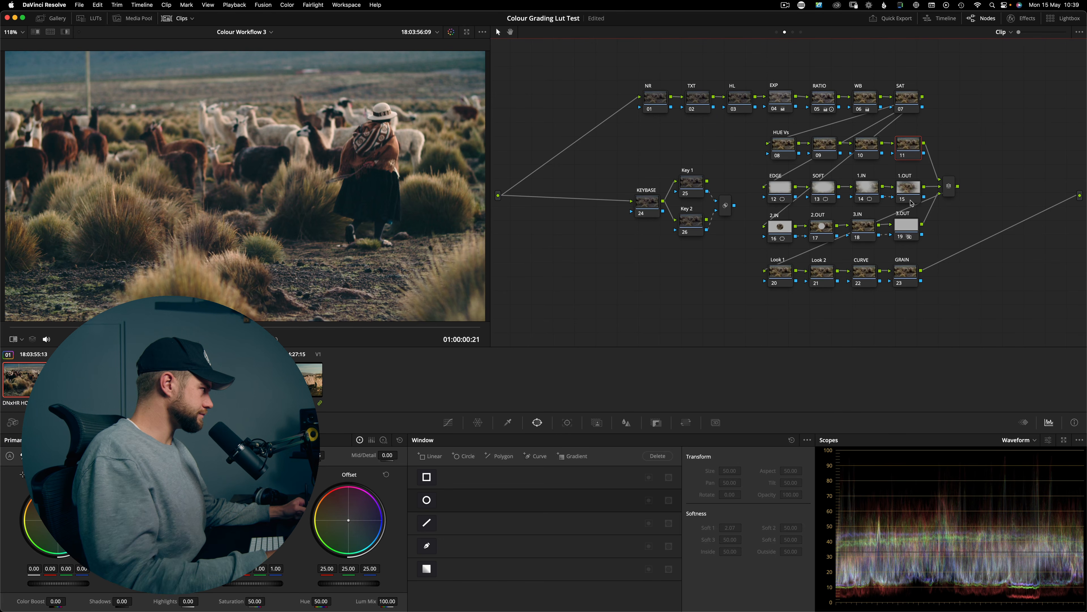
Examine the preset power windows on the EDGE, SOFT, 1.IN and 2.IN nodes, using the highlight view and the neighbouring clip for comparison.
key("alt+shift+apostrophe")
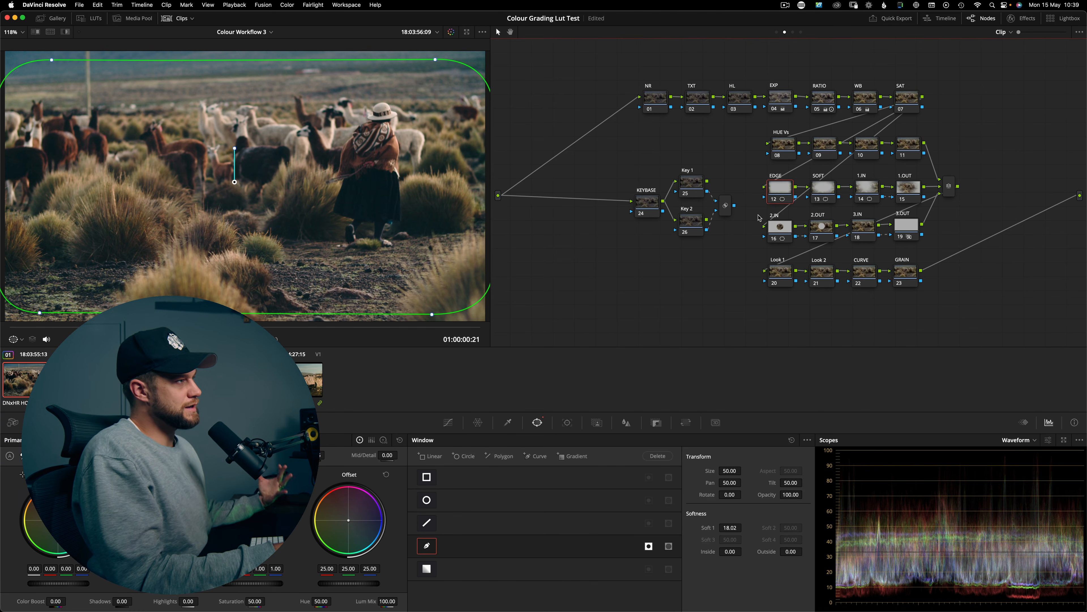
key("alt+shift+apostrophe")
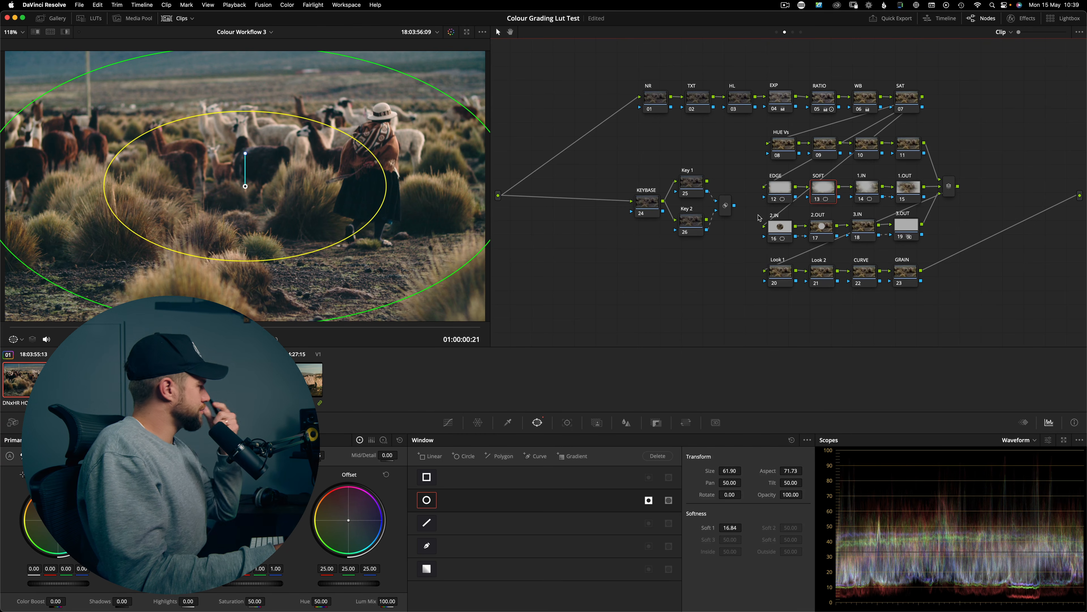
key("alt+shift+apostrophe")
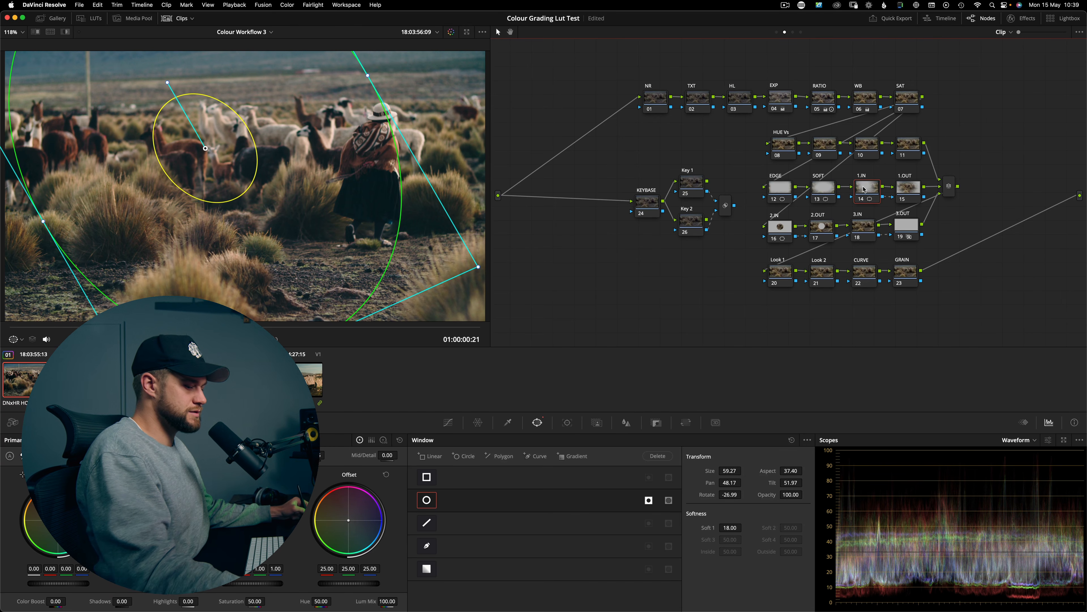
key("shift+h")
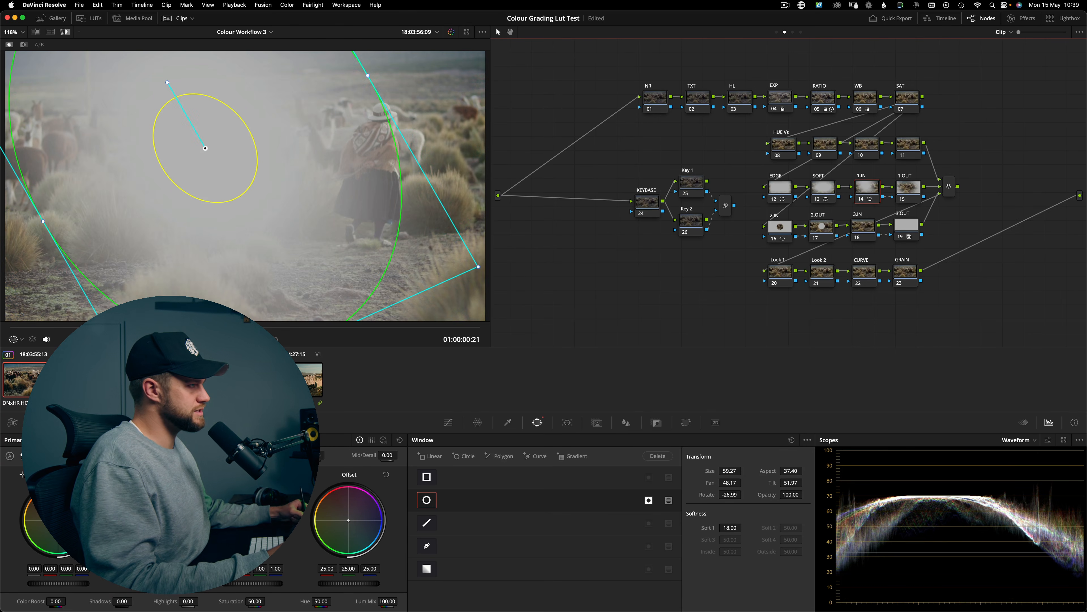
key("Down")
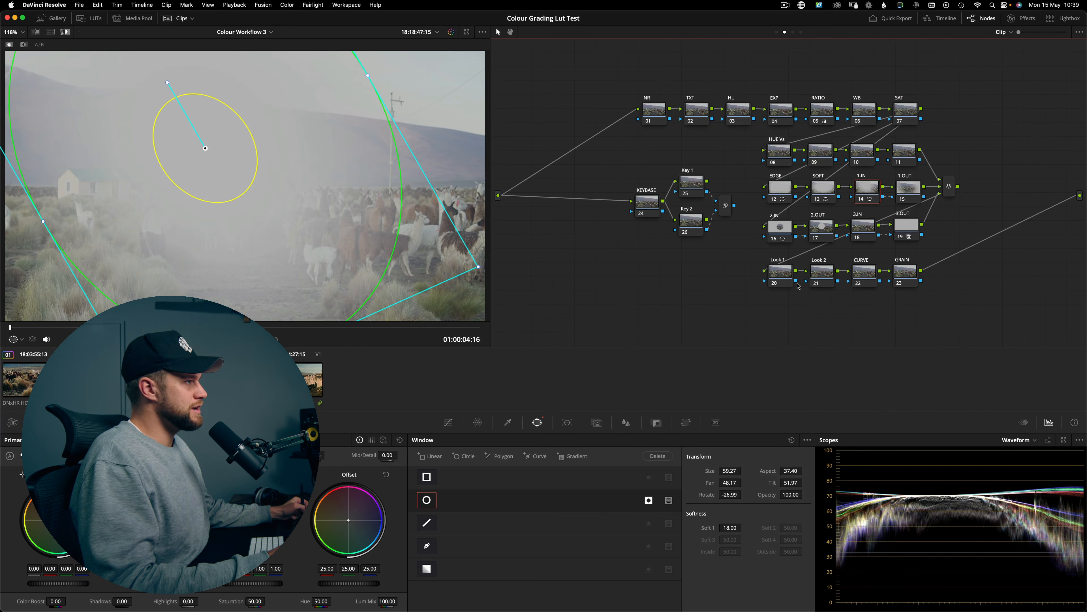
key("Up")
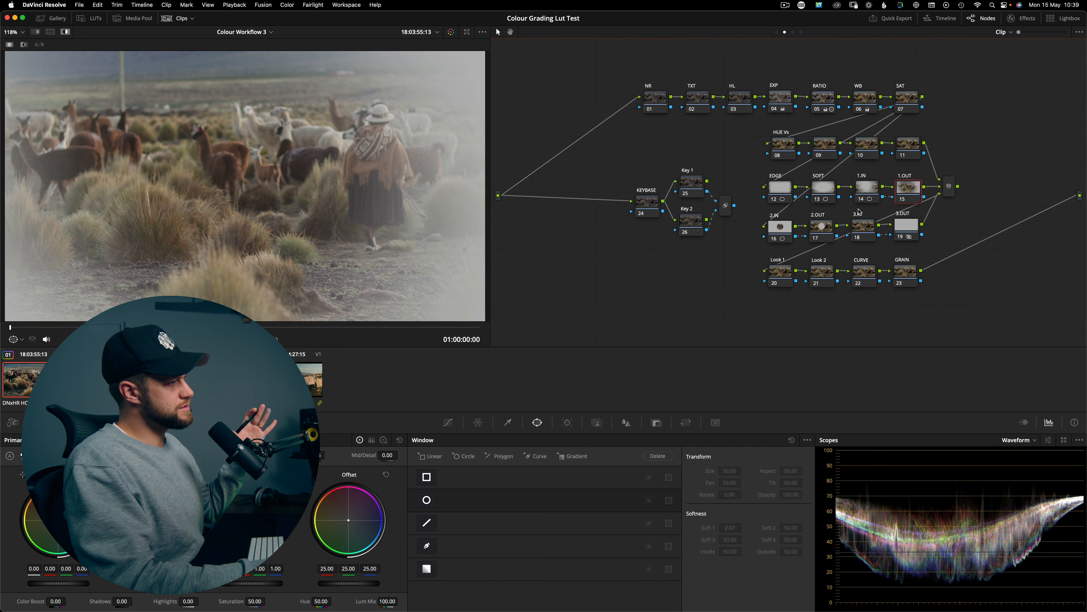
left_click(865, 189)
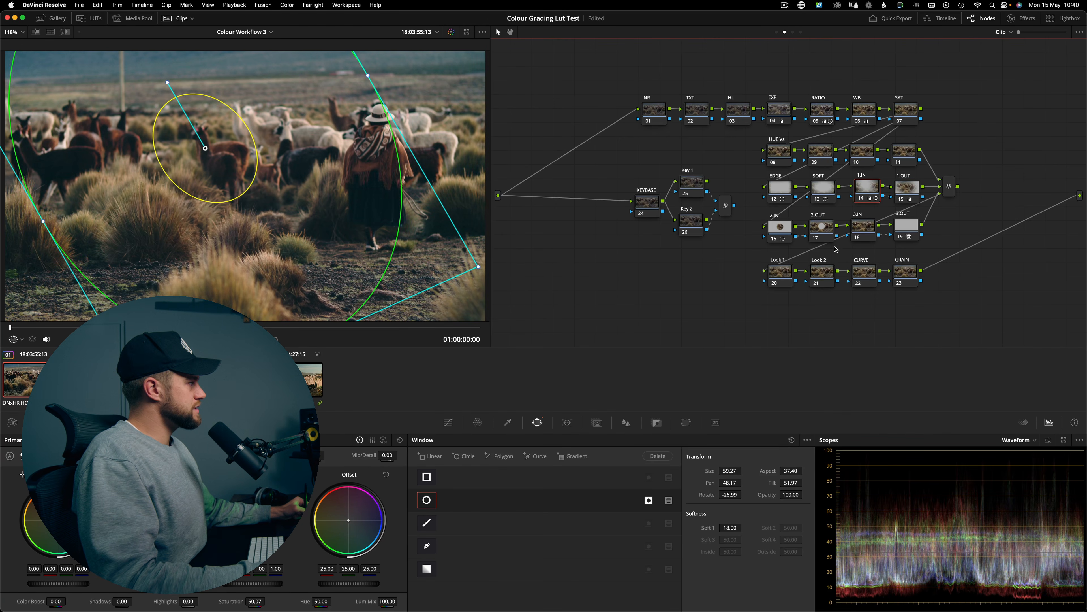
left_click_drag(960, 249, 756, 213)
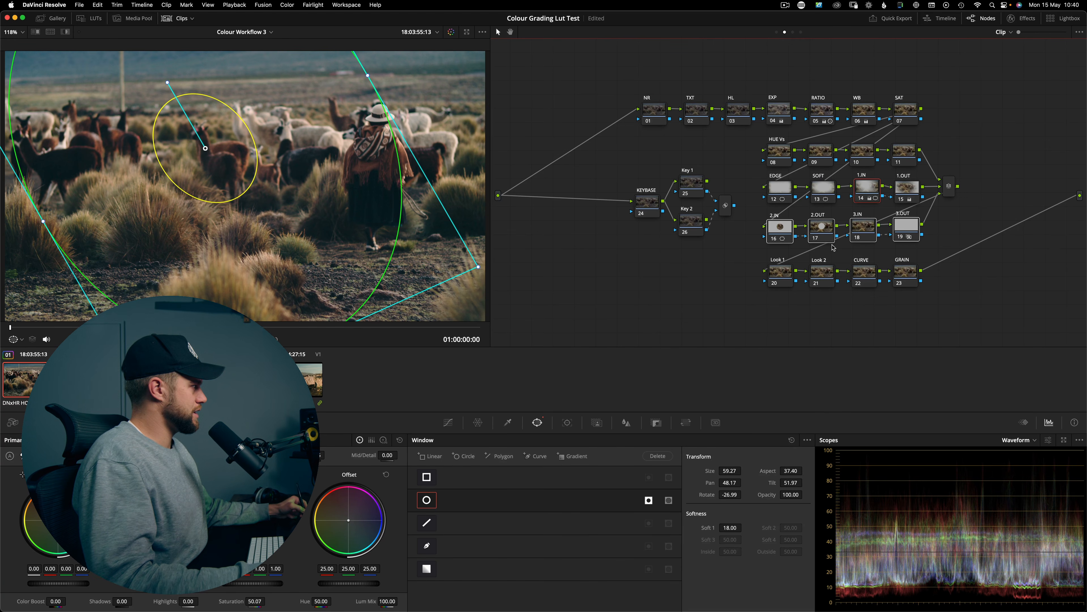
left_click(745, 244)
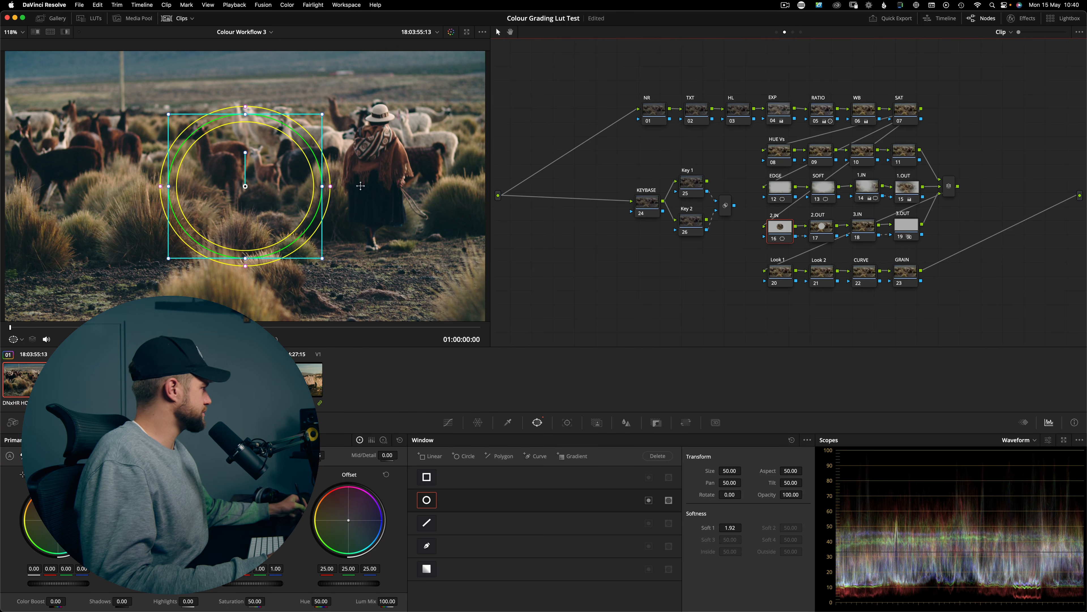
Try a gradient window on the 3.IN node, rotated to about -82 with softness about 11.6, and switch it off again.
left_click(875, 229)
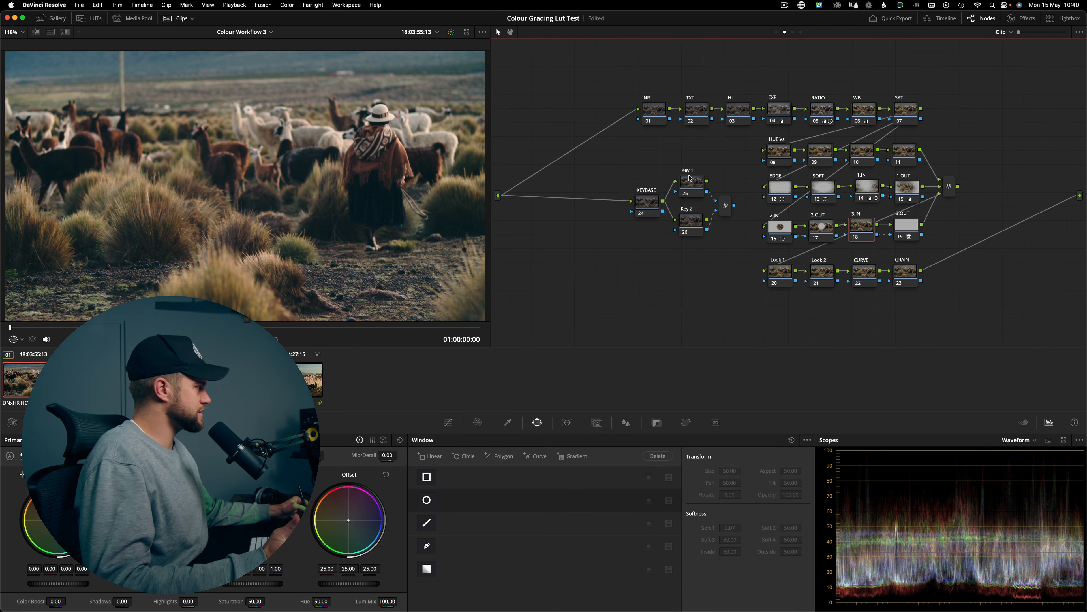
left_click(422, 569)
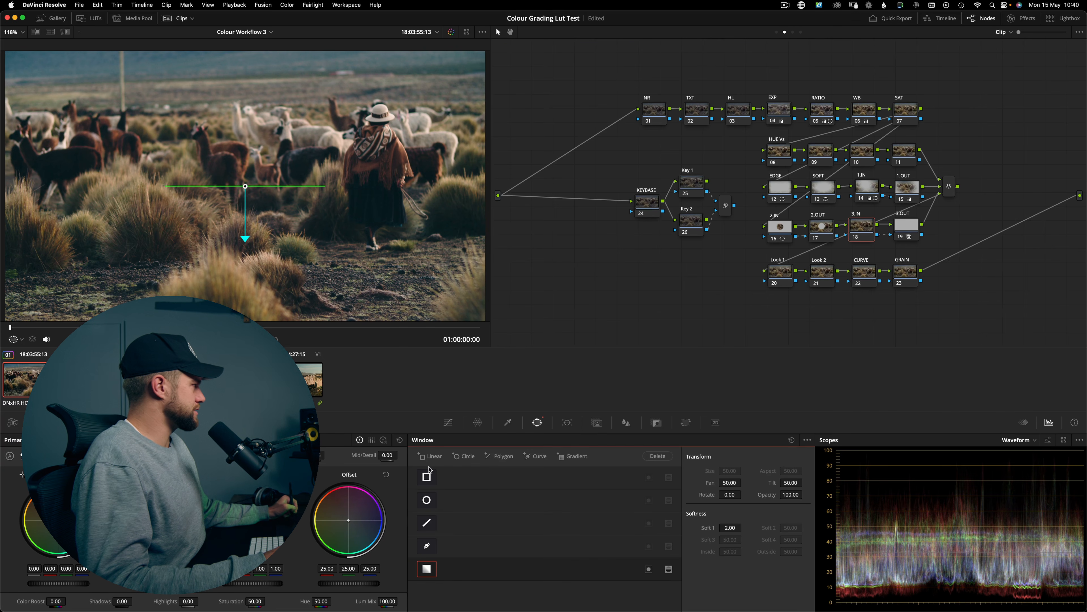
left_click_drag(246, 185, 196, 176)
key("shift+h")
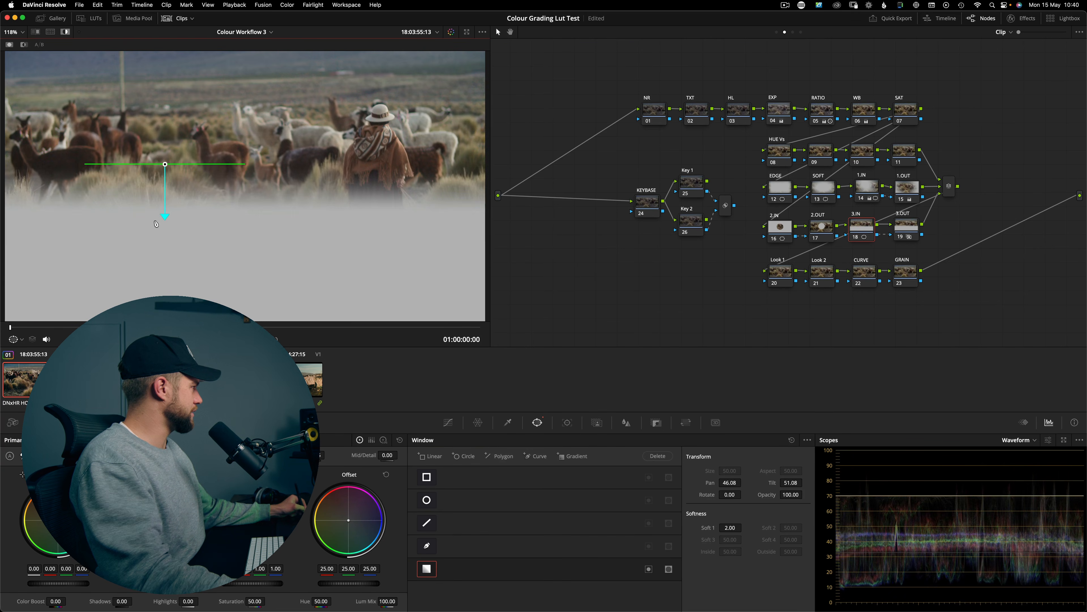
left_click_drag(167, 215, 455, 205)
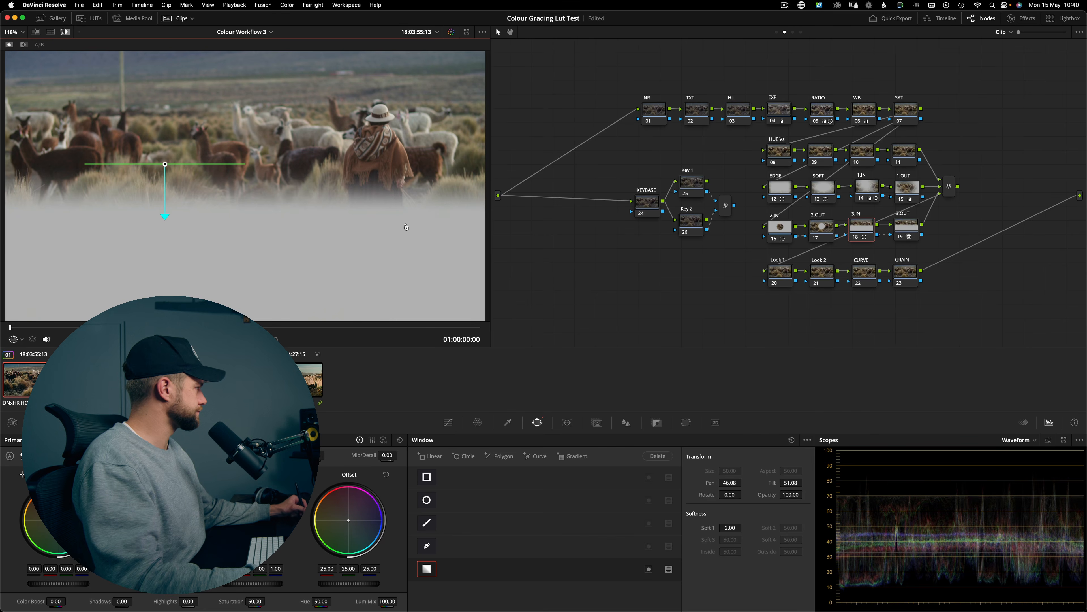
key("shift+h")
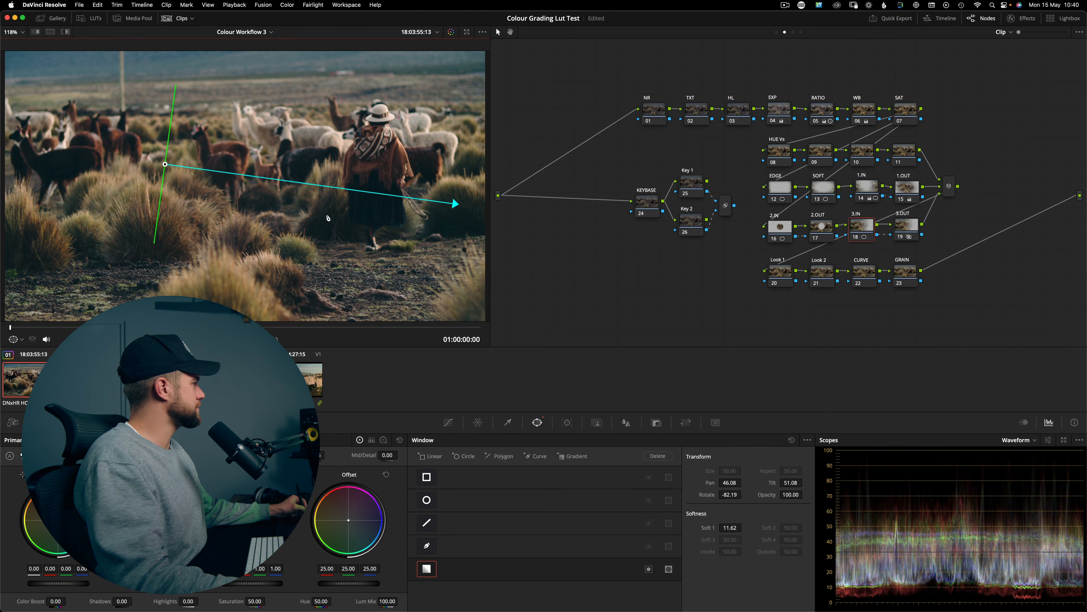
left_click(421, 575)
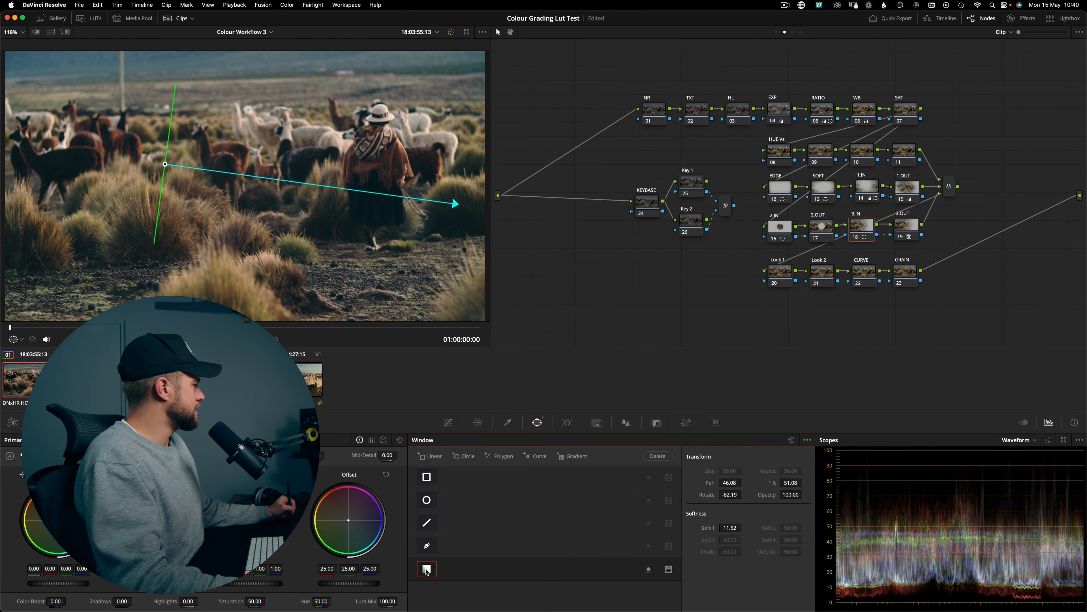
Examine the window rows and the Look 1 to GRAIN row against the three LUT nodes in the group post-clip tree.
left_click_drag(854, 212, 765, 179)
left_click(951, 235)
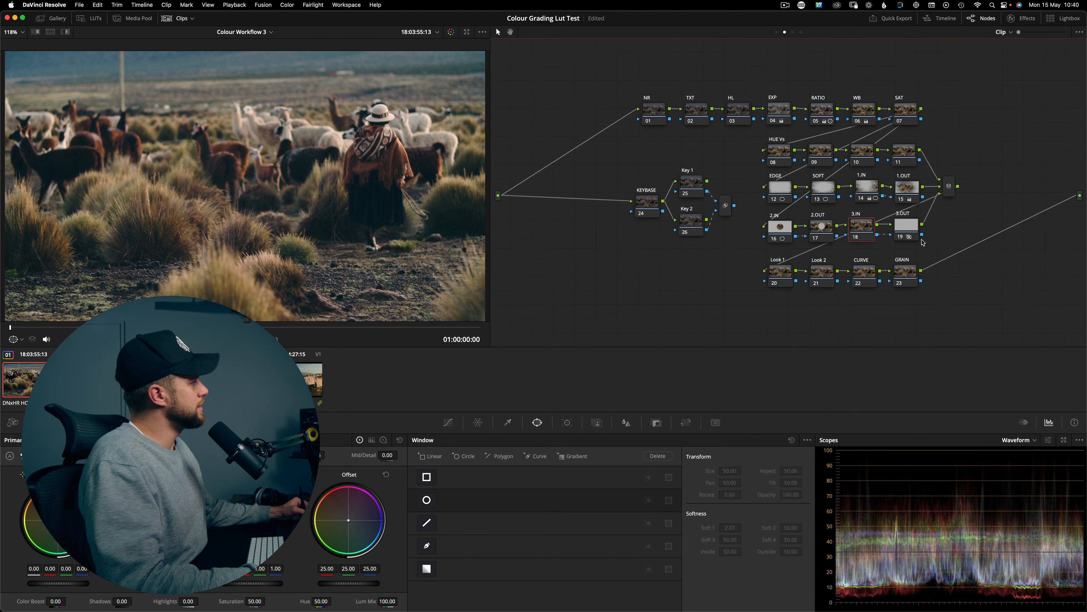
left_click_drag(939, 245, 762, 173)
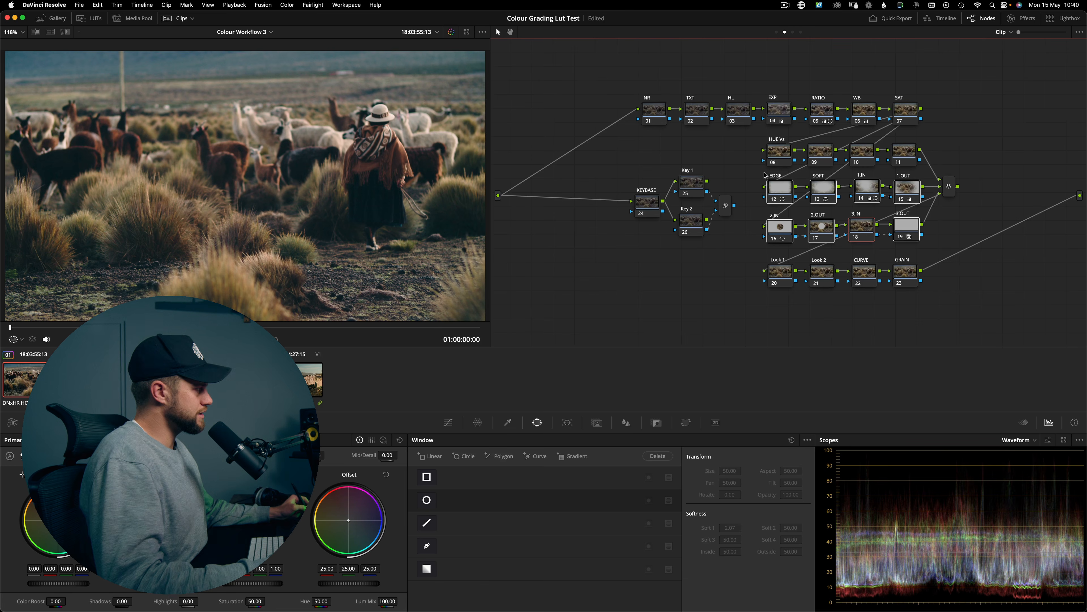
left_click(777, 313)
left_click_drag(747, 305, 908, 283)
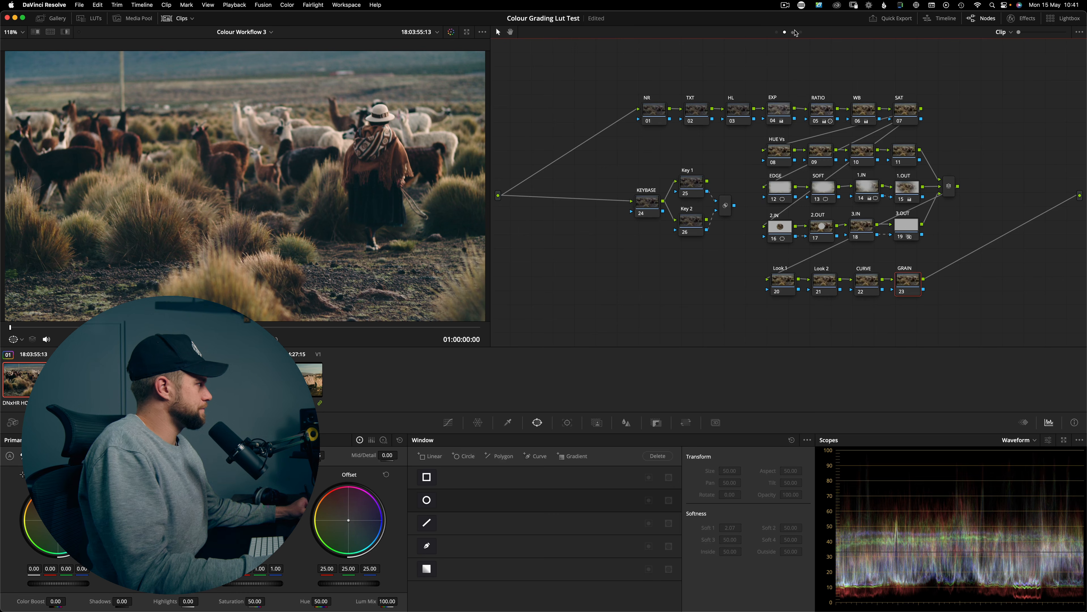
left_click(795, 32)
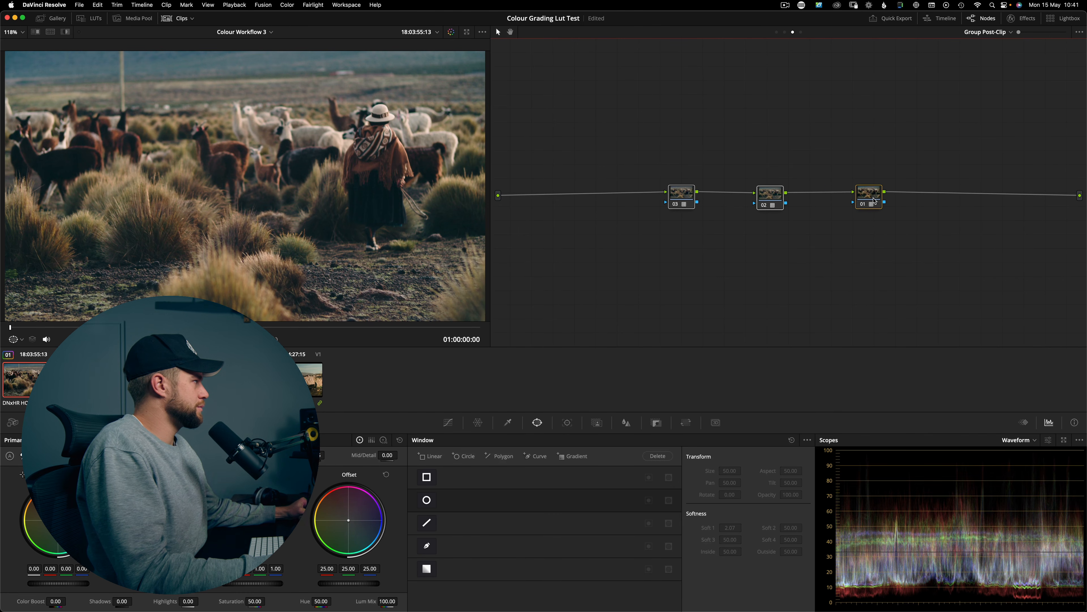
left_click(785, 32)
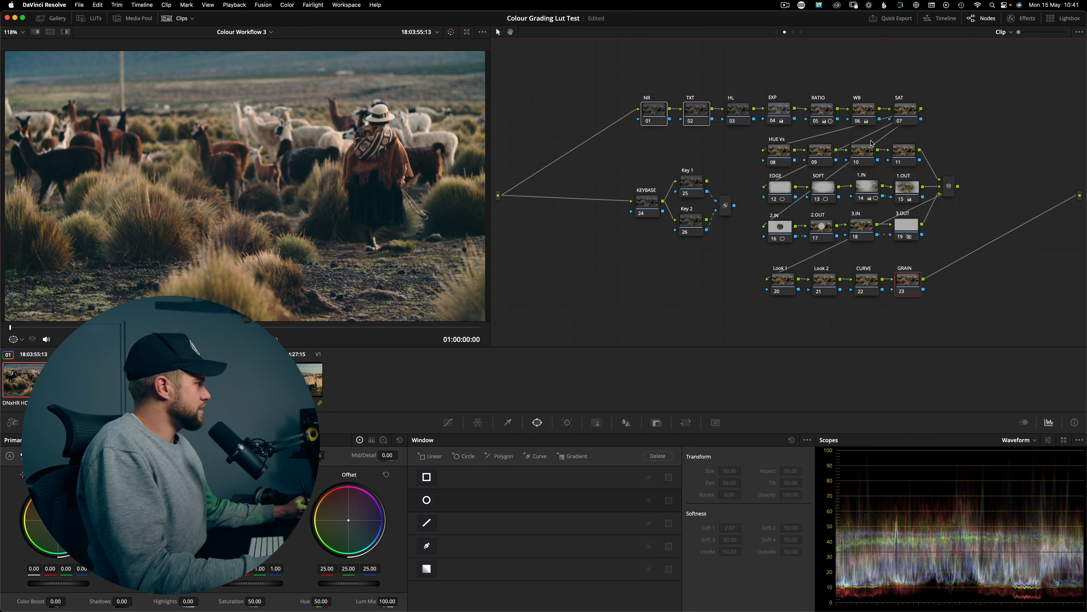
Delete the Look 1, Look 2, CURVE and GRAIN nodes from clip 01 and shift the remaining node tree slightly down.
left_click_drag(712, 318, 995, 272)
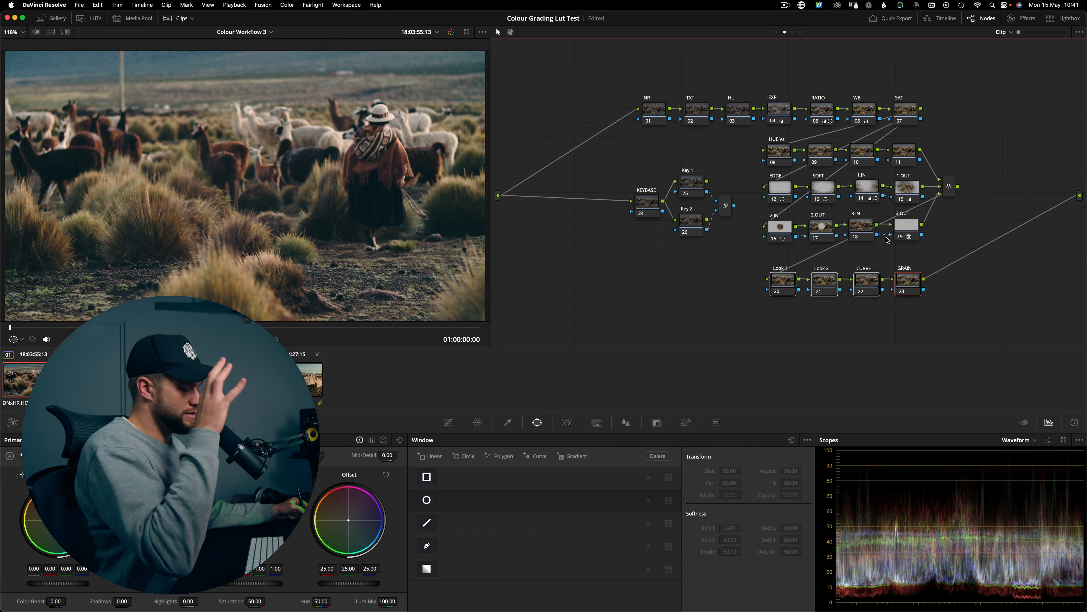
key("Delete")
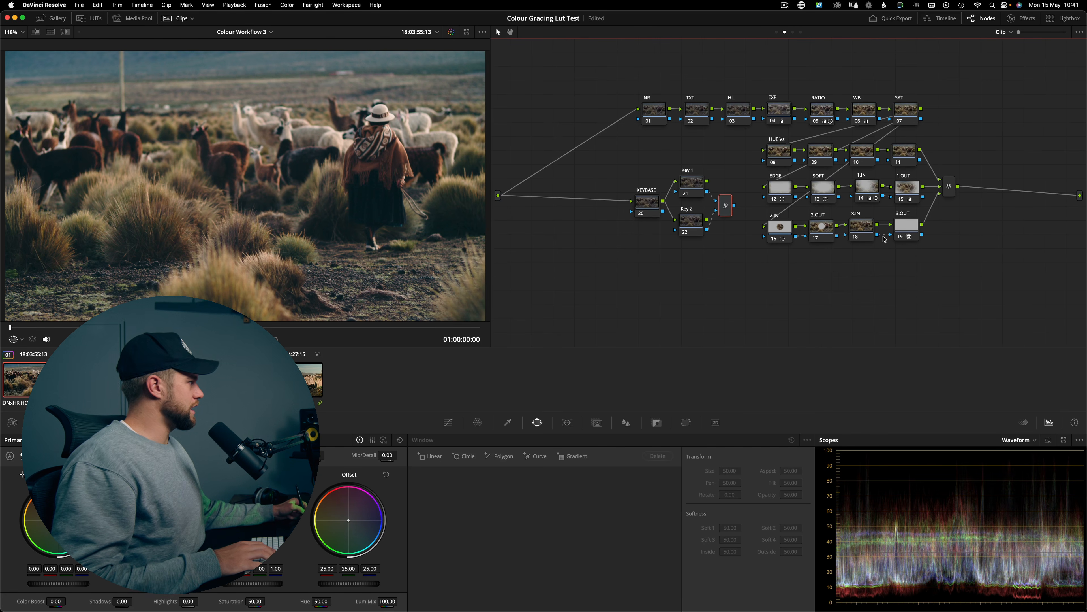
left_click_drag(971, 292, 605, 83)
left_click_drag(654, 110, 654, 133)
left_click(593, 108)
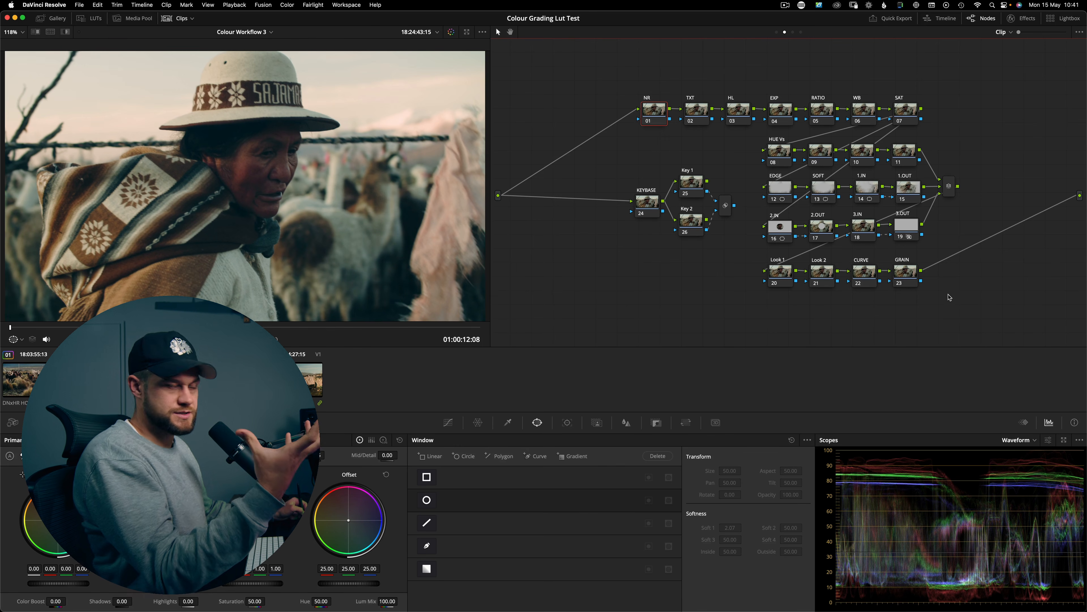
Review the Look 1 to GRAIN row on the portrait clip, and try an extra serial node after the LUT nodes in the group post-clip tree.
left_click(861, 276)
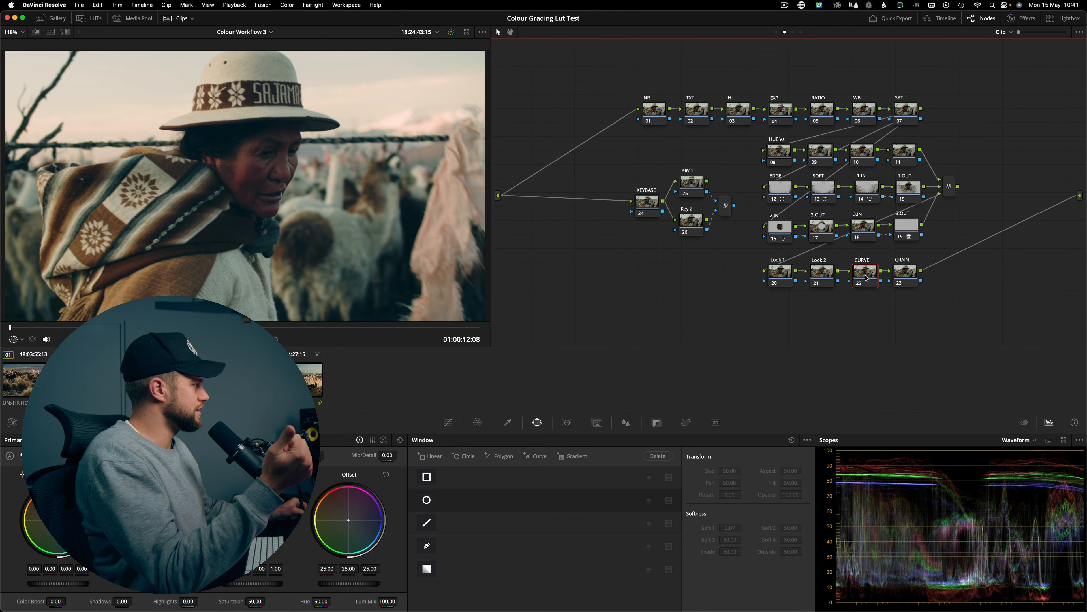
left_click(776, 278)
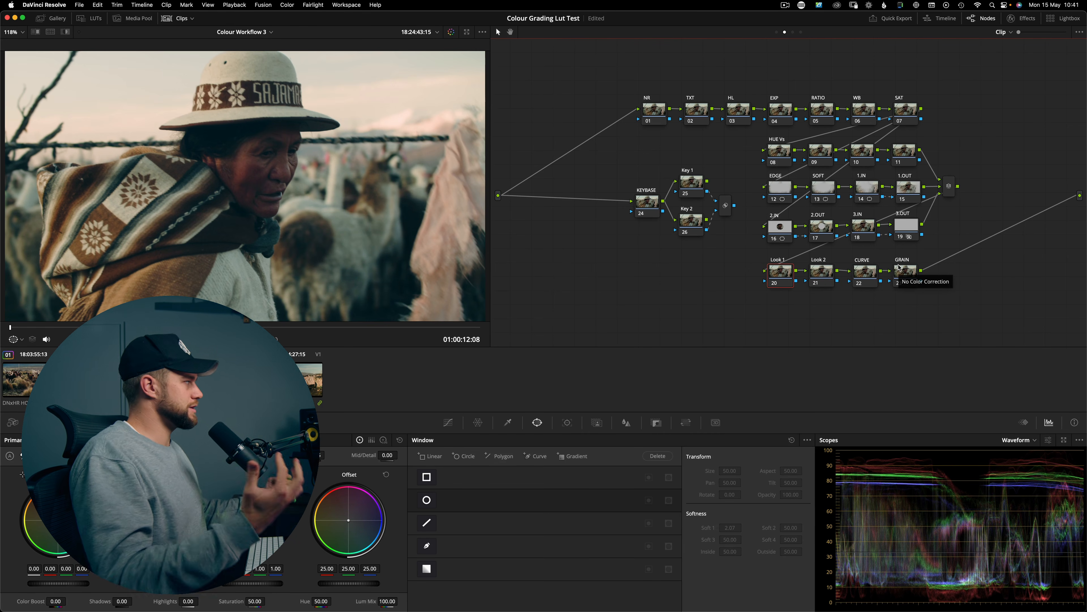
left_click_drag(737, 309, 990, 274)
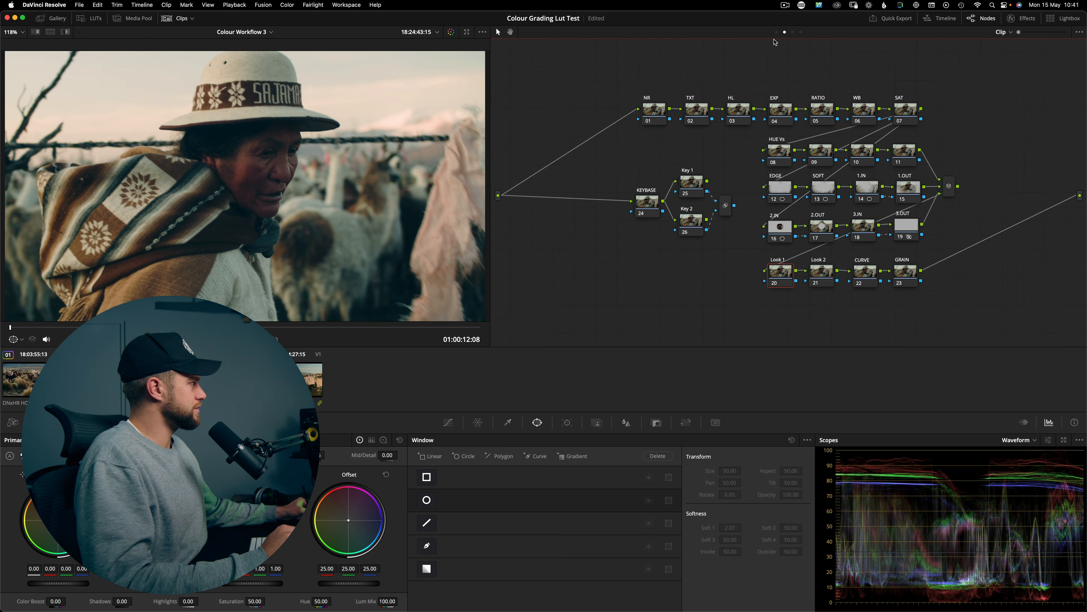
left_click(793, 32)
left_click_drag(852, 197, 938, 201)
key("alt+s")
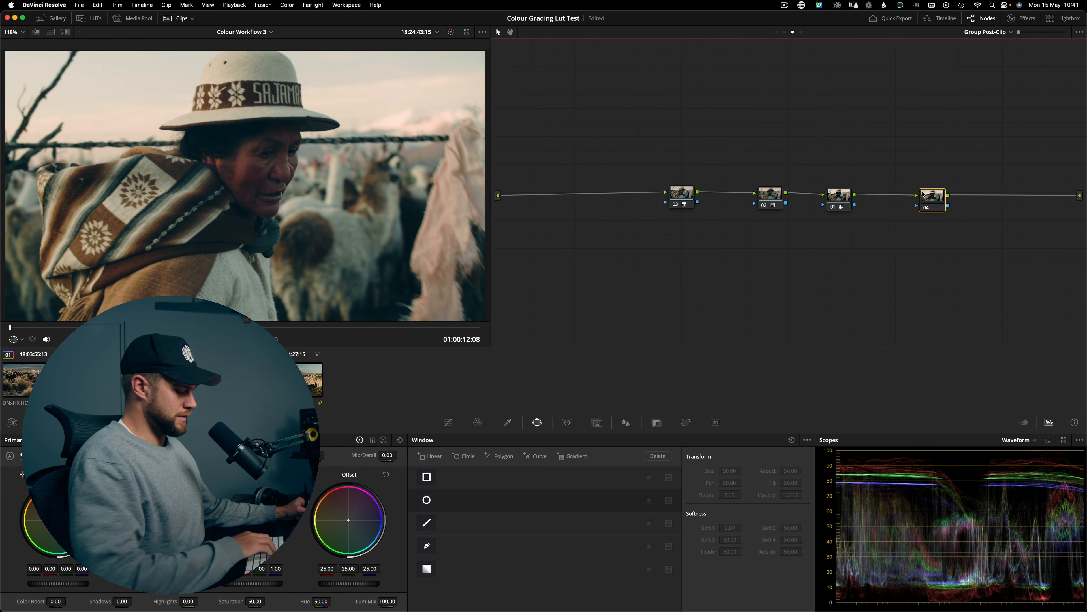
key("Delete")
left_click(785, 33)
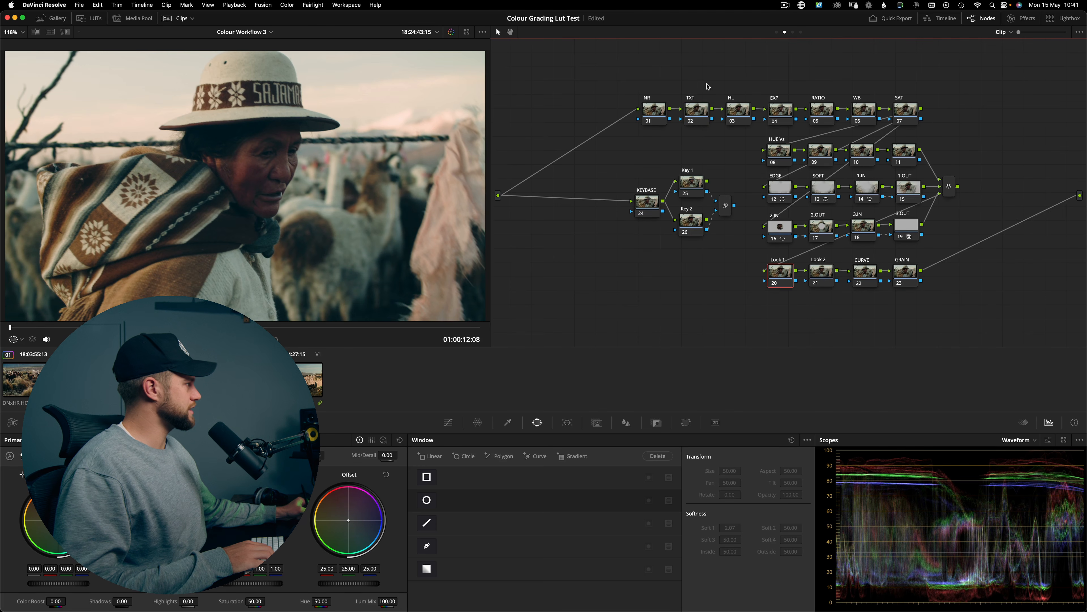
Examine the separate keying branch made of the KEYBASE, Key 1 and Key 2 nodes on clip 01.
left_click(697, 115)
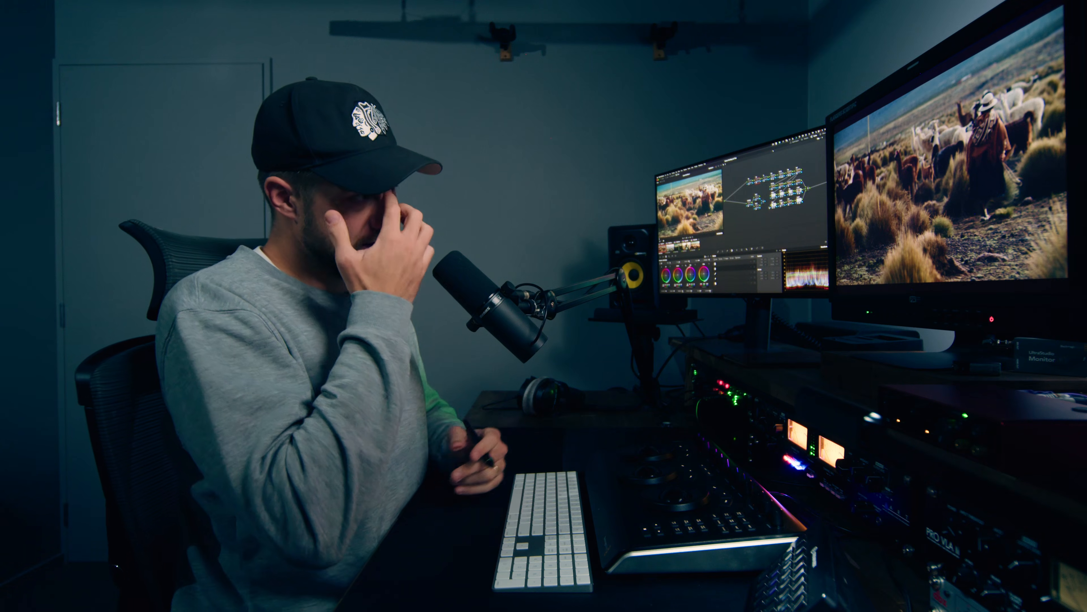
left_click_drag(597, 175, 715, 292)
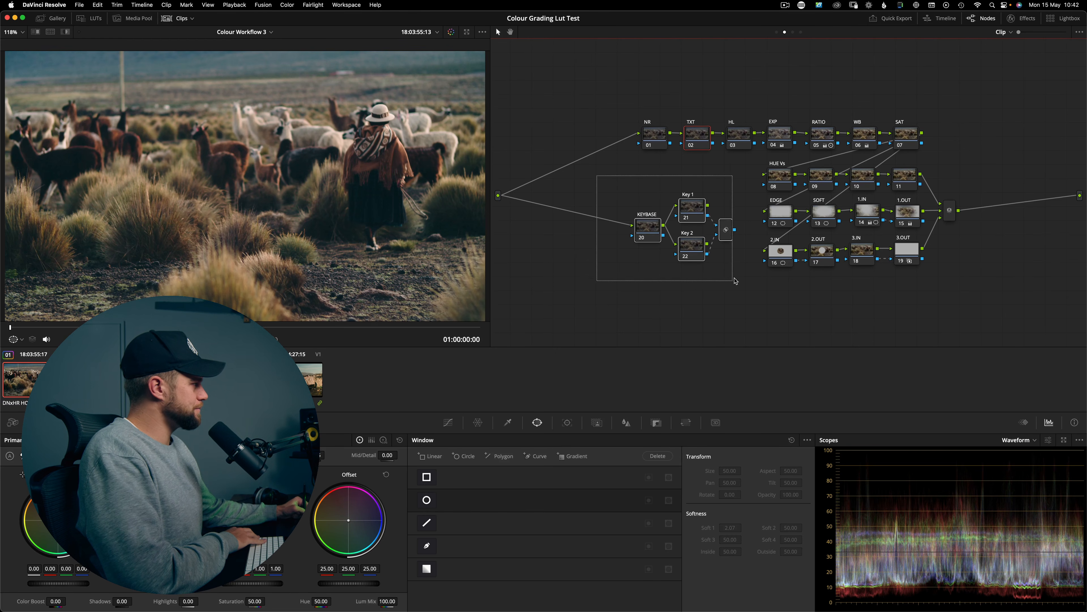
left_click(698, 291)
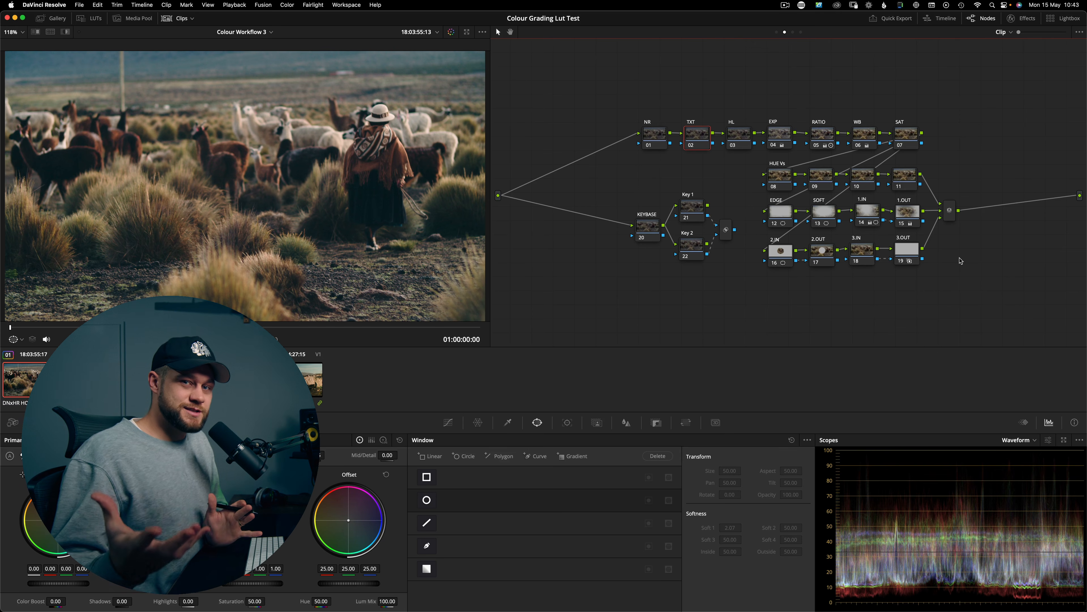
left_click(691, 209)
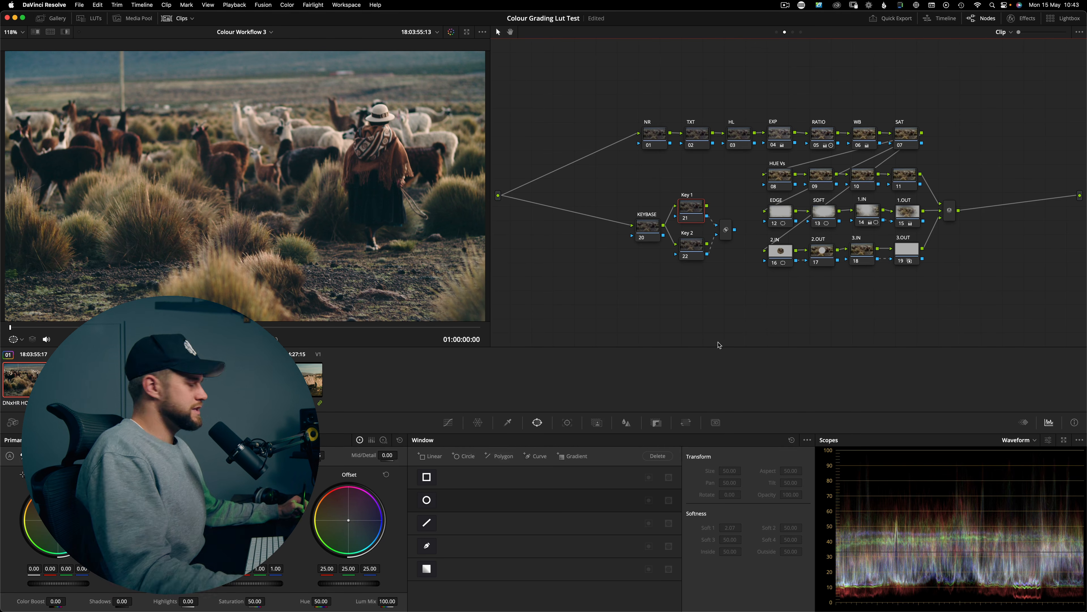
On the last clip, set the KEYBASE node's saturation to 66.40 and its offset to 31.76, 33.01 and 34.75 to separate the colours for keying.
left_click(304, 379)
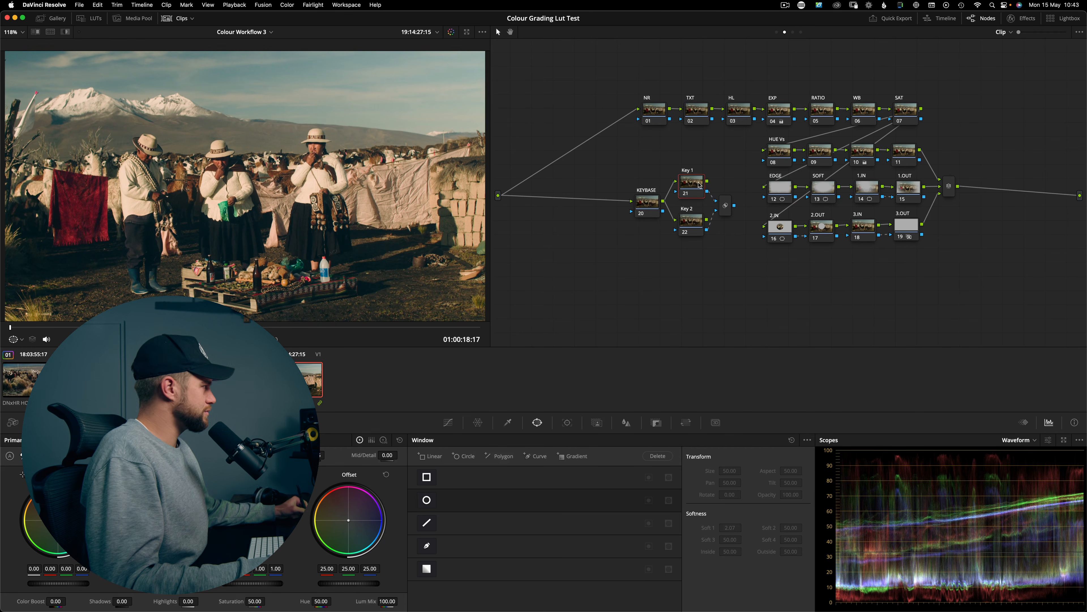
left_click(449, 423)
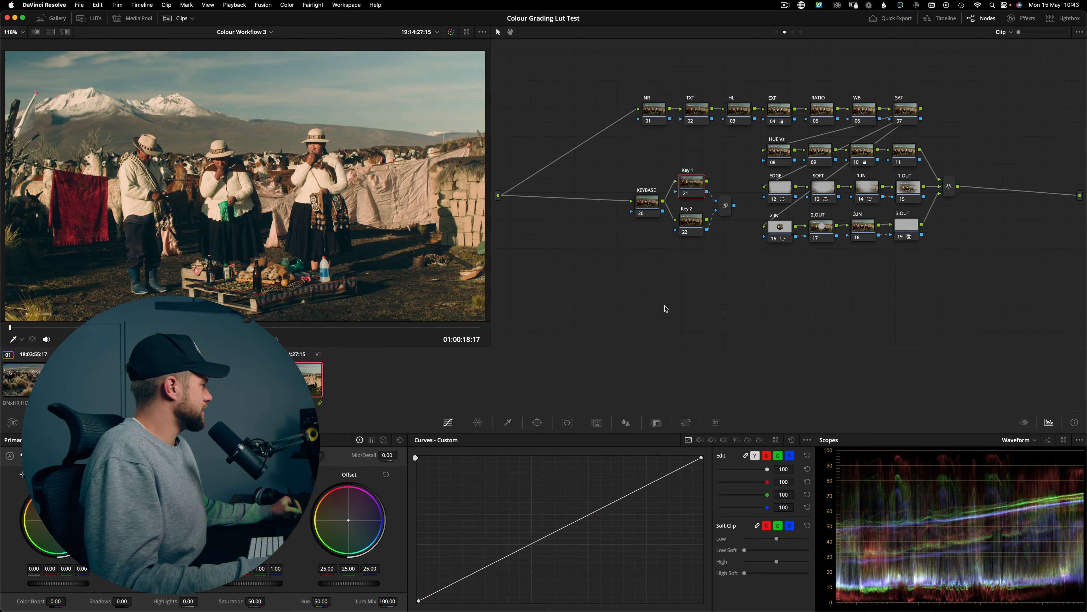
left_click(641, 204)
left_click_drag(649, 209, 644, 210)
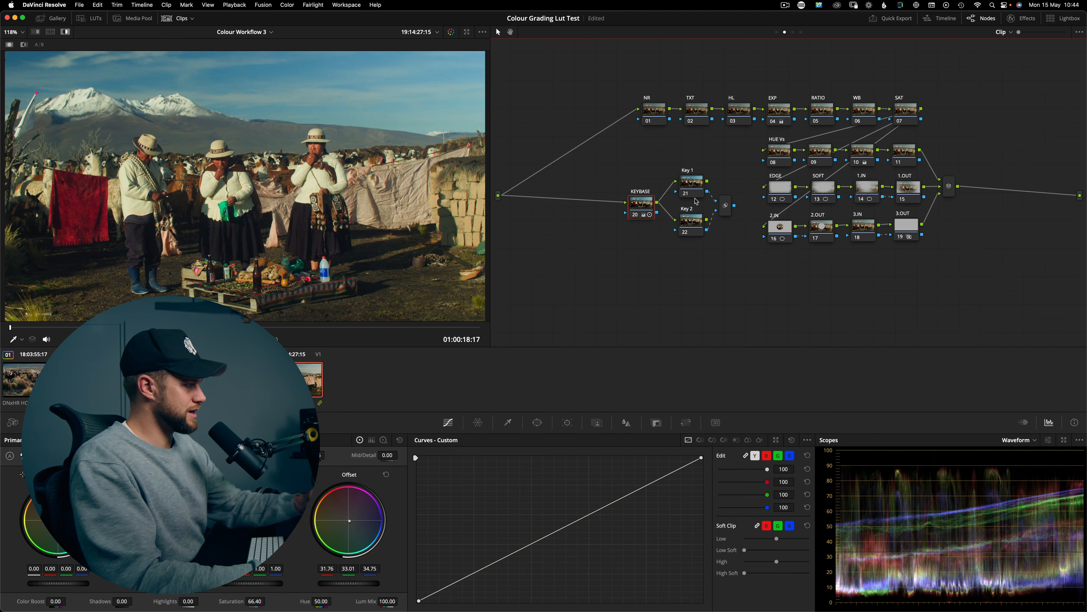
Compare the image with the KEYBASE node on and off, examining the colour separation closely around the hanging red cloth.
key("super+d")
key("super+d")
key("super+d")
key("super+d")
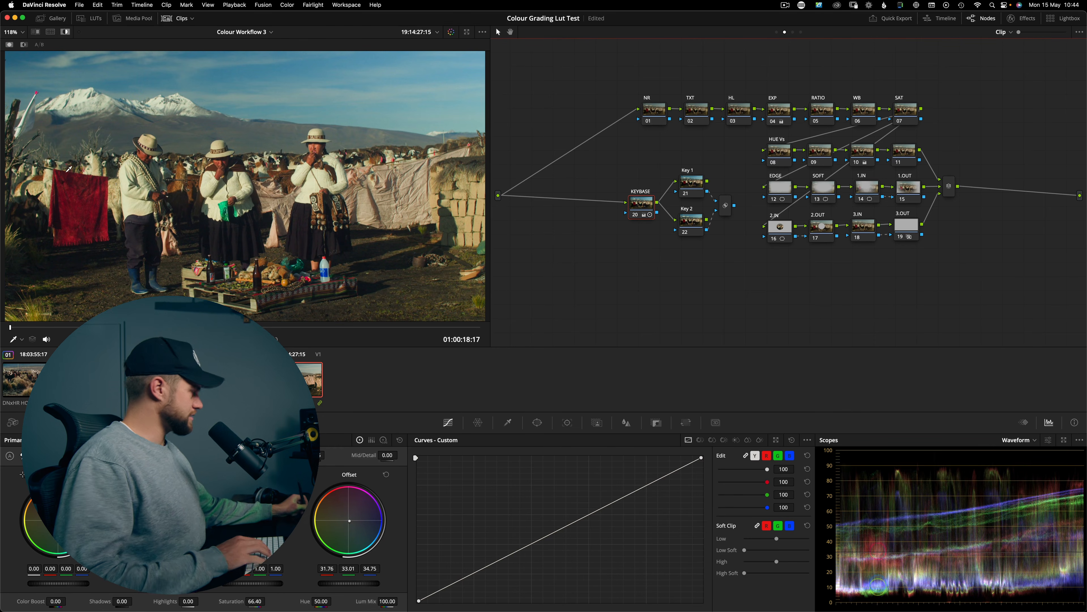
scroll(114, 218, "up", 5)
key("super+d")
key("super+d")
key("super+d")
key("super+d")
key("super+d")
key("super+d")
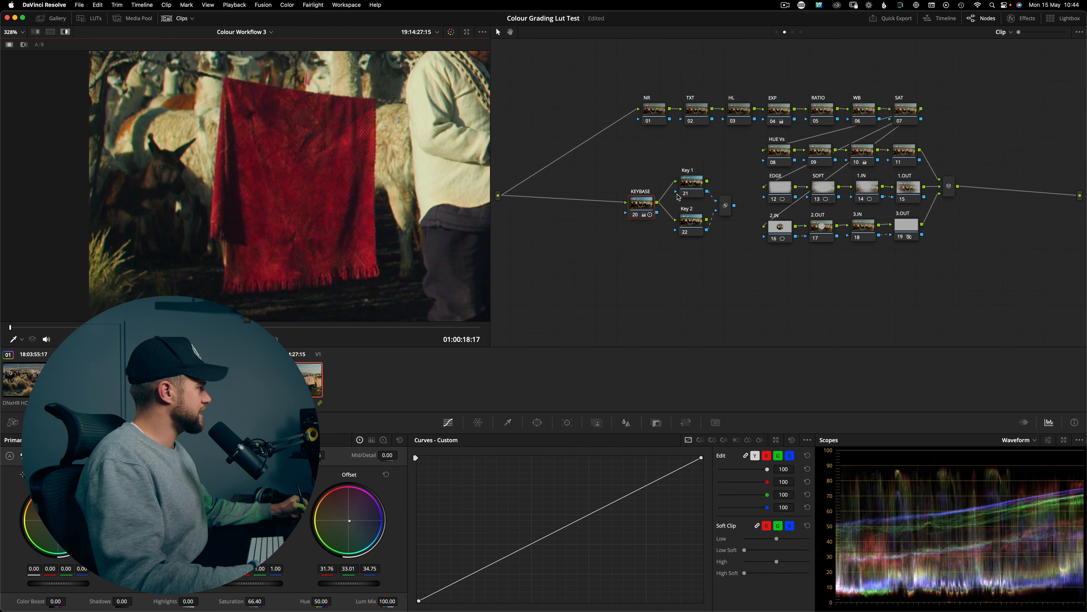
Isolate the red cloth in Key 1 with the HSL qualifier (hue center 21.0, width 26.2, luminance low 48.7) and feed the key into node 11.
left_click(692, 183)
left_click(508, 422)
left_click(423, 480)
left_click(423, 569)
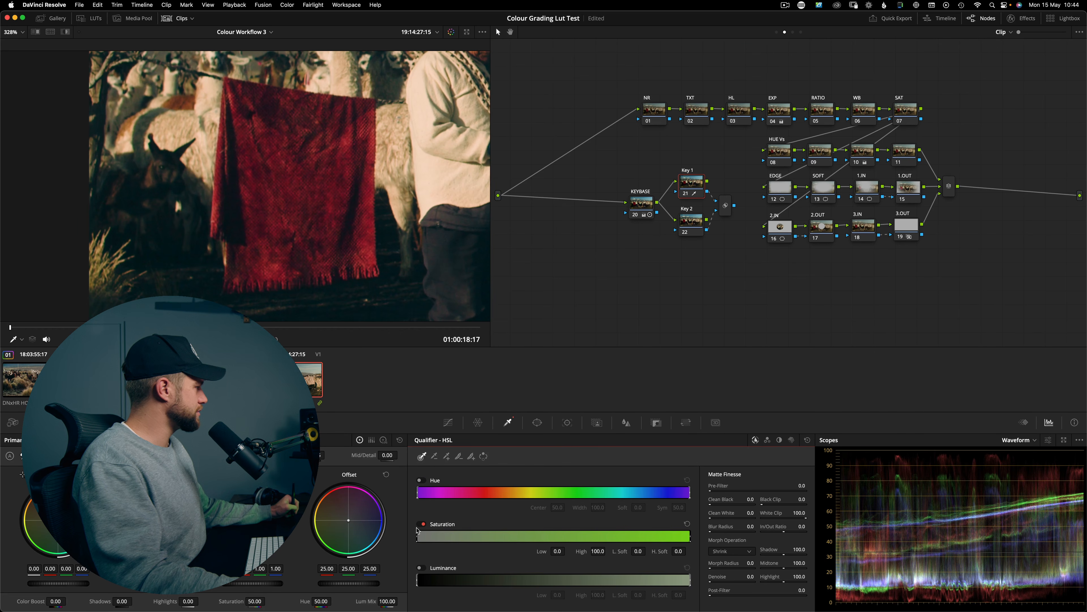
left_click(423, 523)
left_click(422, 480)
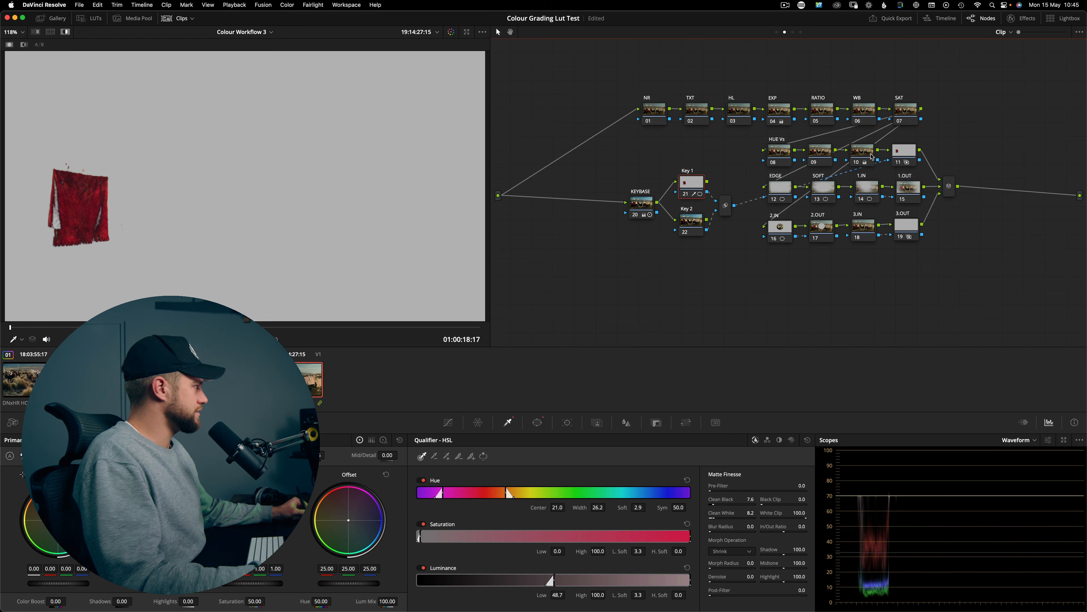
Switch off the highlight view, shift the keyed cloth's offset in node 11 to 24.77, 27.21 and 23.18, and compare before and after.
left_click(906, 150)
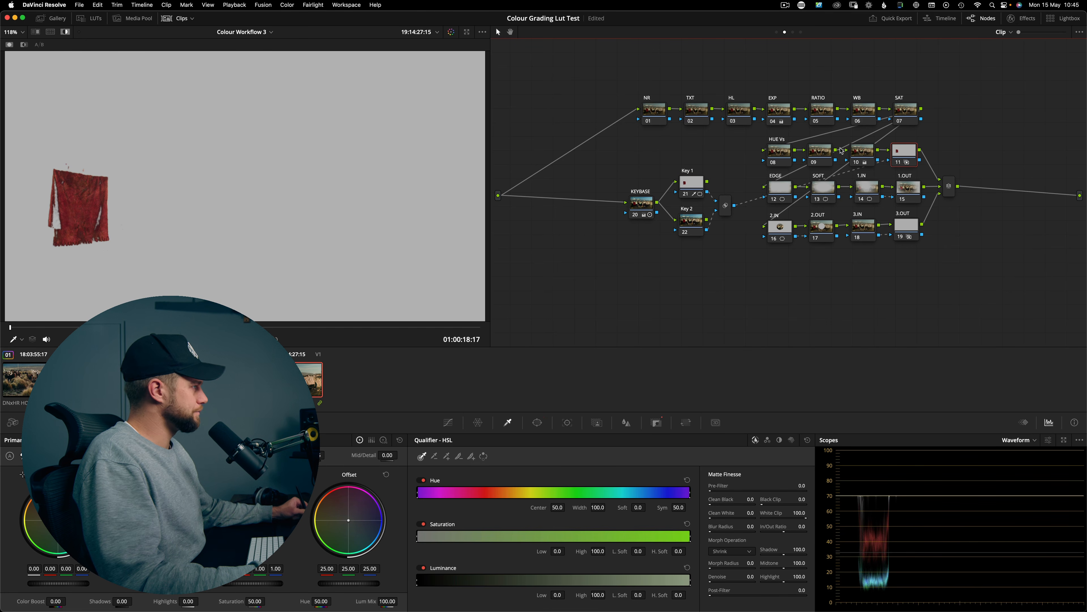
key("shift+h")
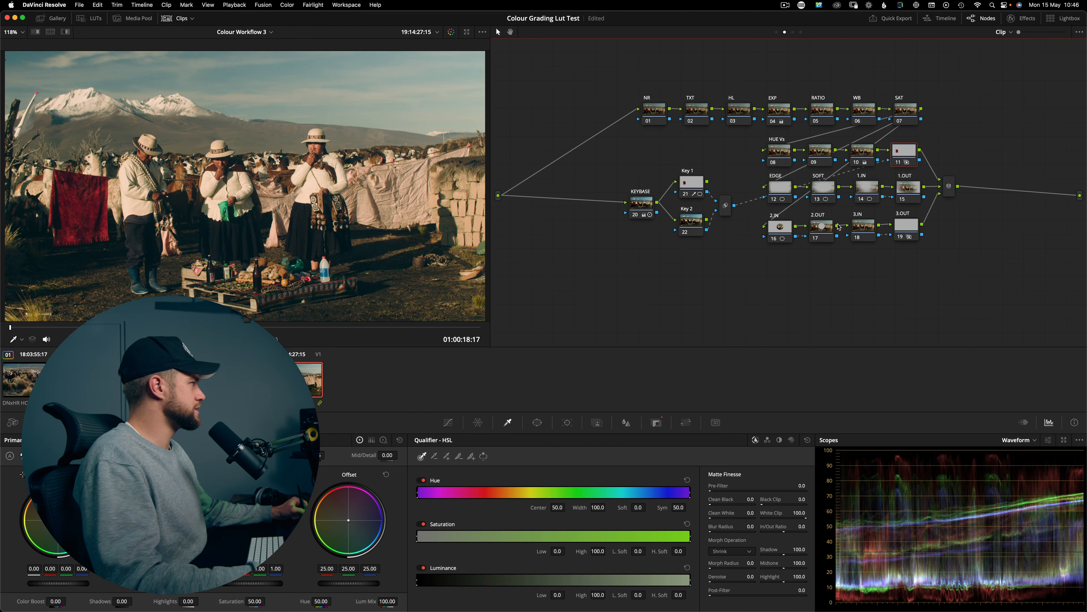
left_click_drag(904, 153, 910, 153)
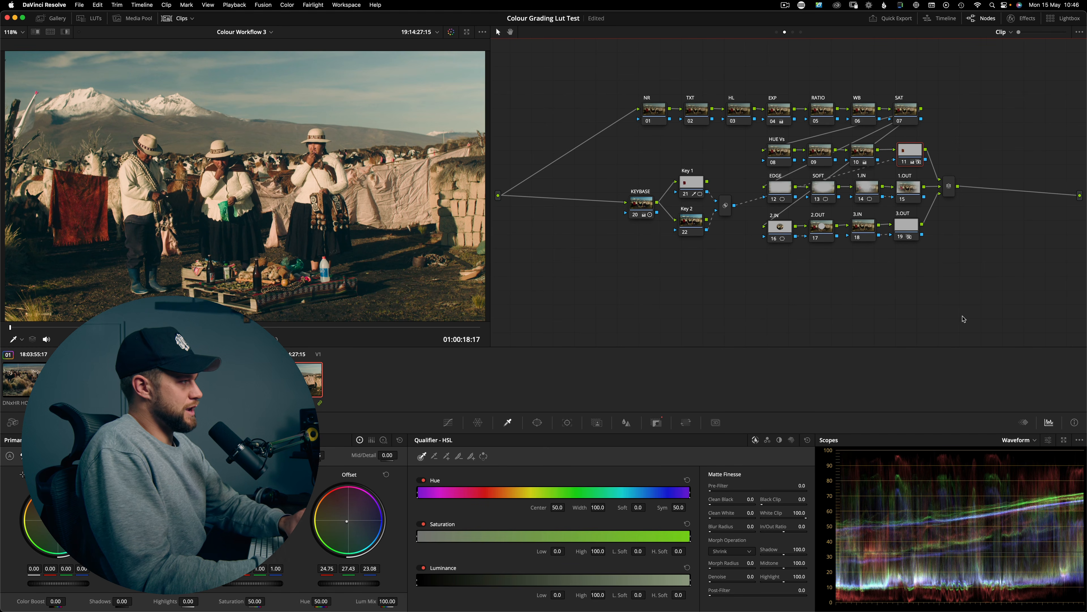
key("super+d")
key("super+d")
key("super+d")
key("super+d")
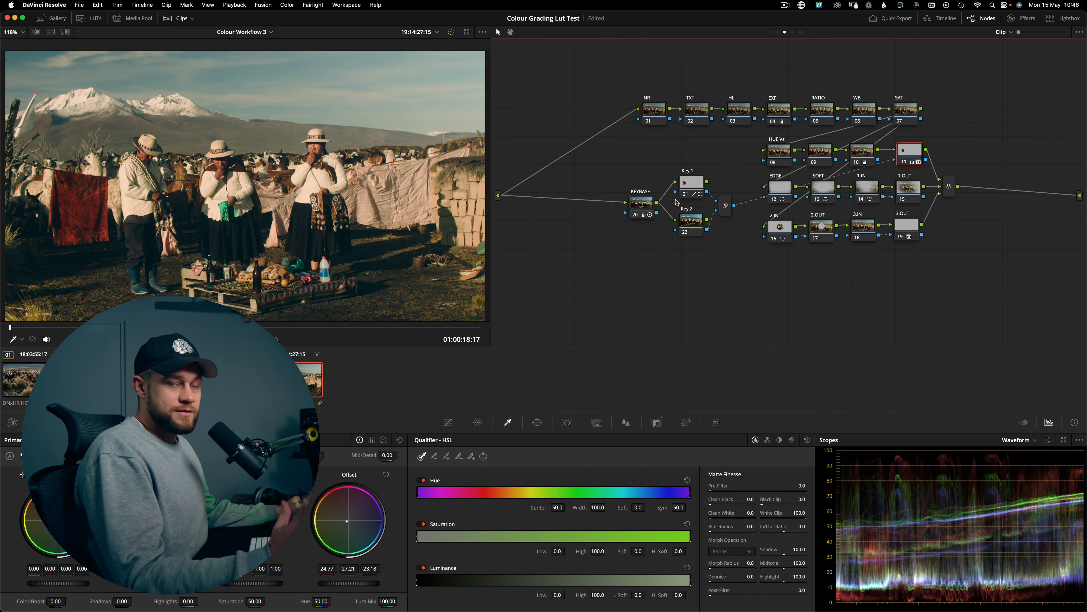
Shift the whole KEYBASE and key-node branch slightly left and down, away from the main node tree.
left_click_drag(597, 152, 732, 264)
left_click_drag(725, 206, 709, 214)
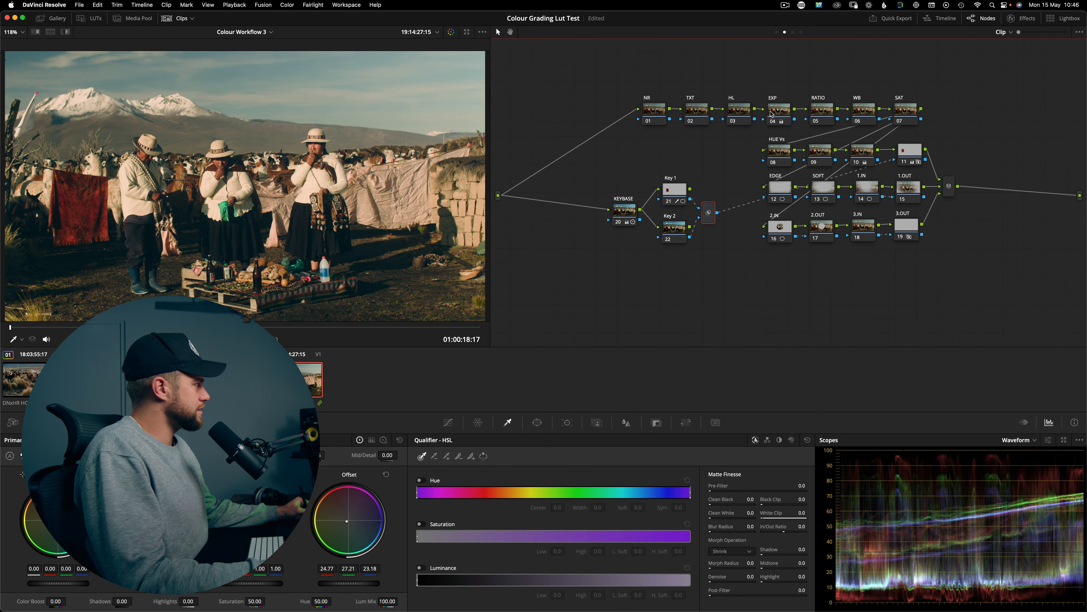
Try an extreme warm offset of 38.46, 19.93 and 3.09 in the WB node to test whether the cloth key in node 11 holds.
left_click(865, 113)
left_click(908, 155)
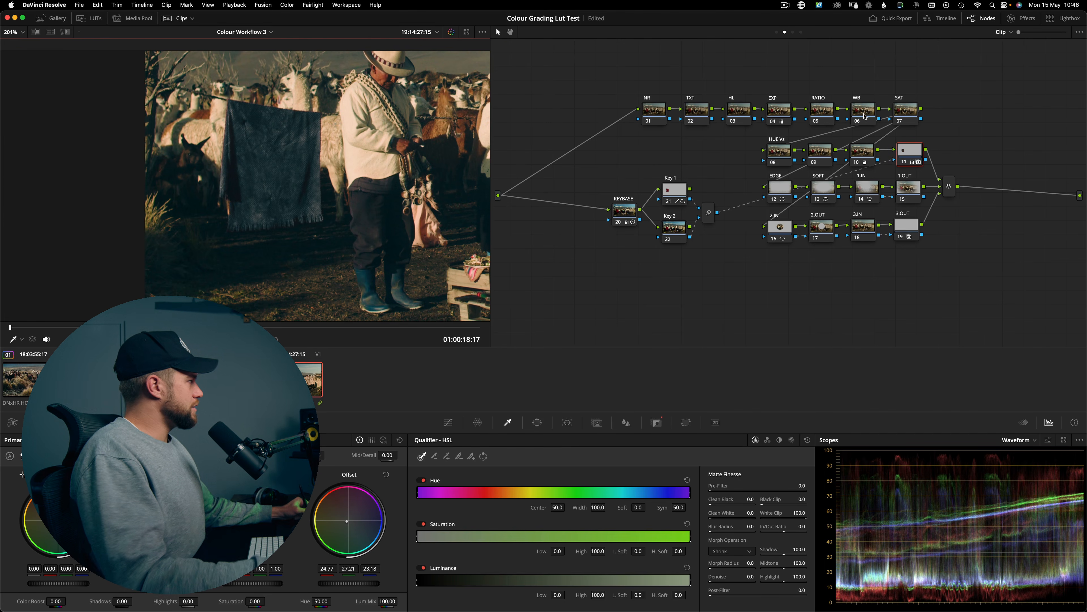
left_click(919, 114)
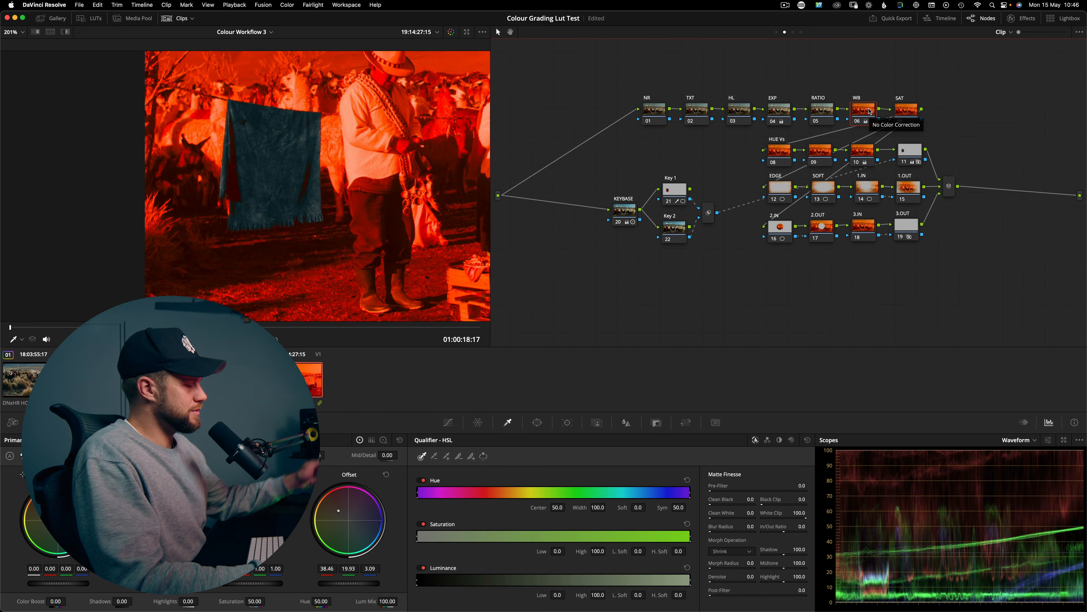
key("shift+z")
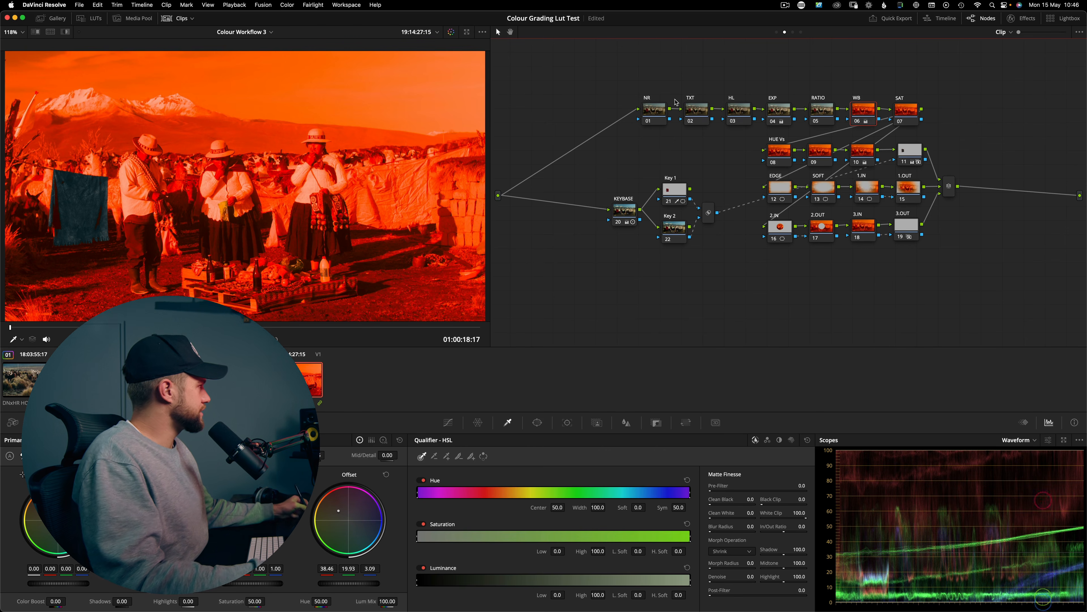
left_click(921, 154)
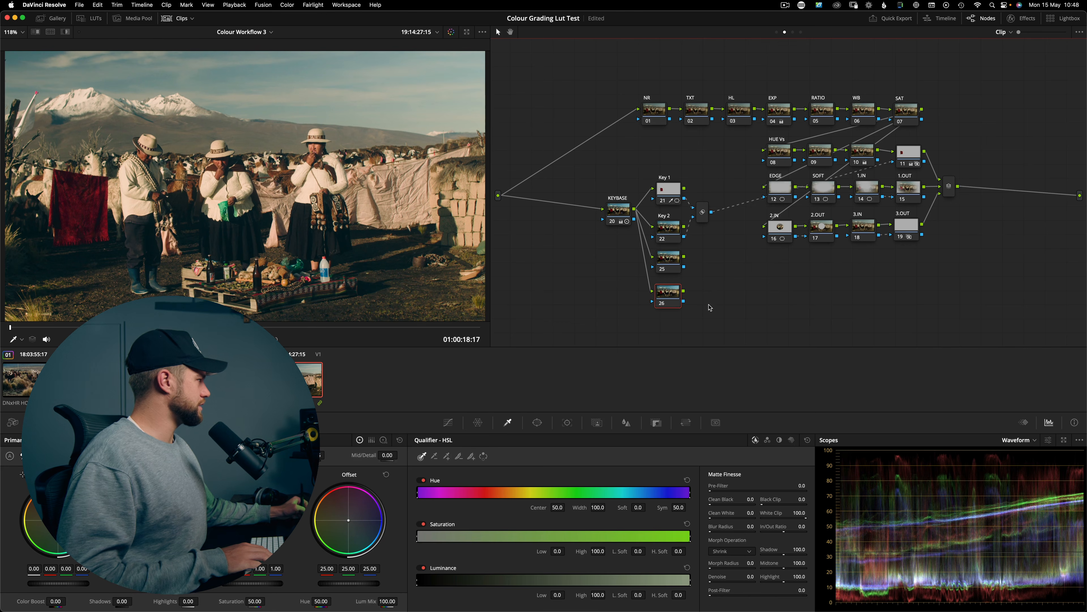
Delete the extra parallel node 26 at the end of the keying branch below Key 2.
key("Delete")
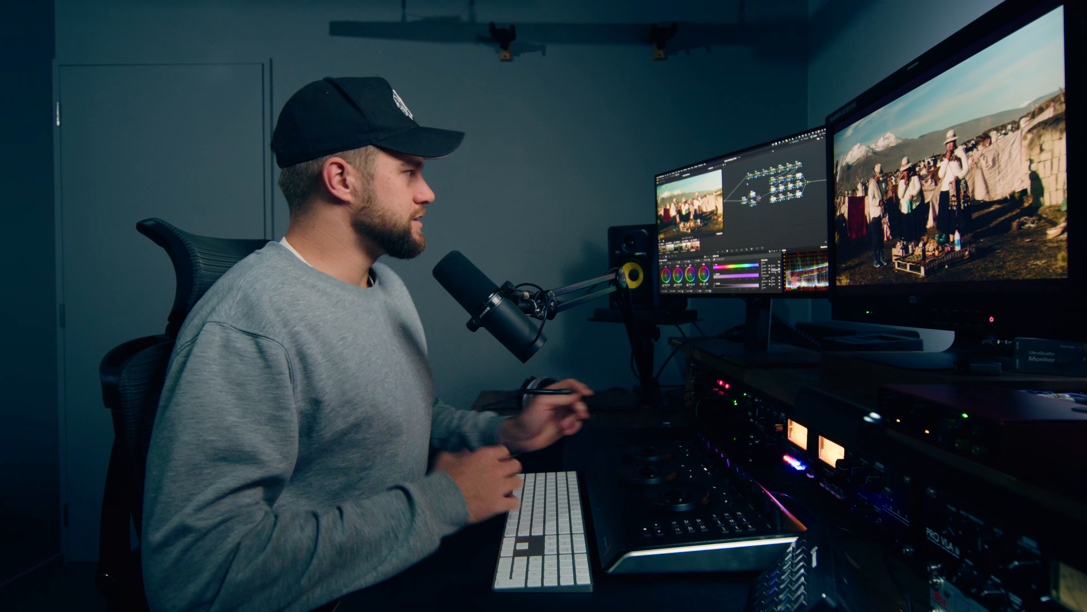